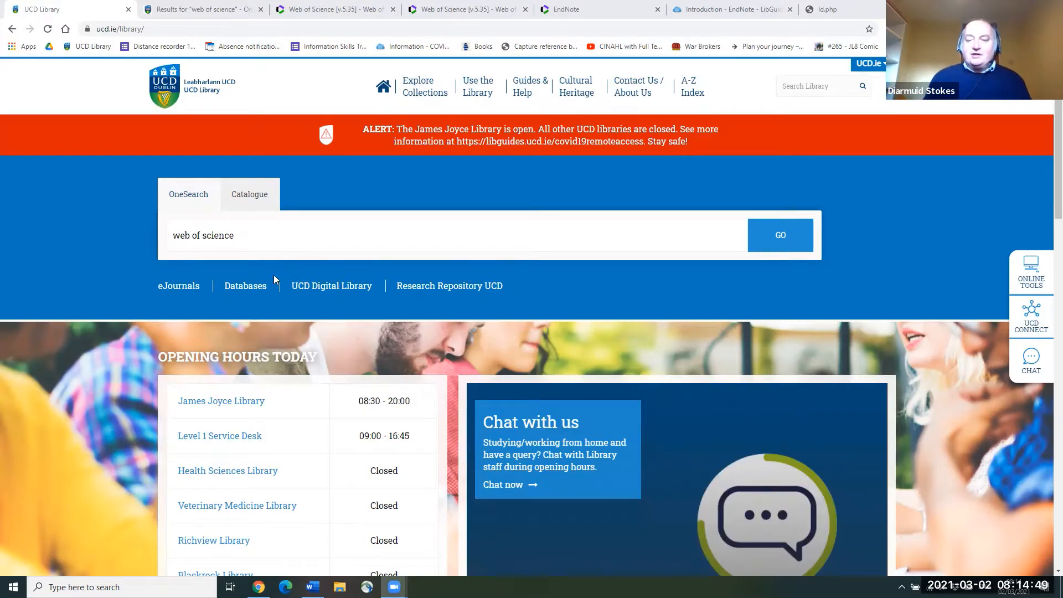
- View the OneSearch results for web of science, and go to the Web of Science basic search page
click(199, 12)
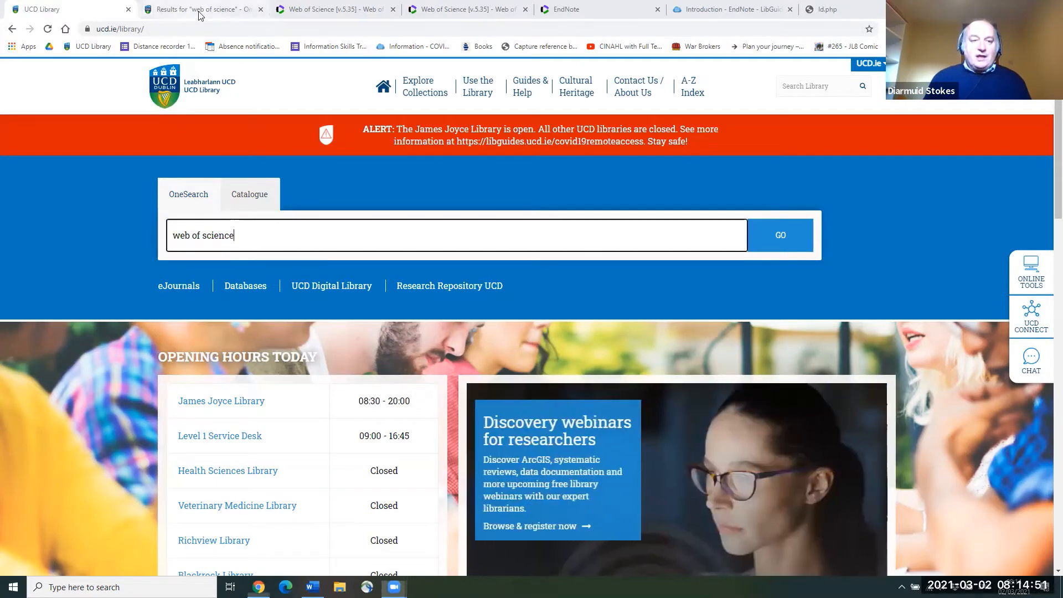
click(199, 11)
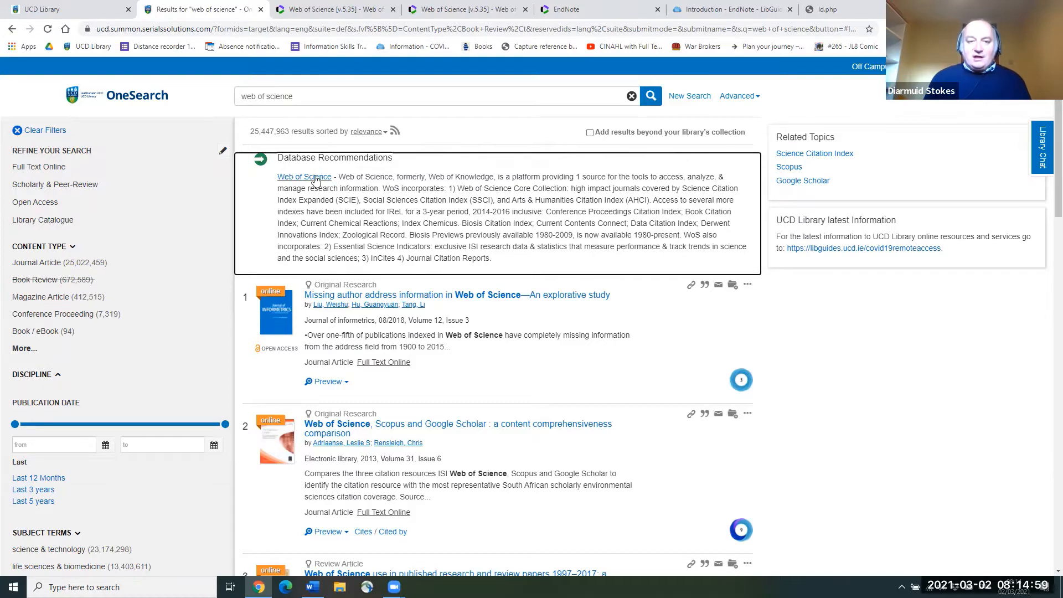
click(337, 19)
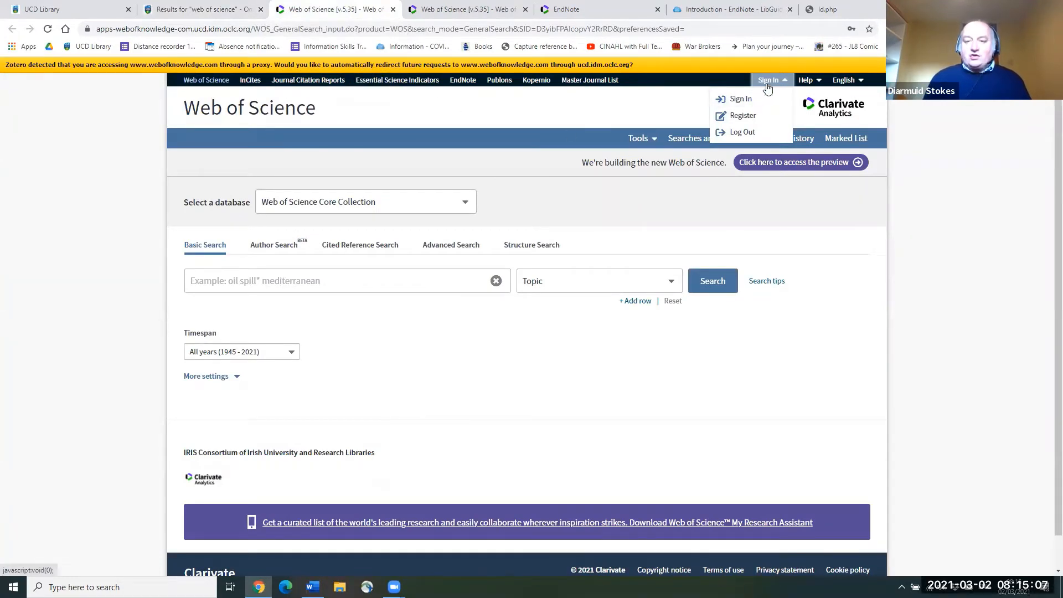
- View the Web of Science registration form, close it, and show the sign-in options
click(749, 120)
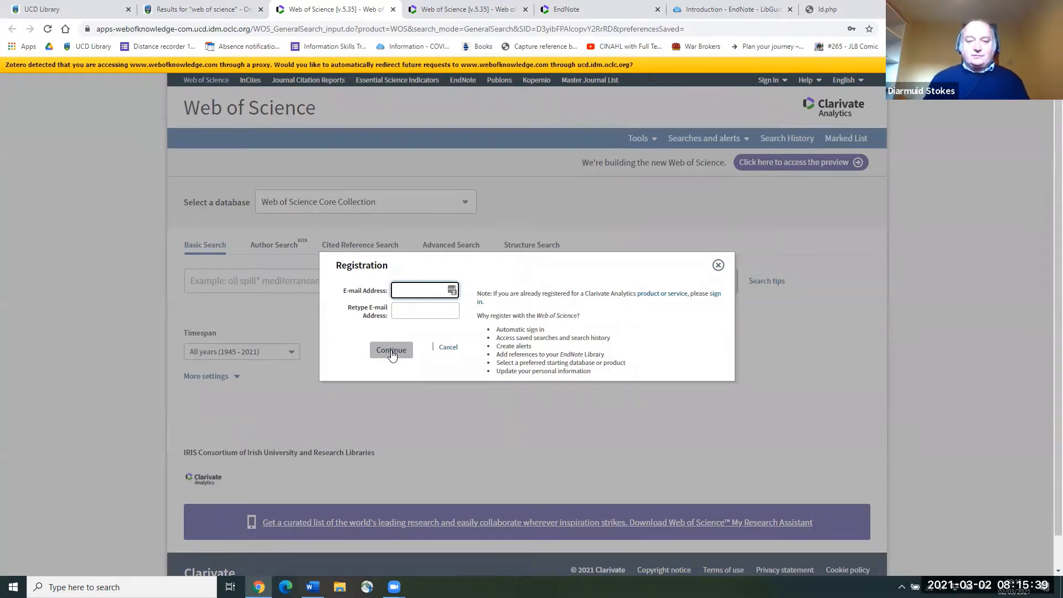
click(719, 267)
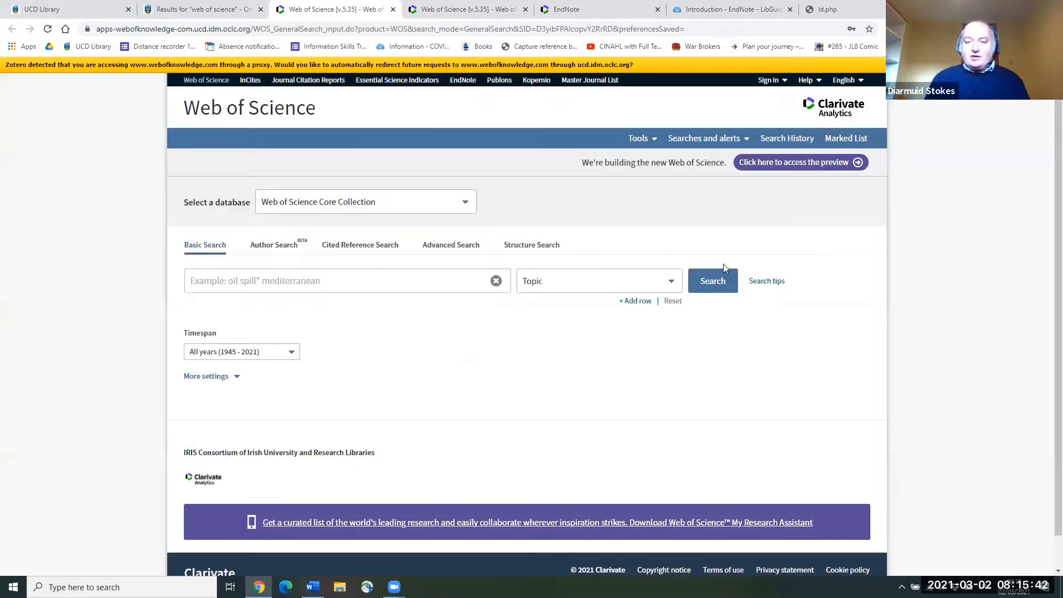
click(770, 82)
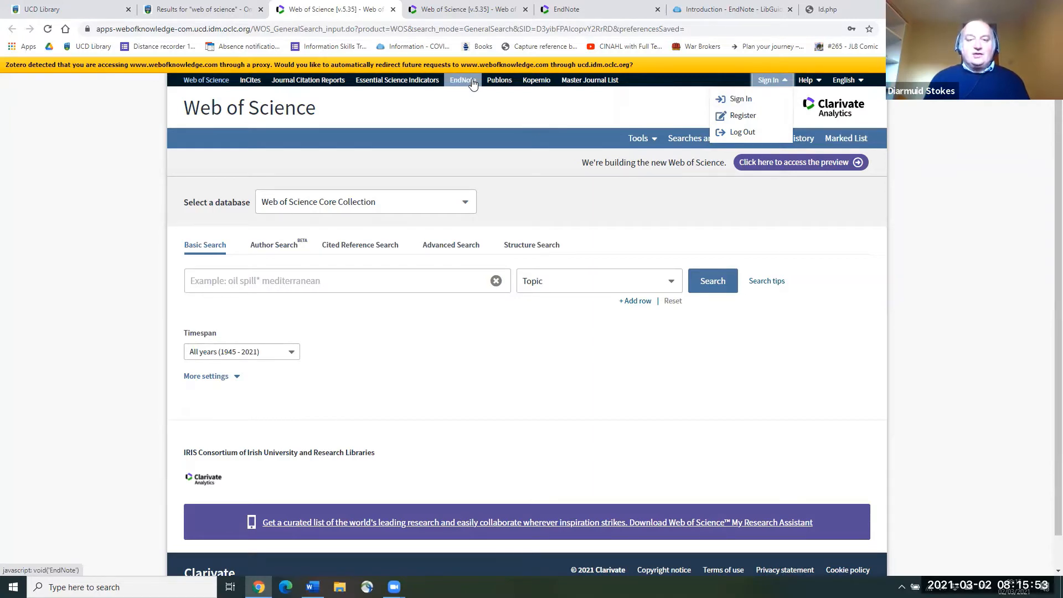
- Switch to the EndNote library and start a new manually entered reference
click(636, 19)
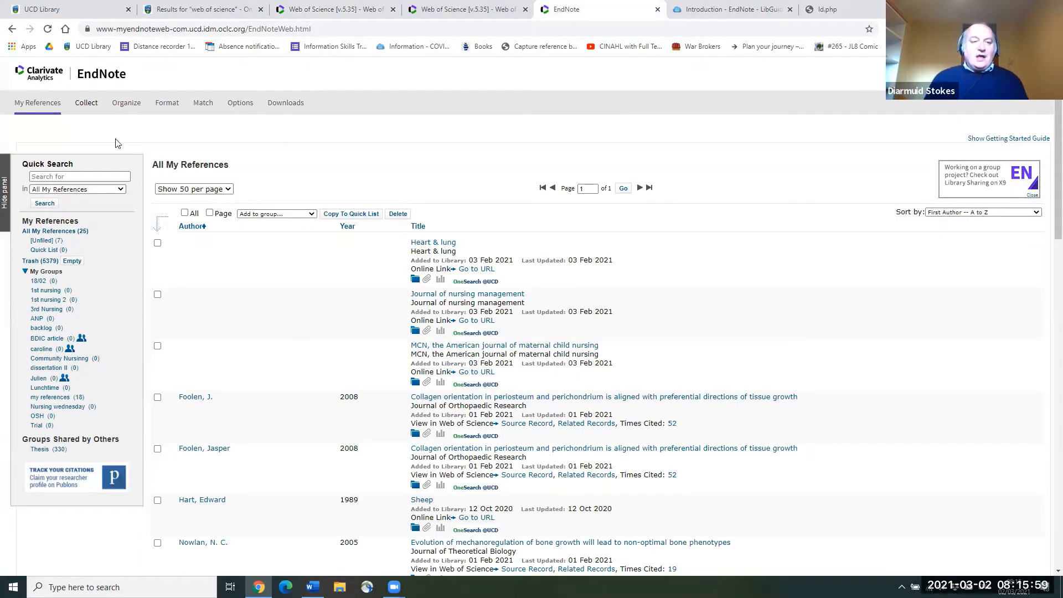
mouse_move(108, 105)
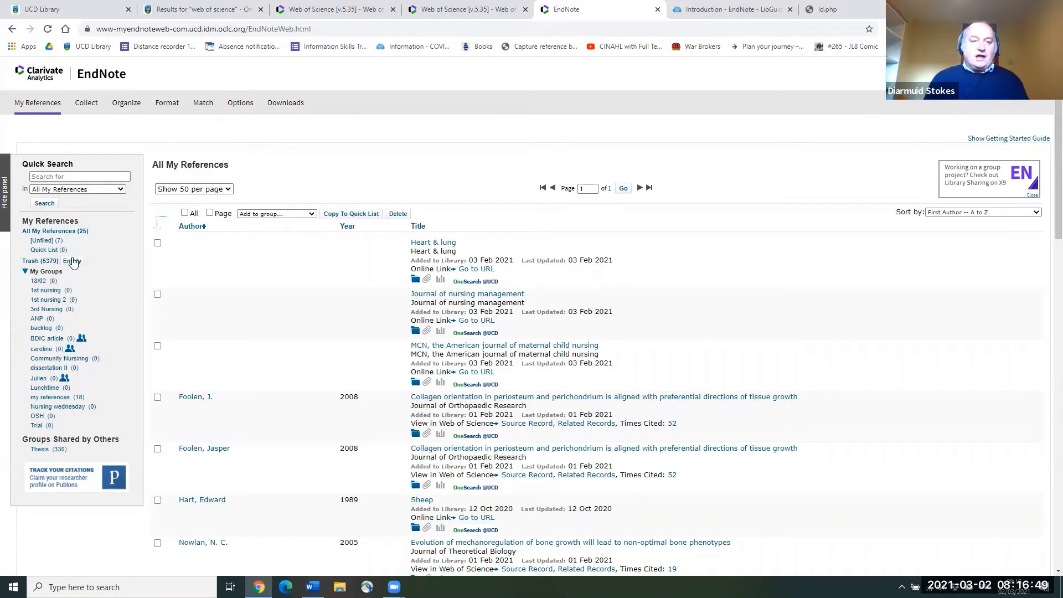
click(86, 103)
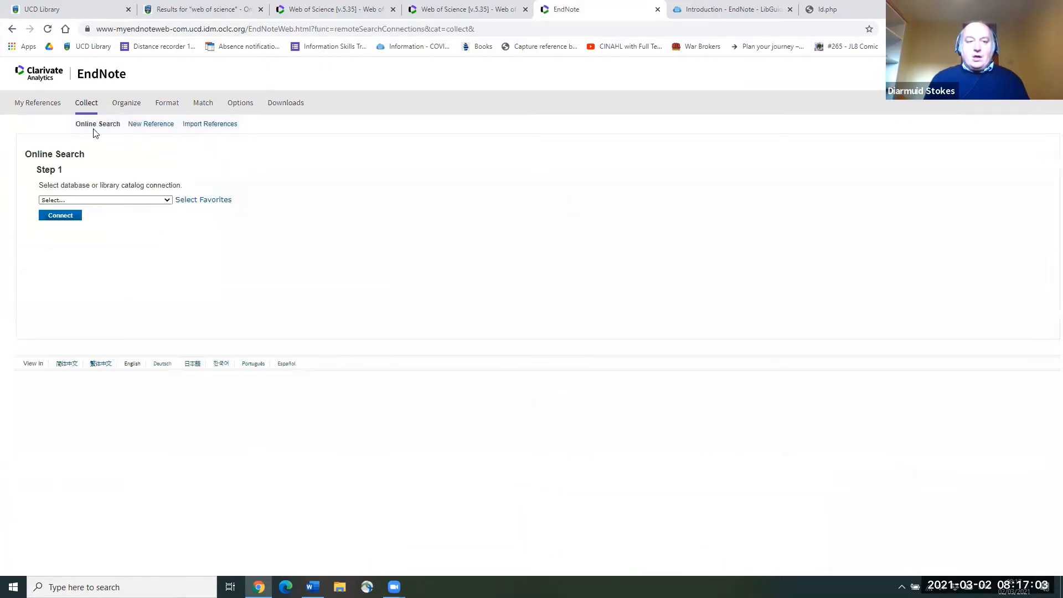
click(153, 129)
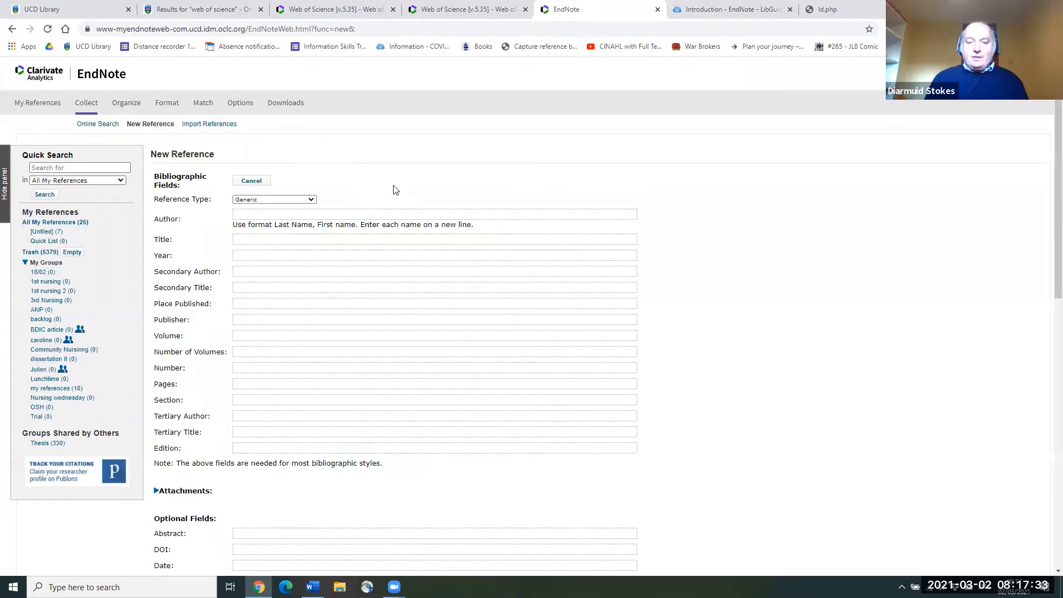
- Review the new reference form's bibliographic and optional fields, and set the reference type to Book
scroll(395, 191, down, 10)
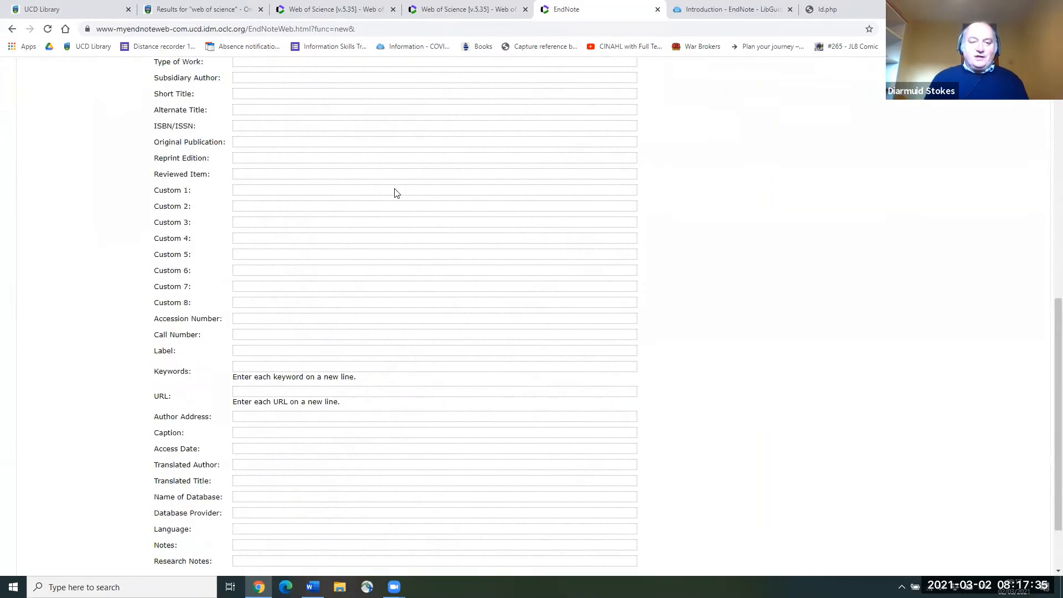
scroll(396, 193, up, 10)
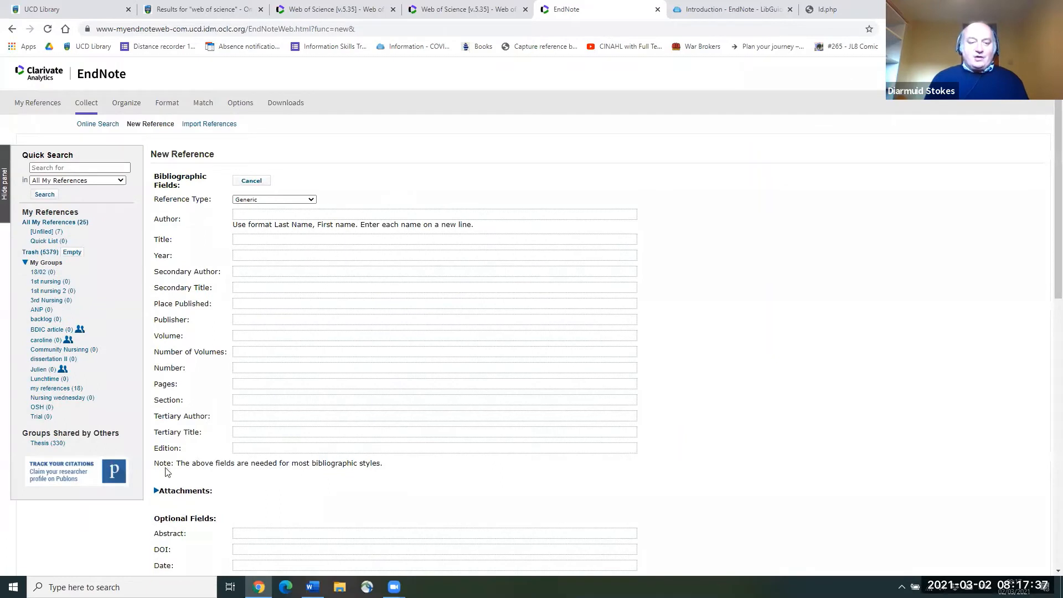
drag(153, 464, 390, 468)
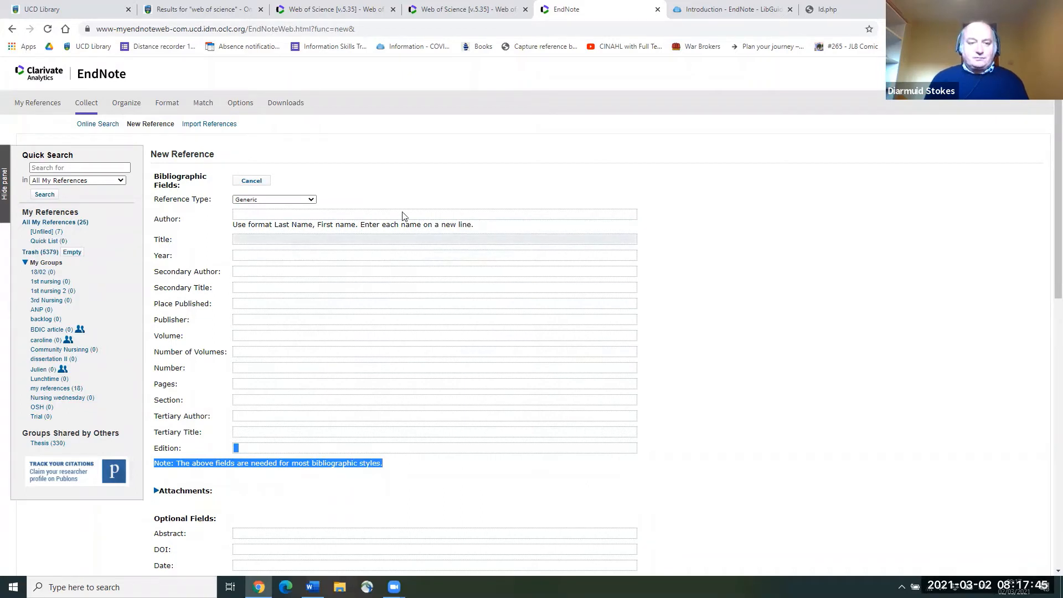
click(404, 187)
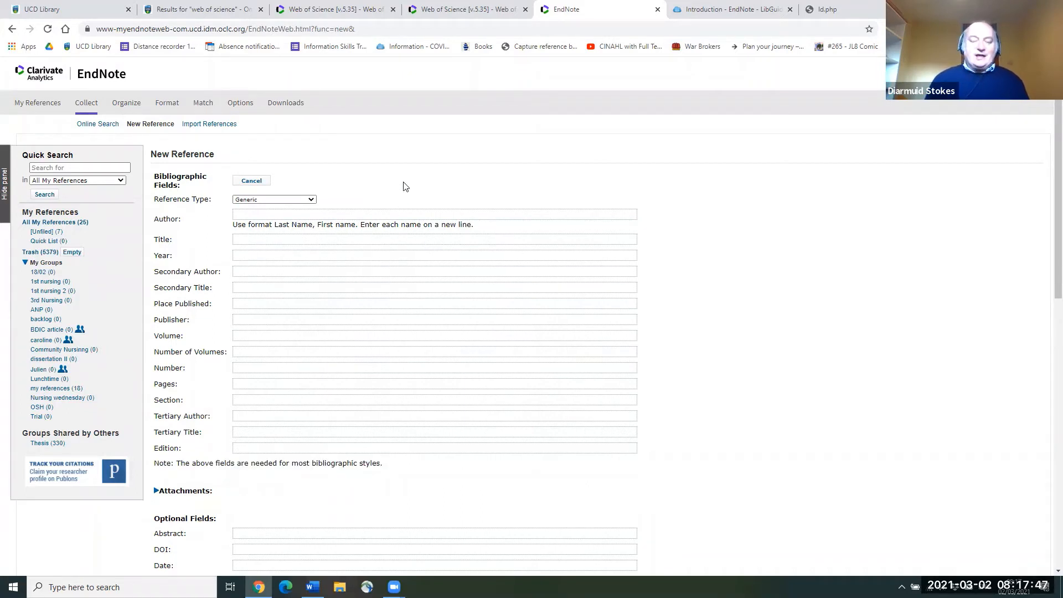
click(311, 200)
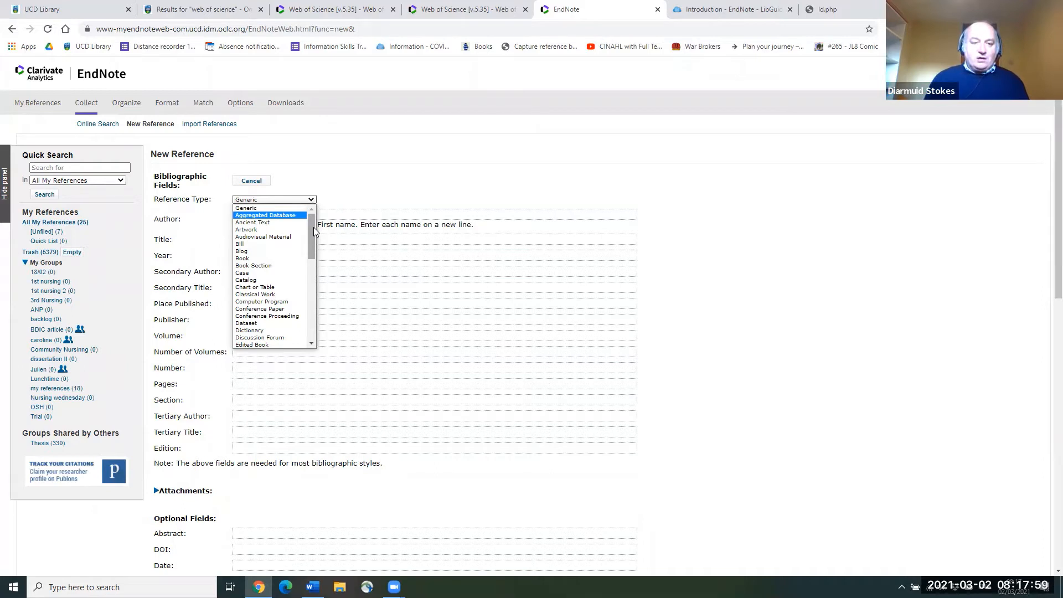
click(278, 259)
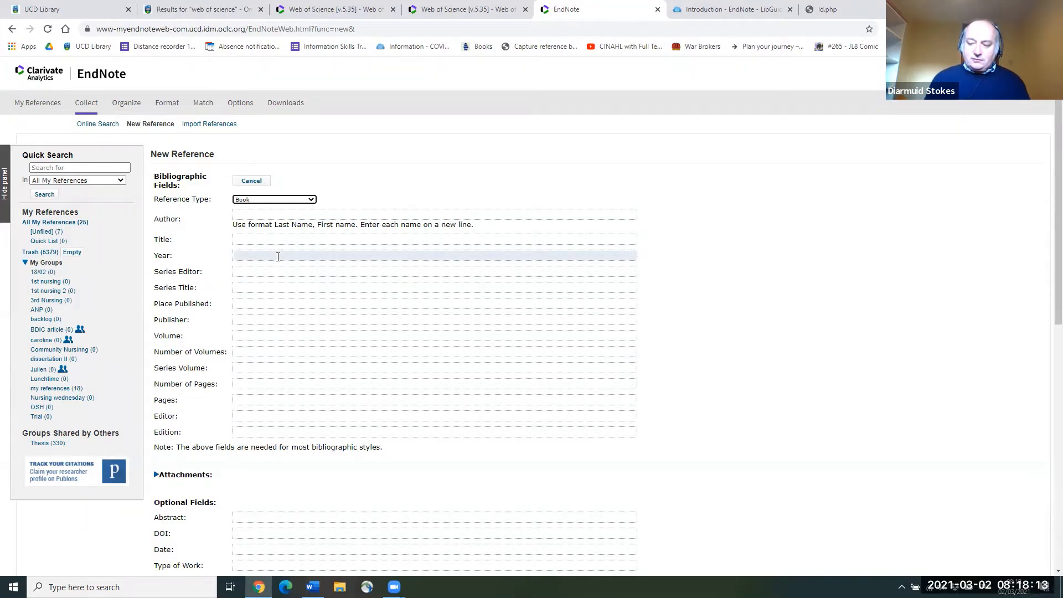
- Enter "Doyle, Roddy" as the book reference's author
click(259, 218)
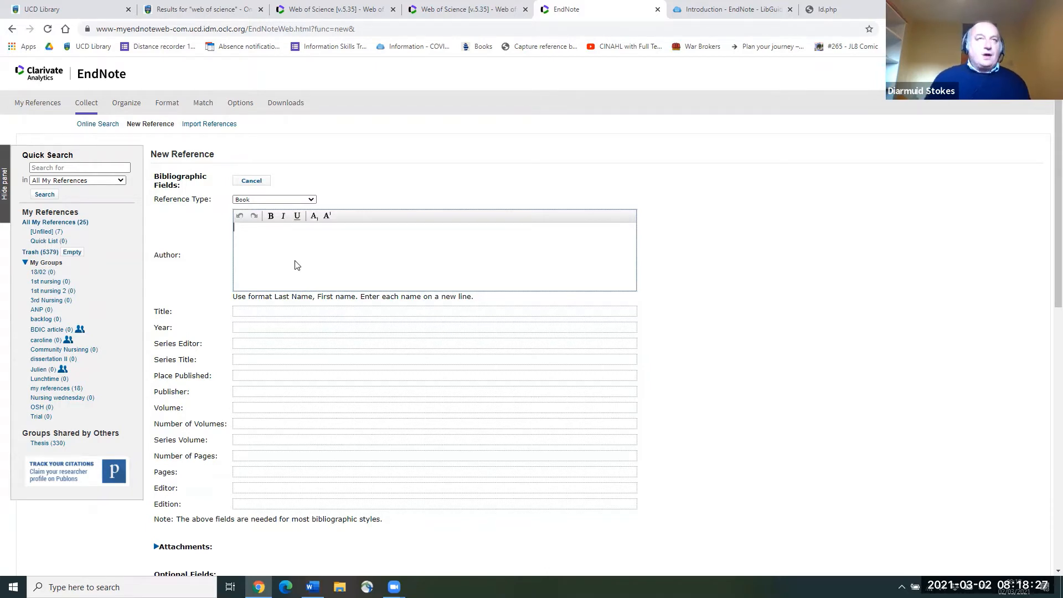
text(Do)
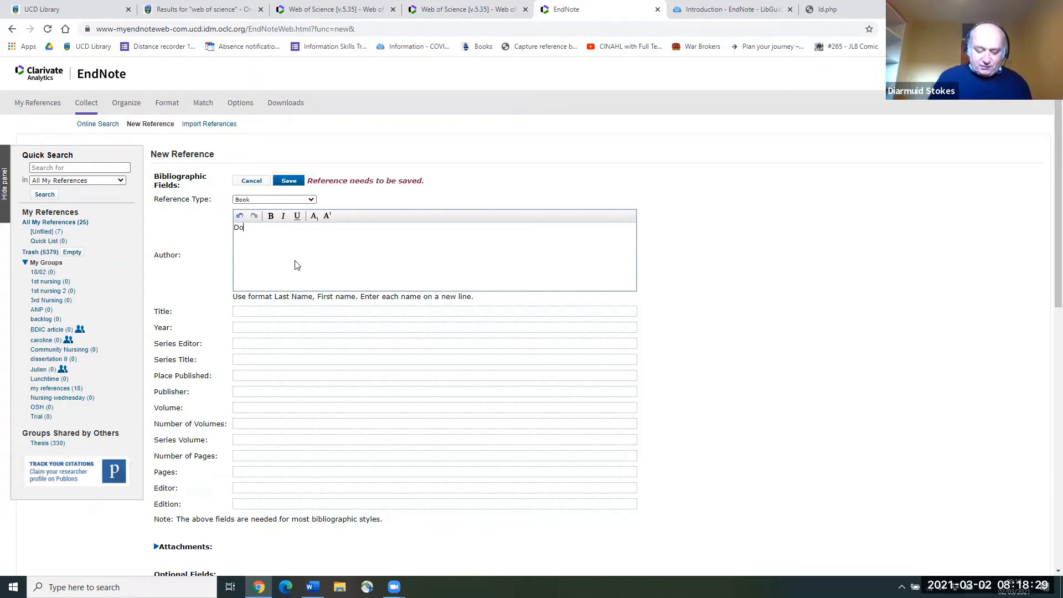
text(yle, Roddy)
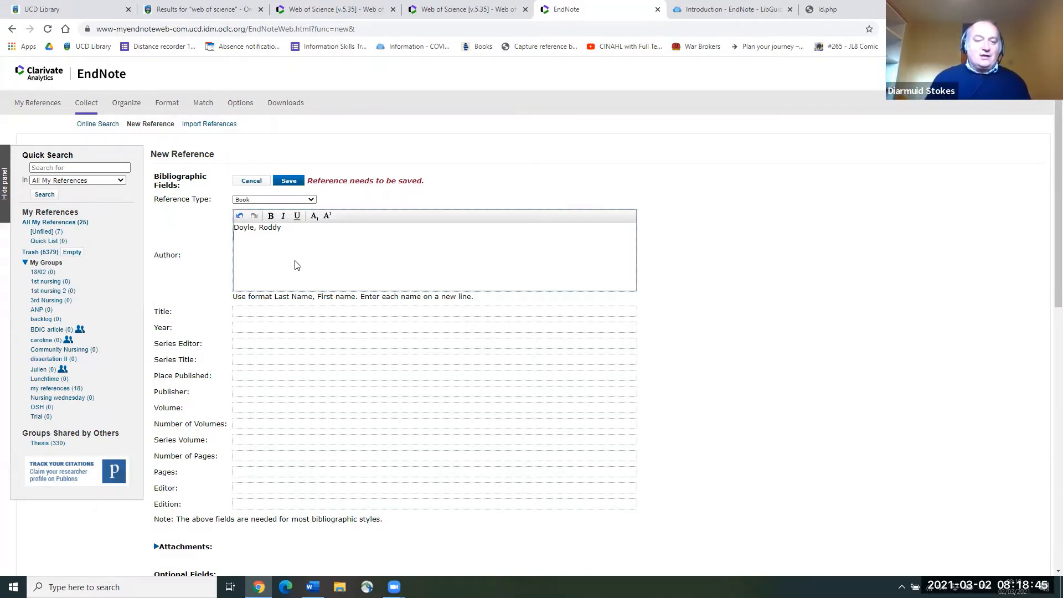
click(210, 231)
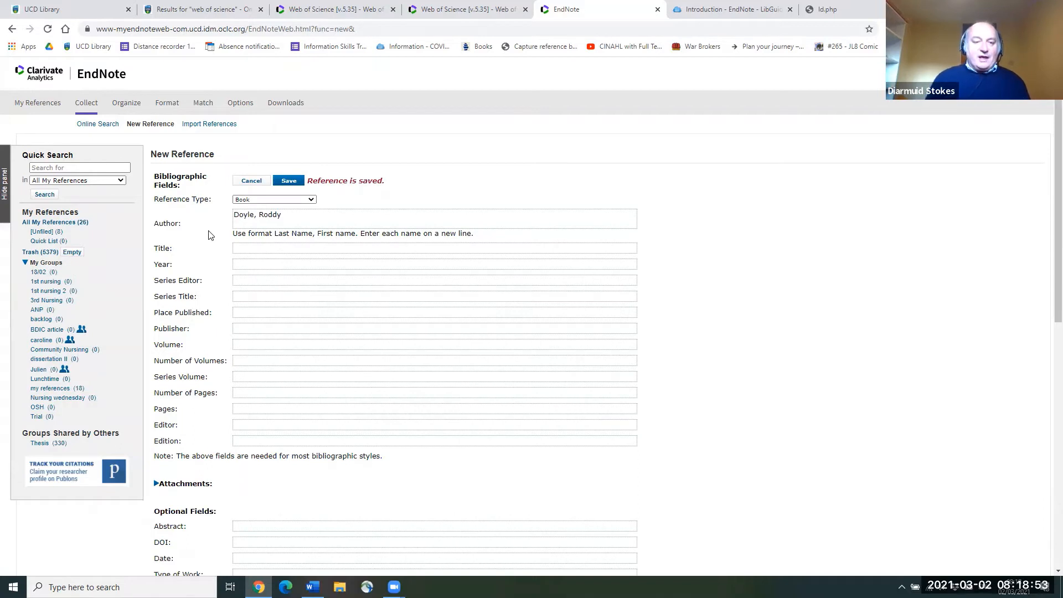
- Enter "The Snapper" as the book reference's title
click(243, 251)
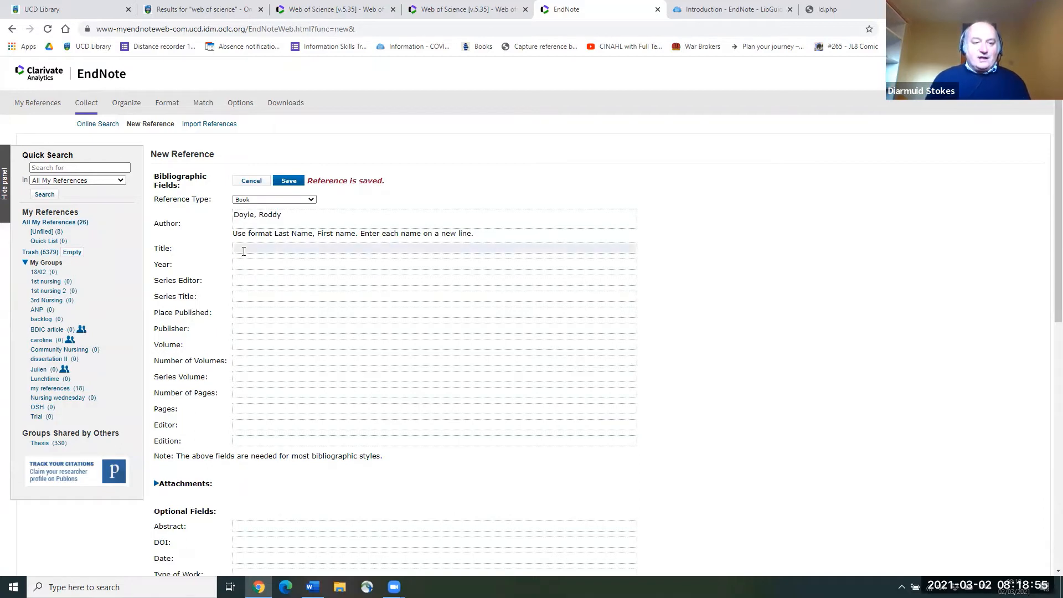
text(T)
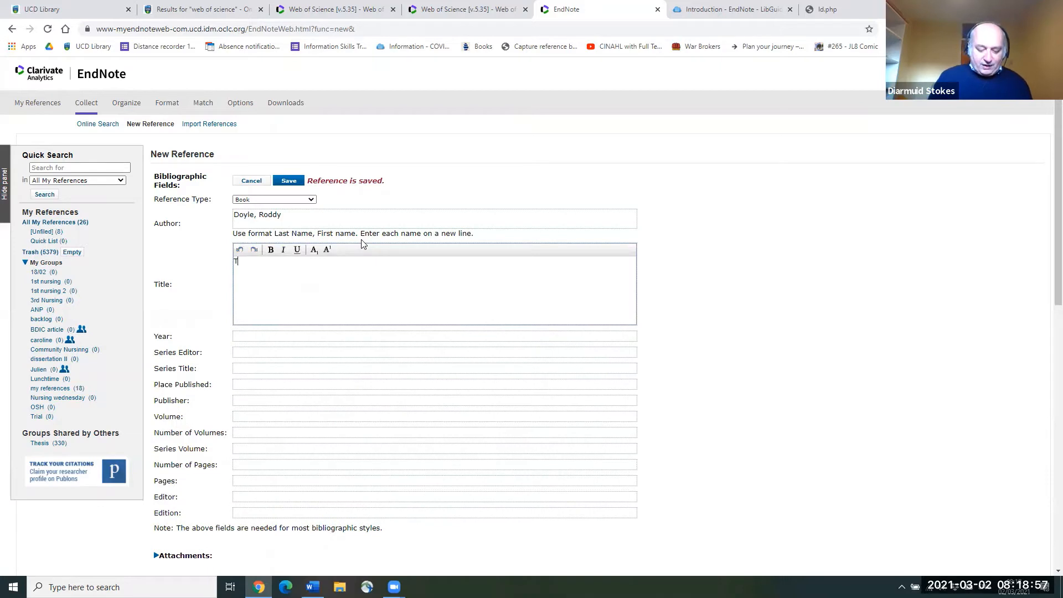
text(He Snapper)
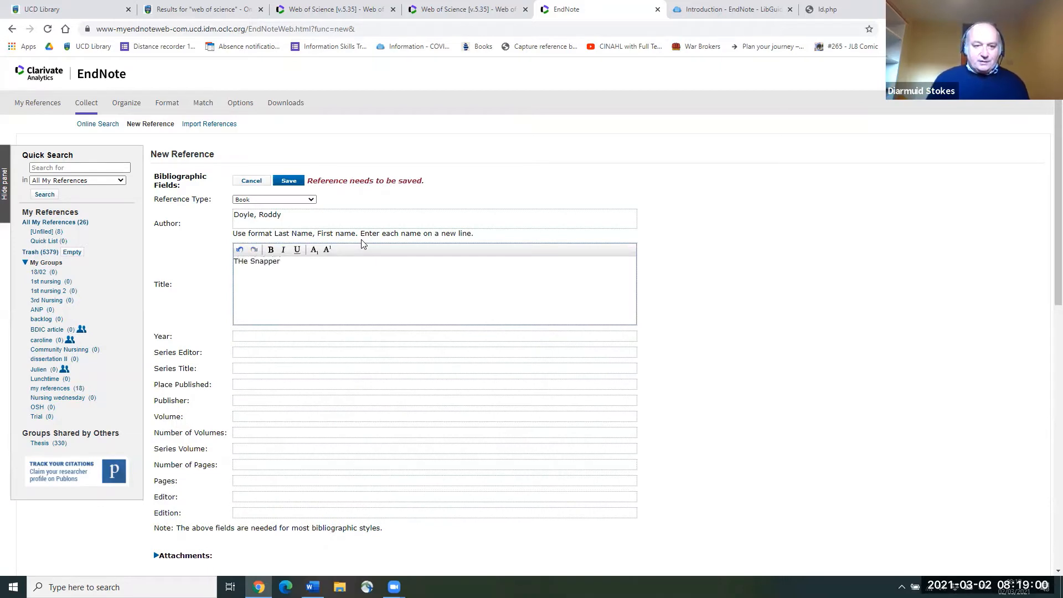
click(247, 262)
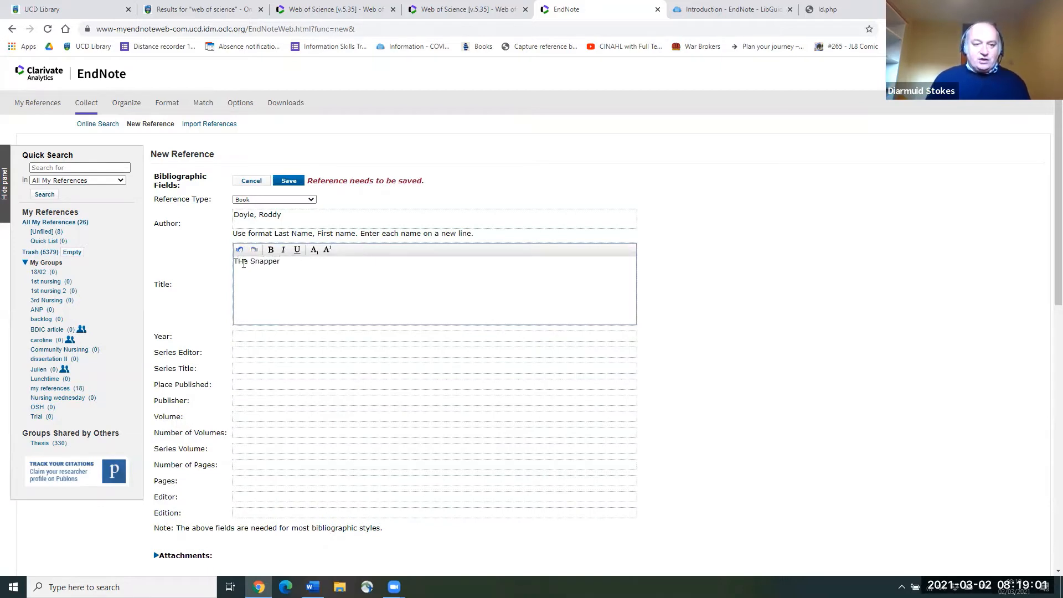
key(BackSpace)
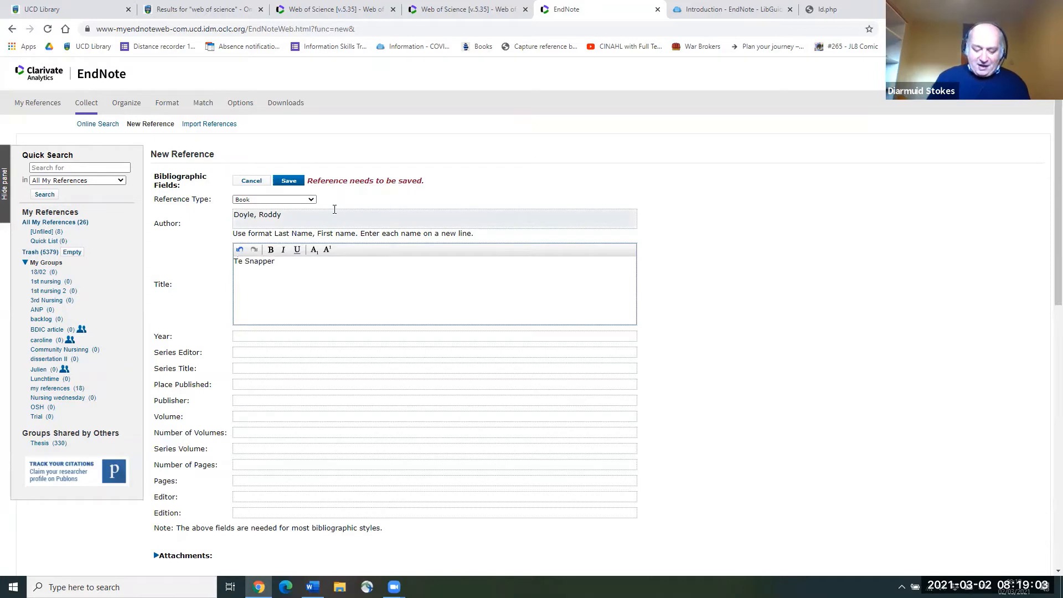
text(h)
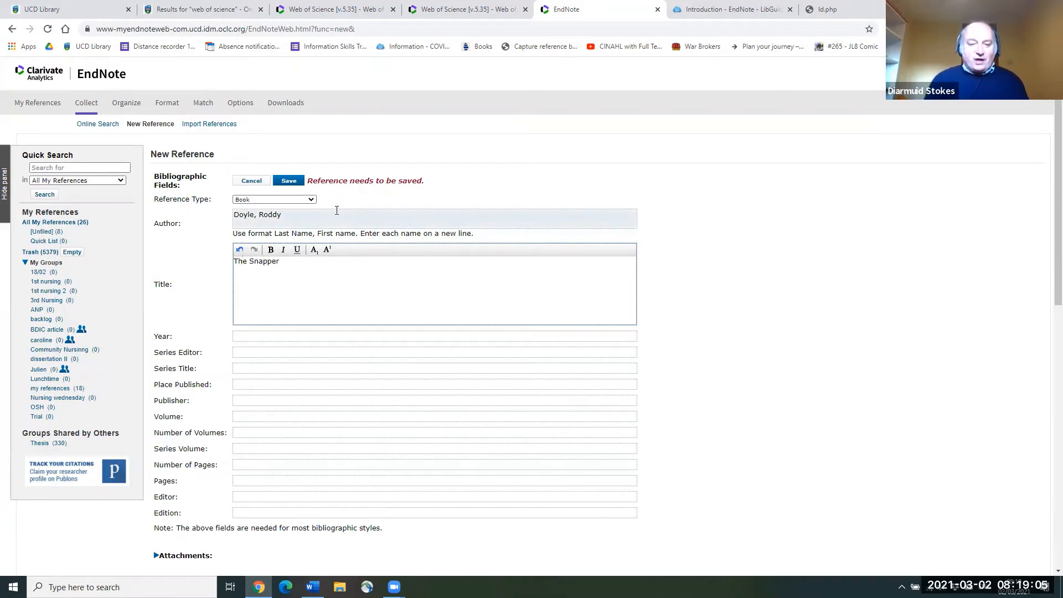
- Set the book reference's year to 1990 and its place published to London
click(247, 337)
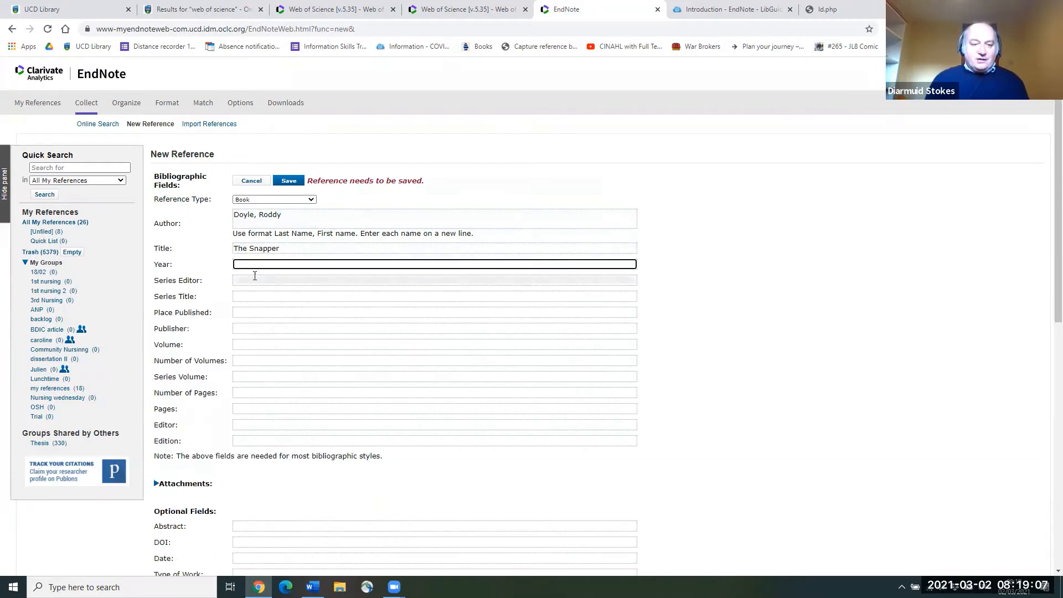
text(1990)
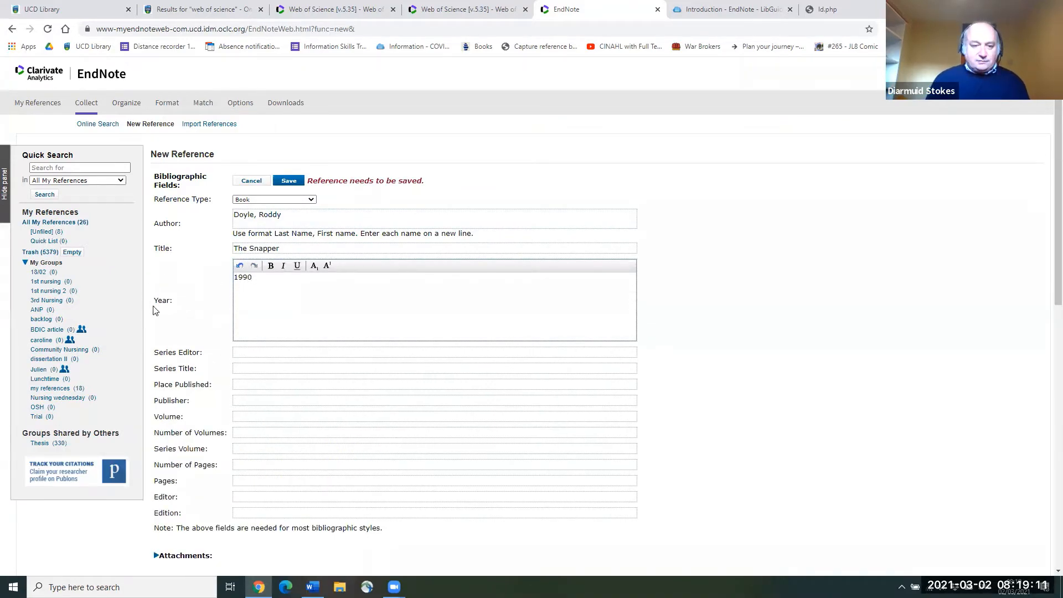
click(206, 331)
click(242, 312)
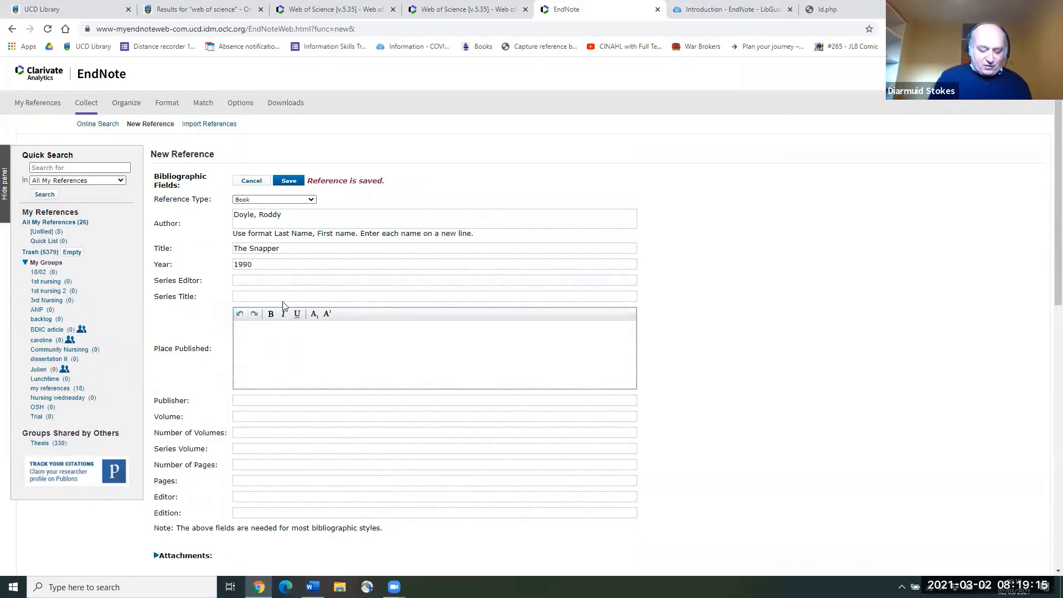
text(Se)
key(BackSpace)
key(BackSpace)
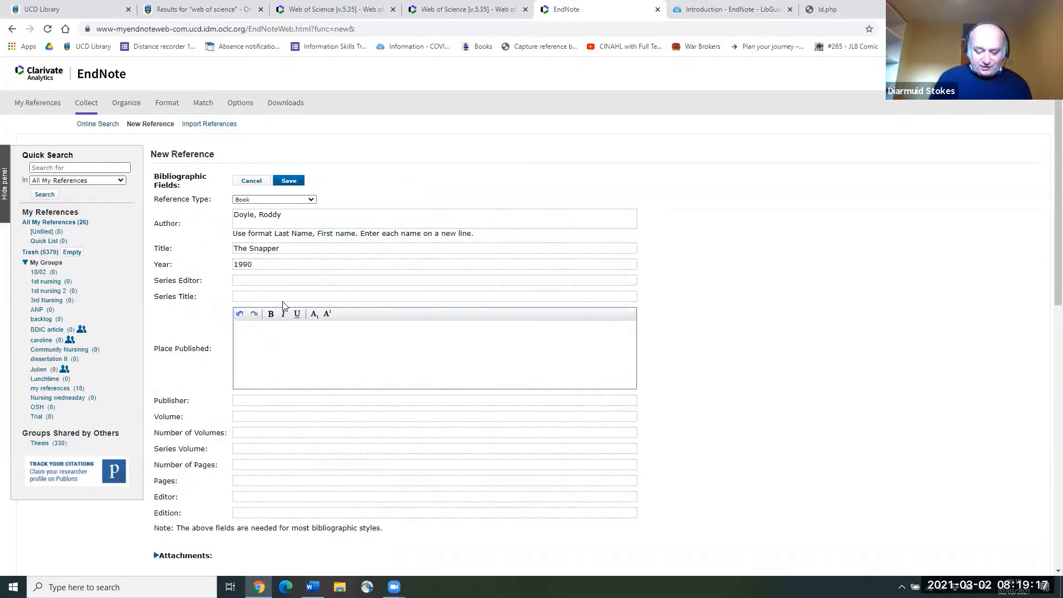
text(London)
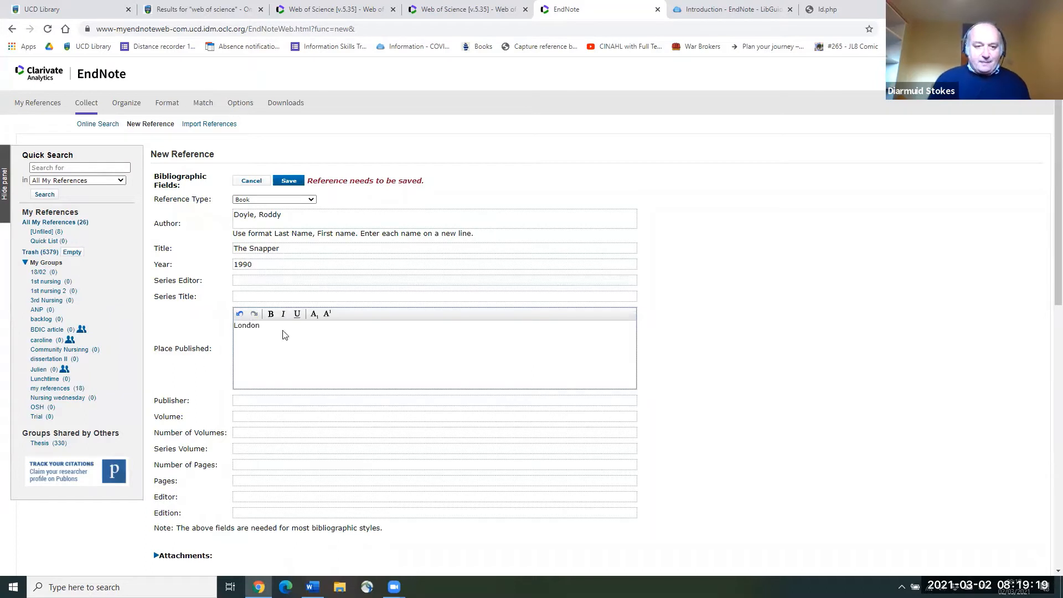
- Enter "Secker & Warburg" as the book reference's publisher
click(255, 400)
click(251, 329)
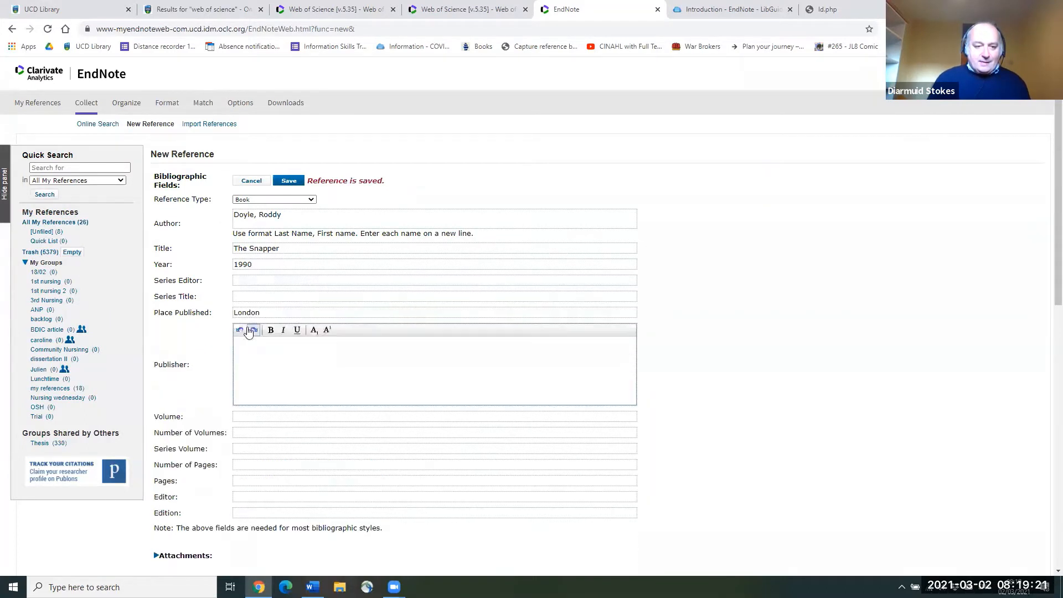
text(Se)
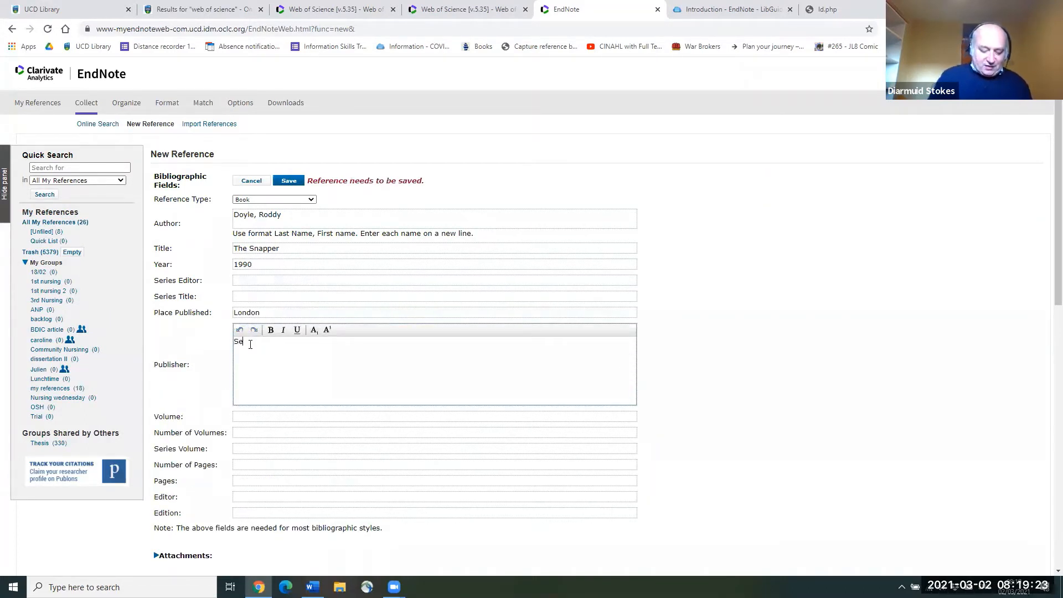
text(cker & )
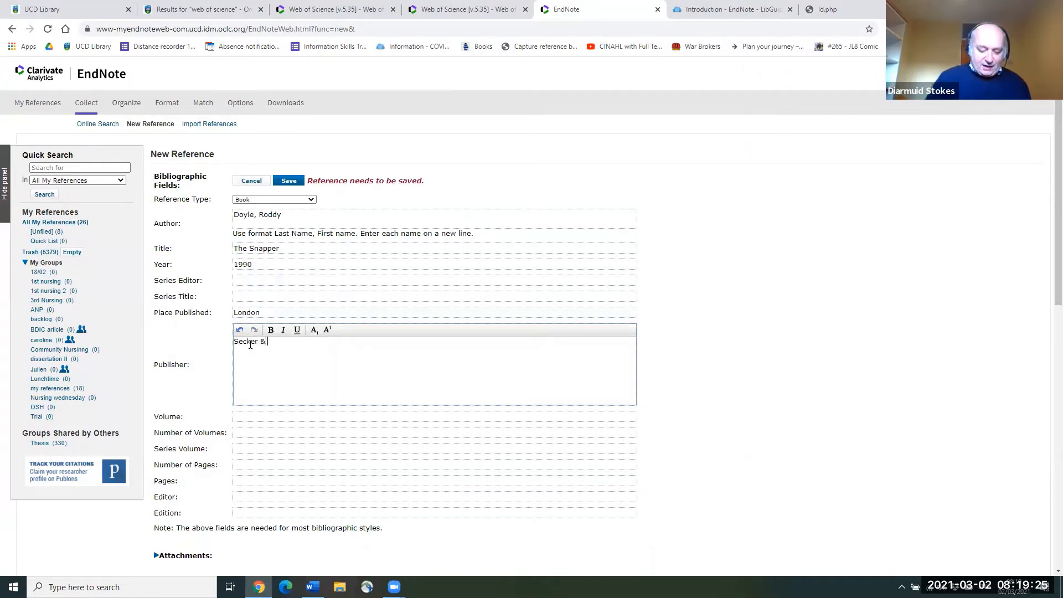
text(War)
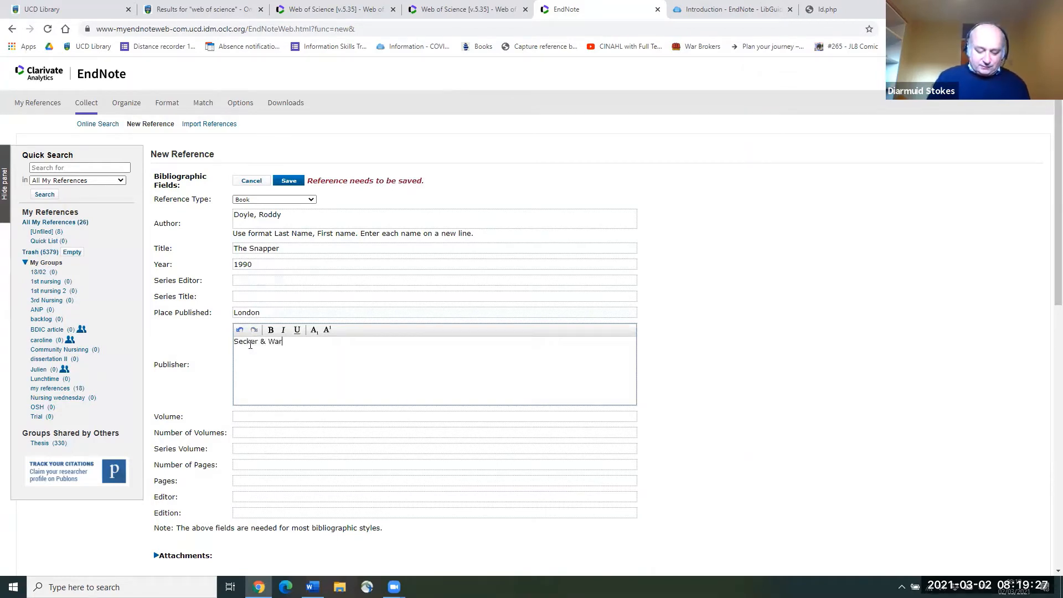
text(bur)
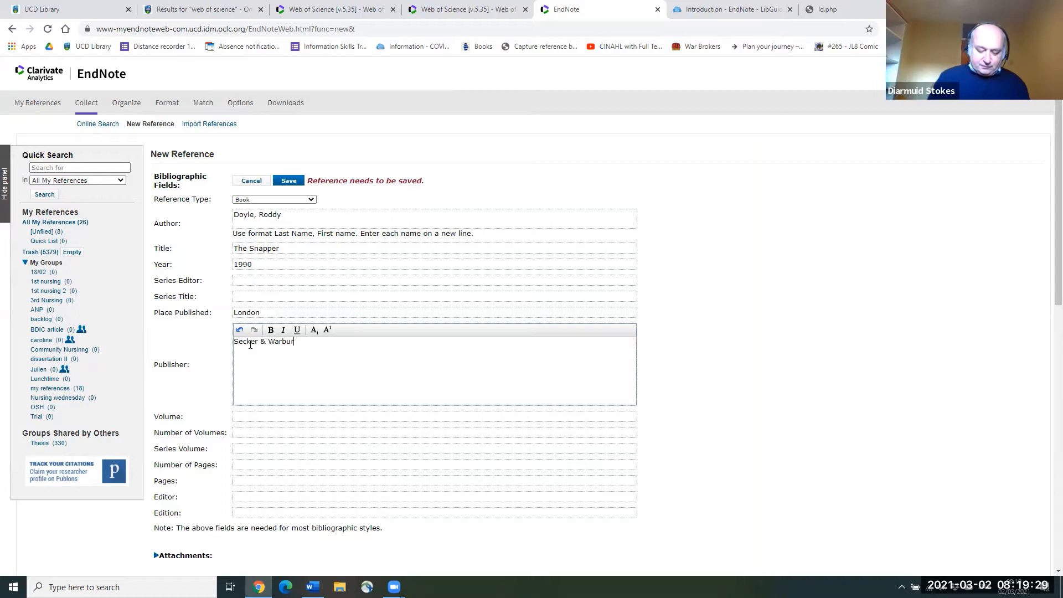
text(g)
key(BackSpace)
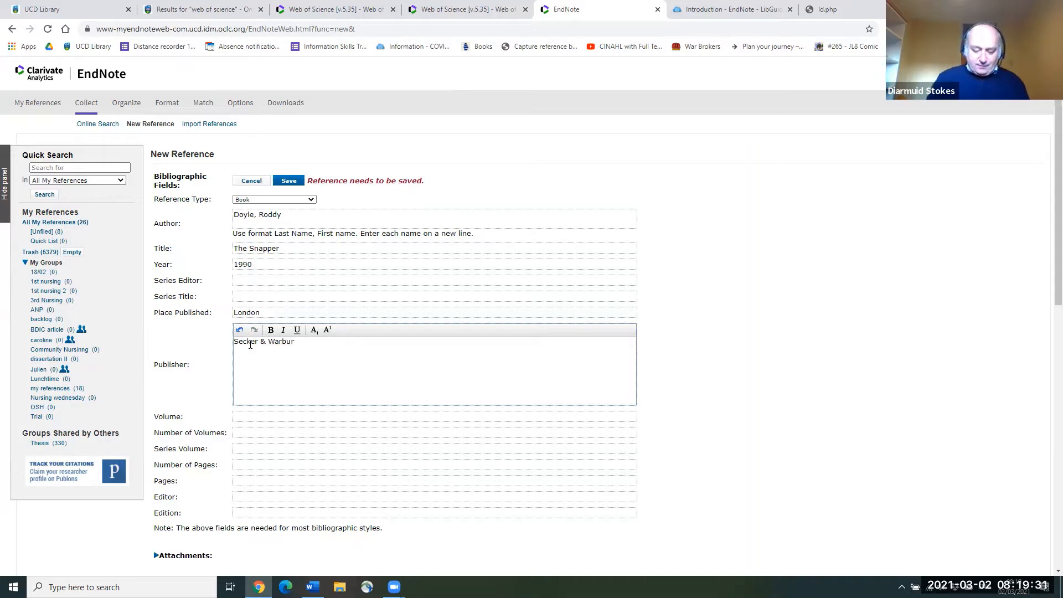
text(g)
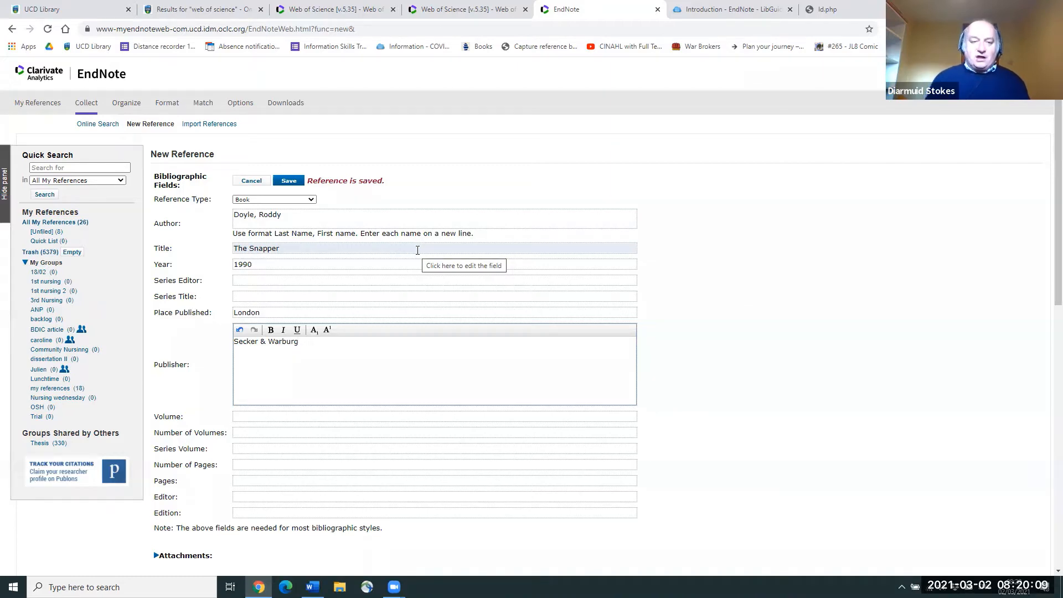
- Add "University College Dublin," as a second author on its own line, with the trailing comma marking a corporate author
click(298, 223)
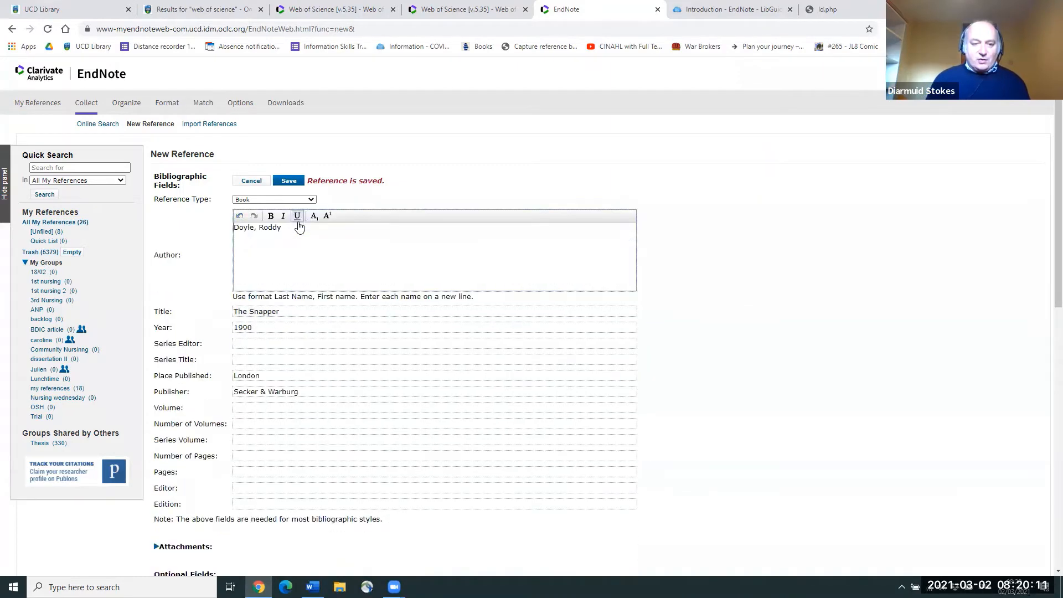
click(291, 245)
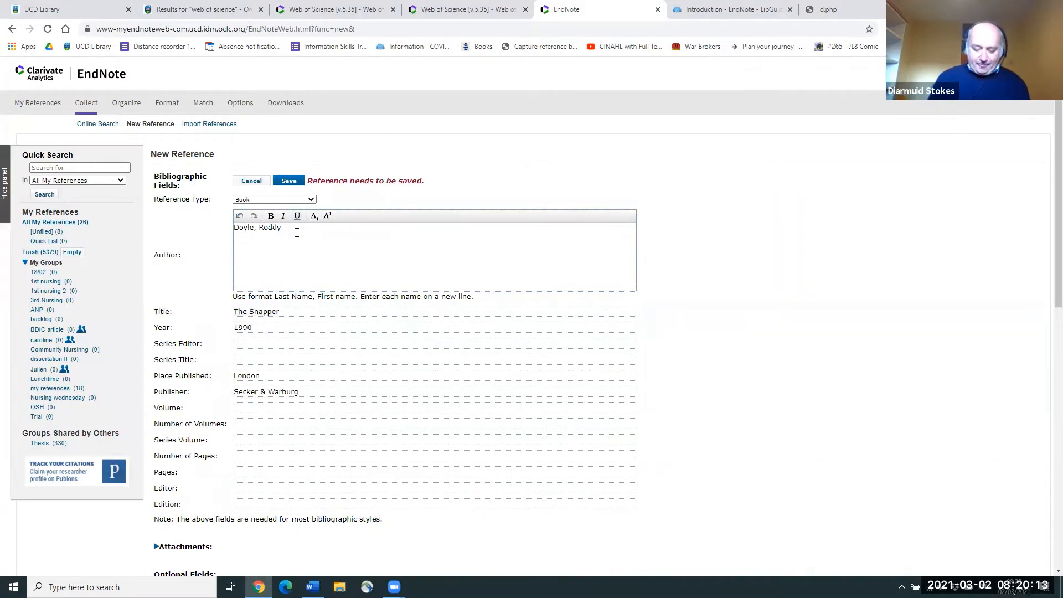
text(Universi)
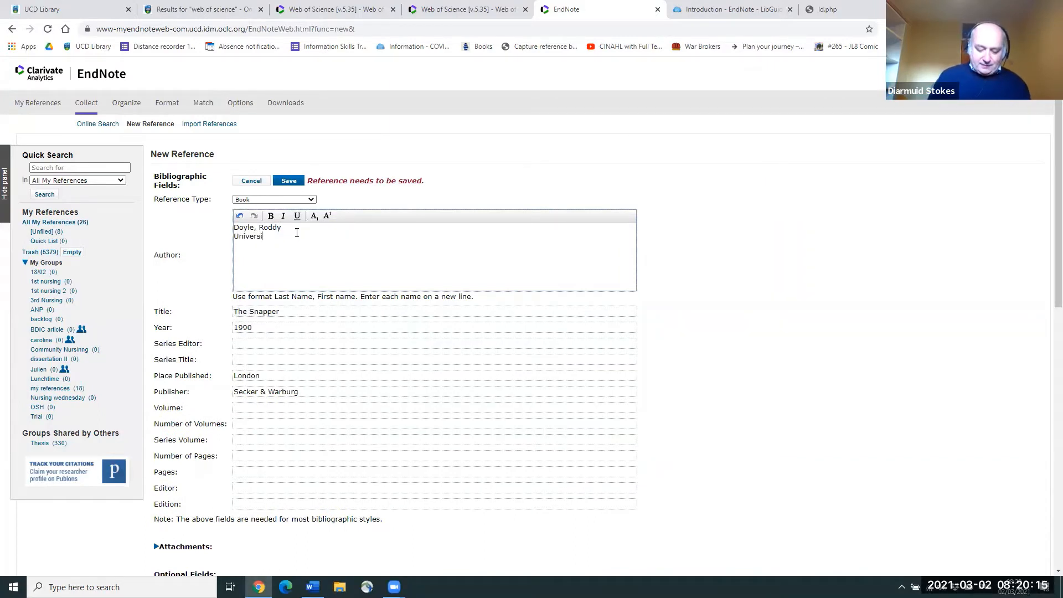
text(ty College)
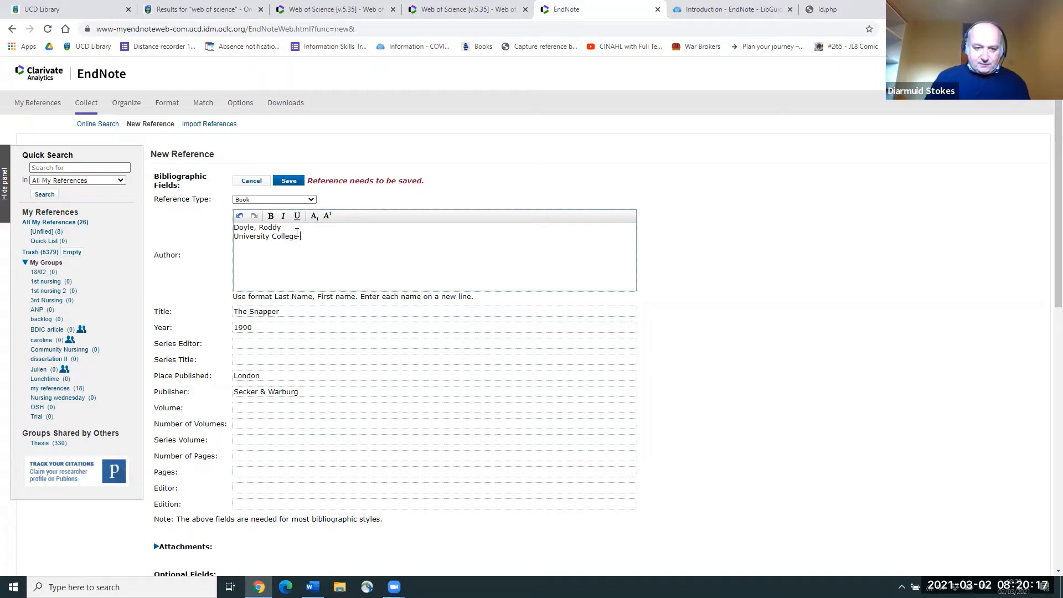
text( D)
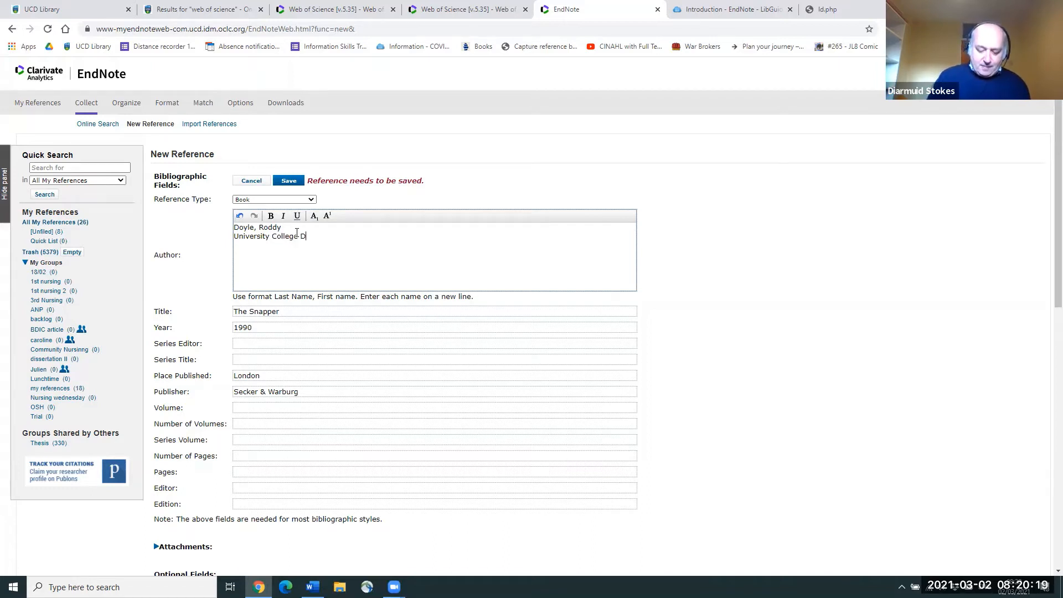
text(ublin,)
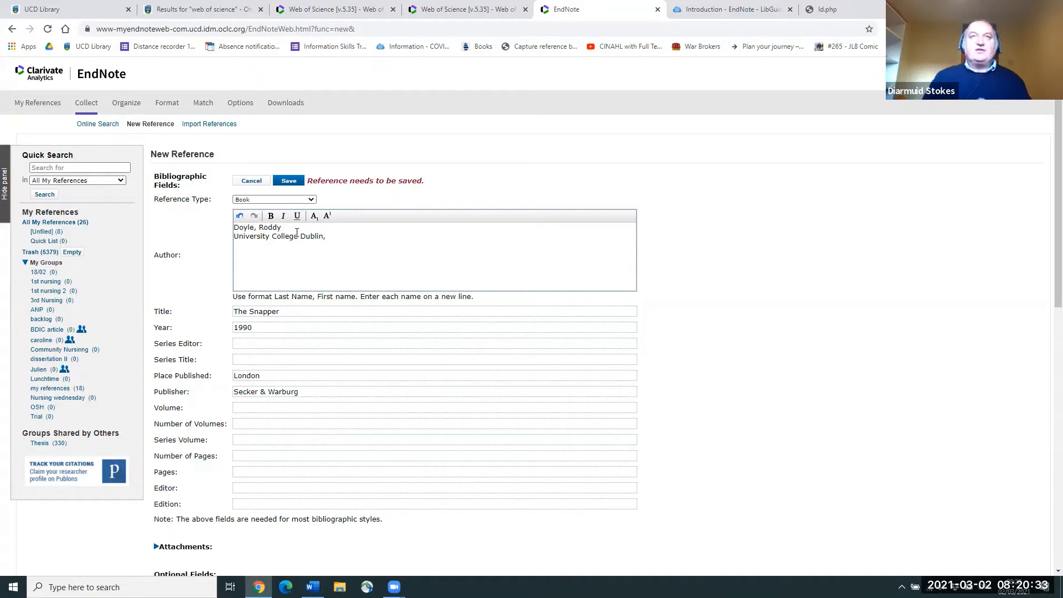
click(205, 235)
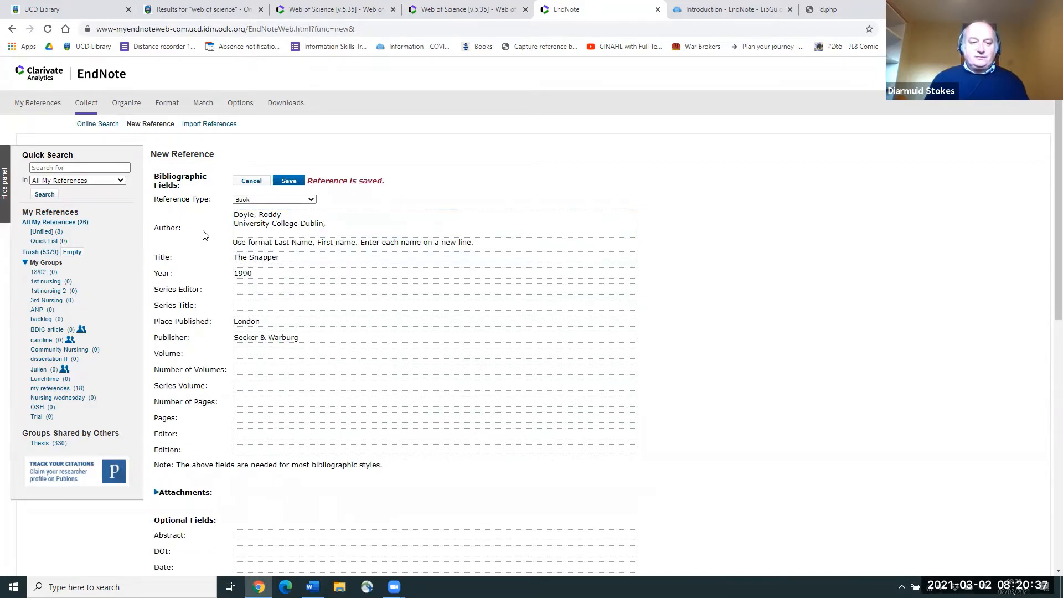
- Assign the book reference to a new group named "Tuesday"
scroll(211, 232, down, 6)
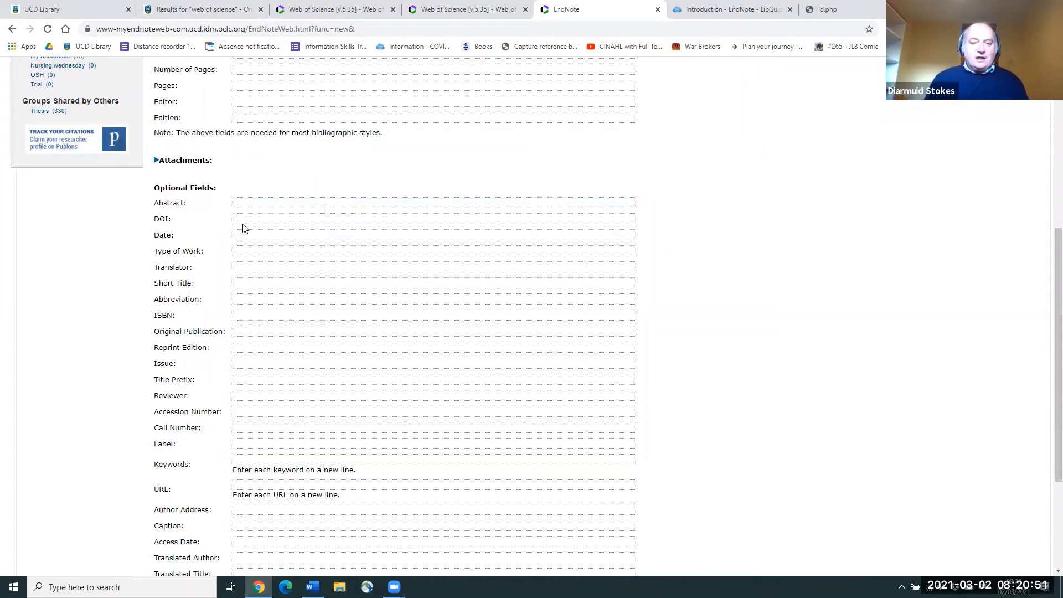
scroll(243, 228, down, 3)
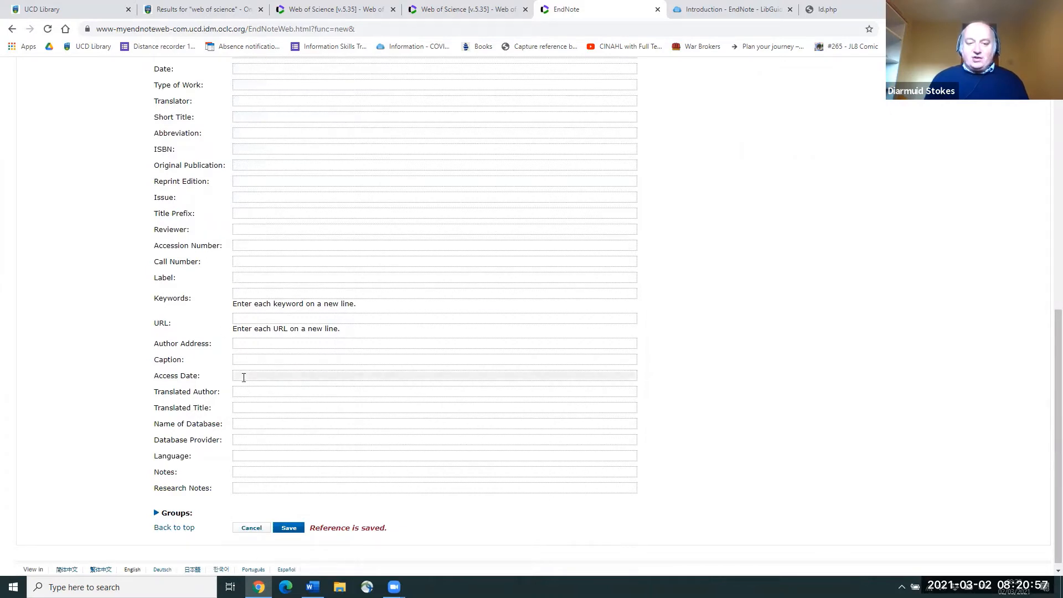
scroll(274, 423, down, 1)
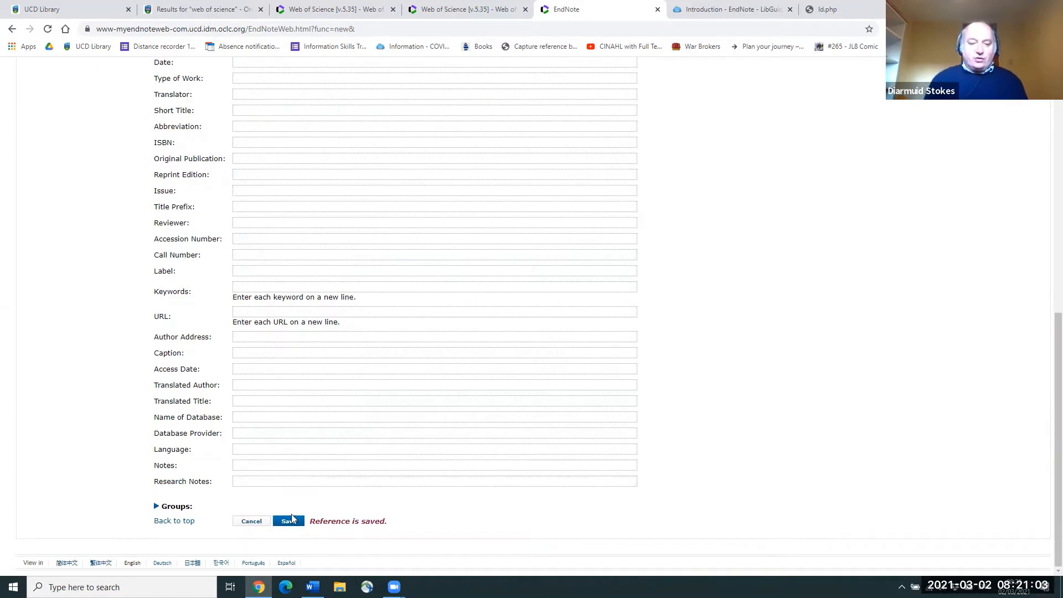
click(157, 509)
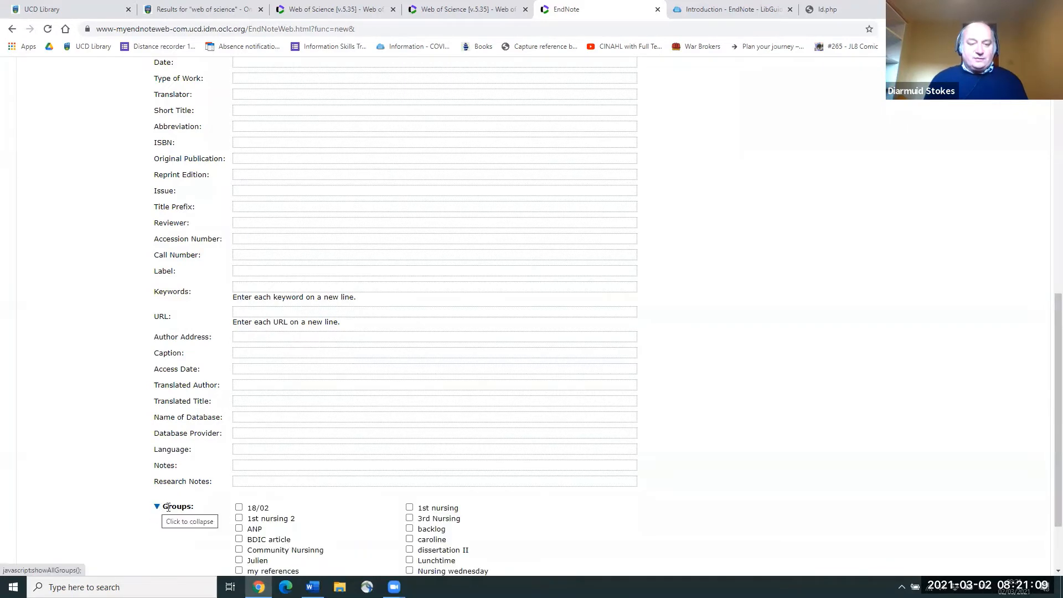
scroll(348, 462, down, 2)
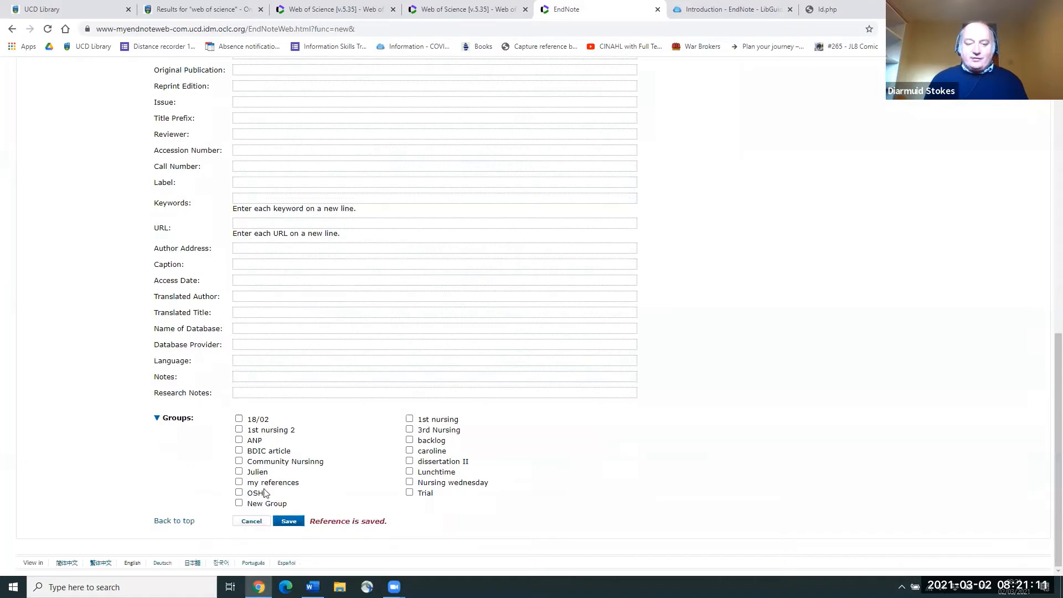
click(240, 504)
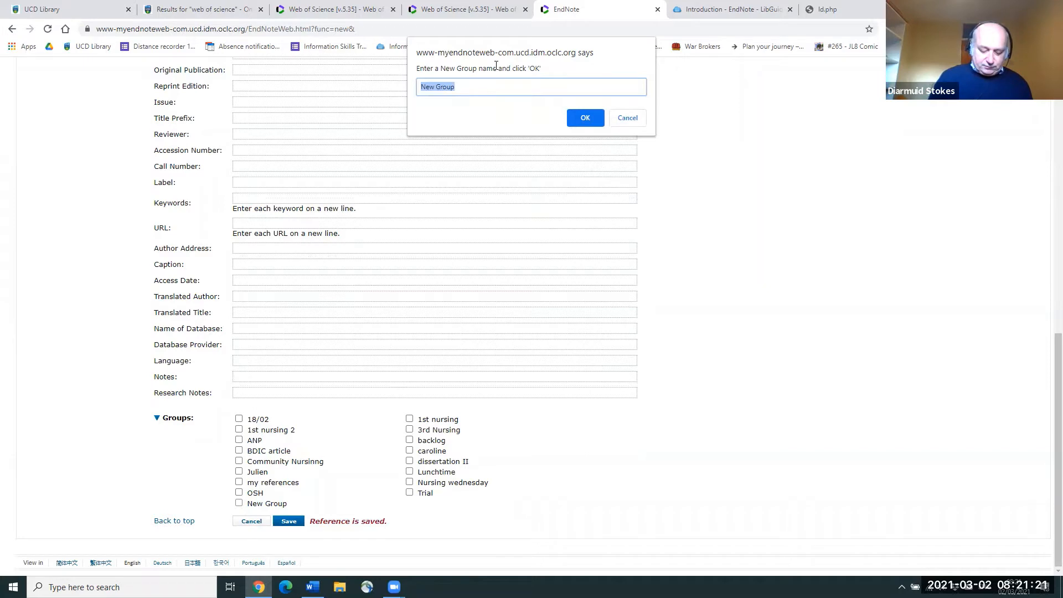
text(Tues)
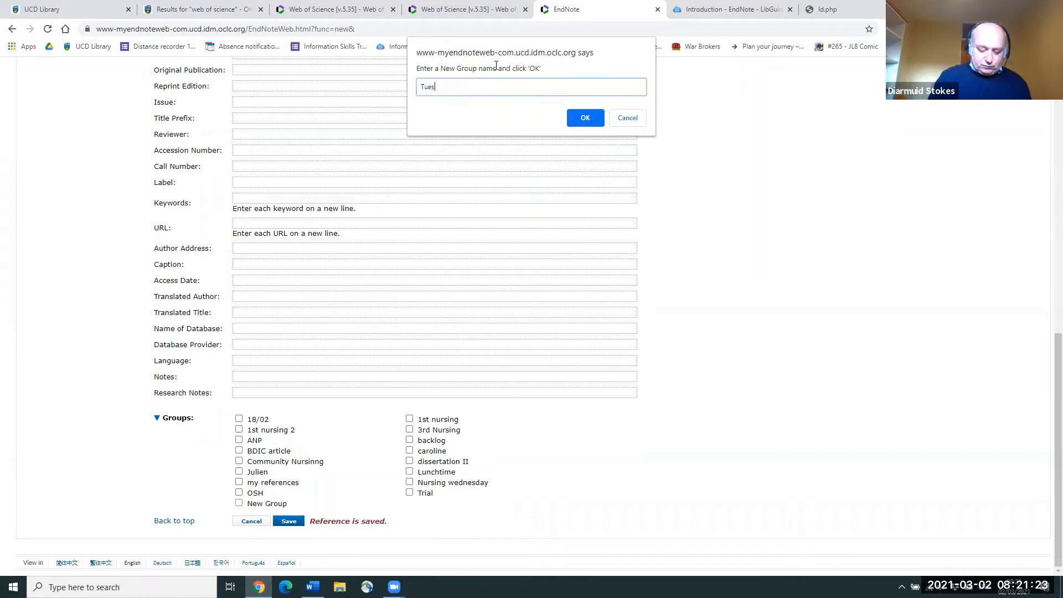
text(day)
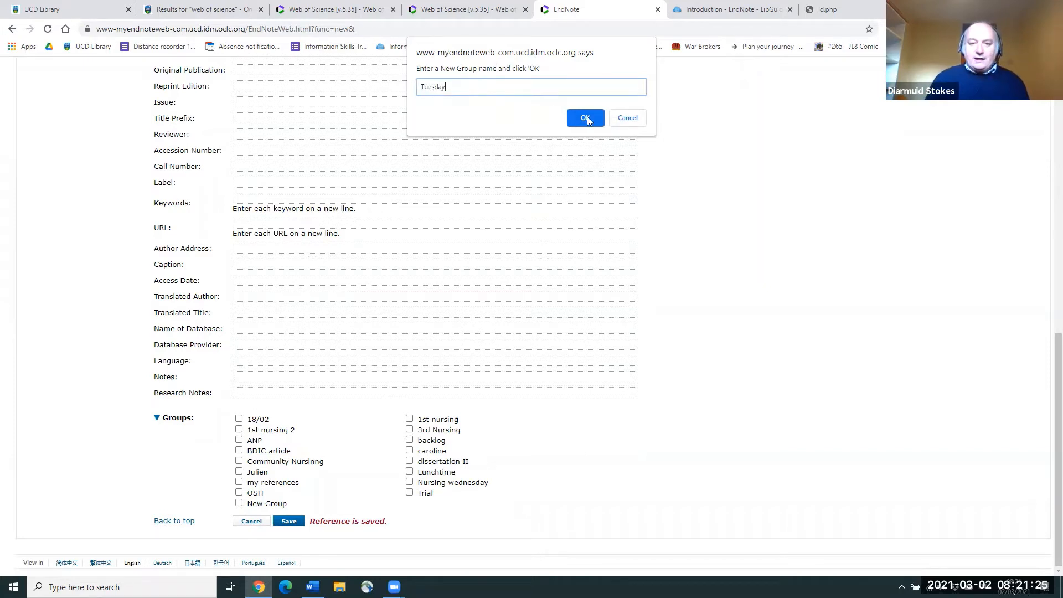
click(586, 118)
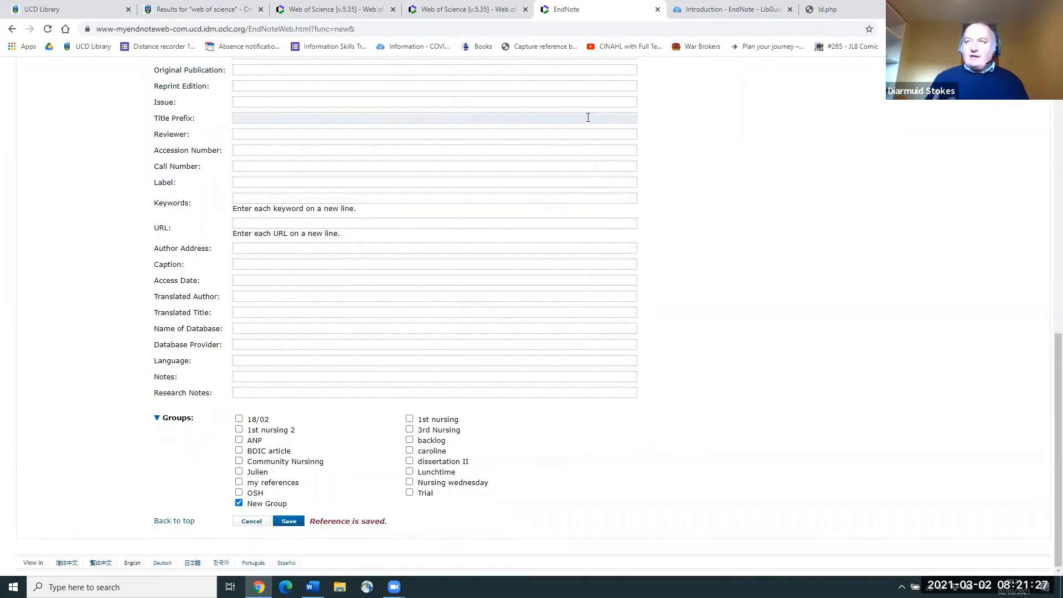
- Open The Snapper's record from the Tuesday group, check its editable fields such as Place Published, and return to the group's list
scroll(385, 192, up, 2)
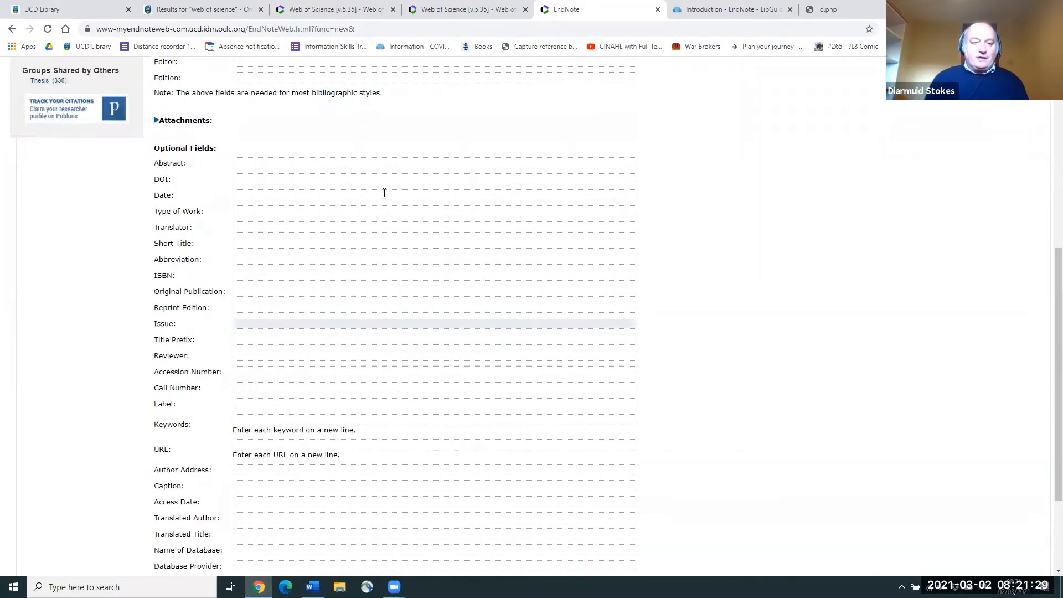
scroll(384, 193, up, 5)
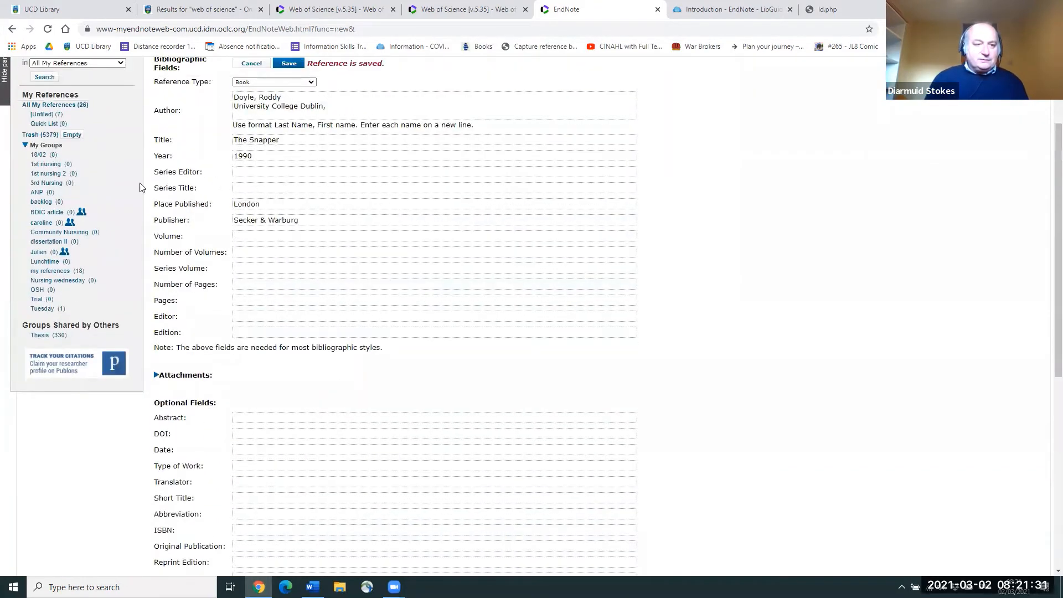
click(47, 312)
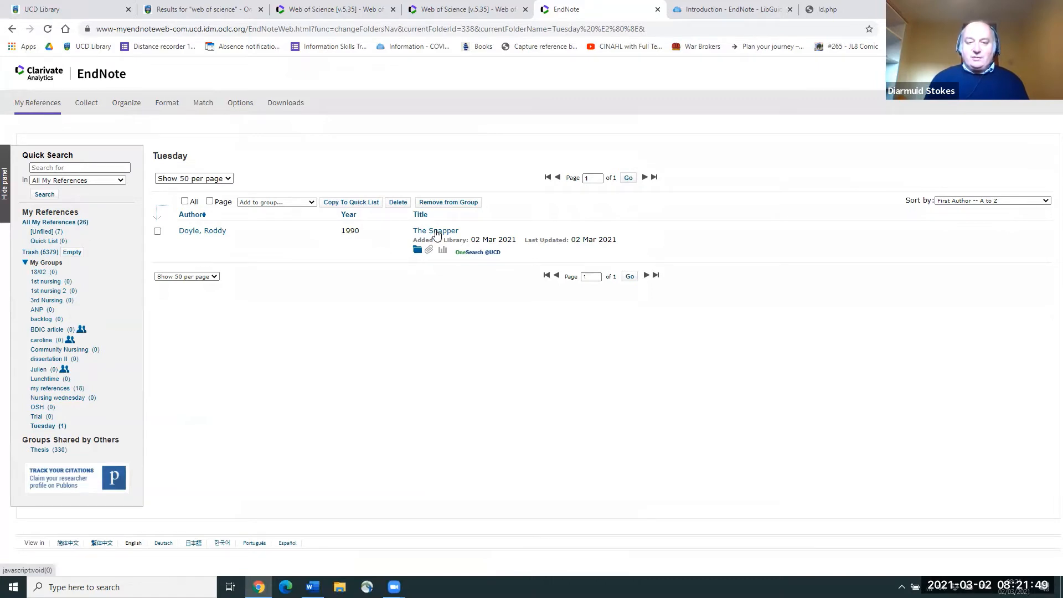
click(436, 231)
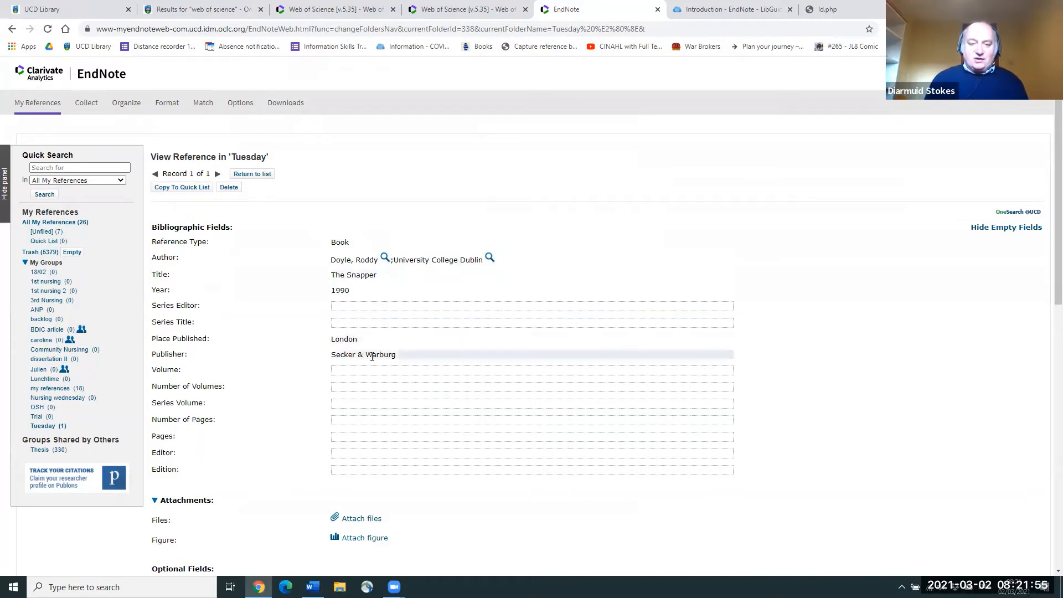
click(351, 337)
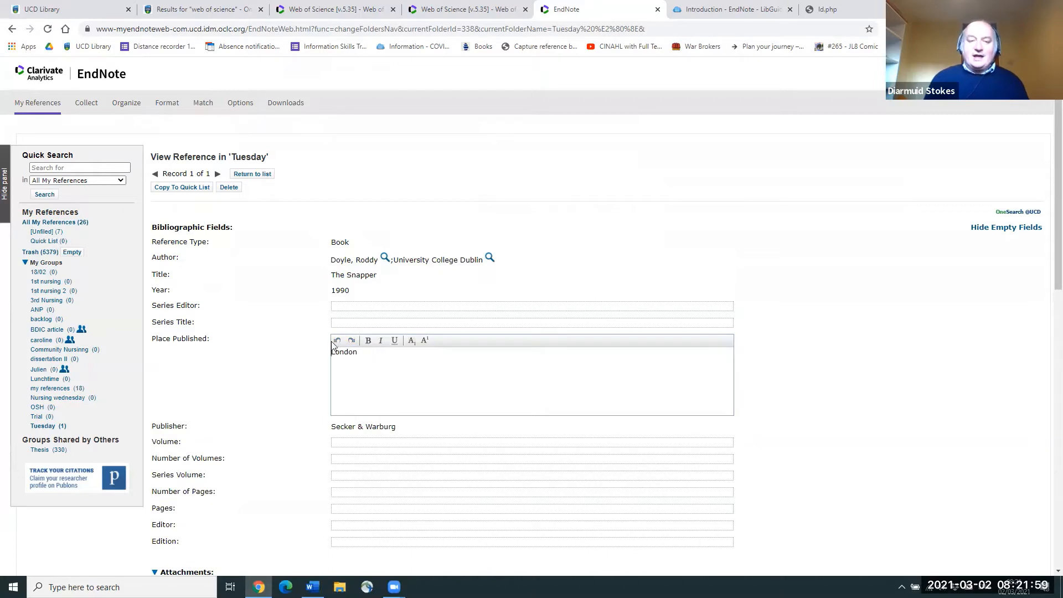
click(259, 175)
click(259, 175)
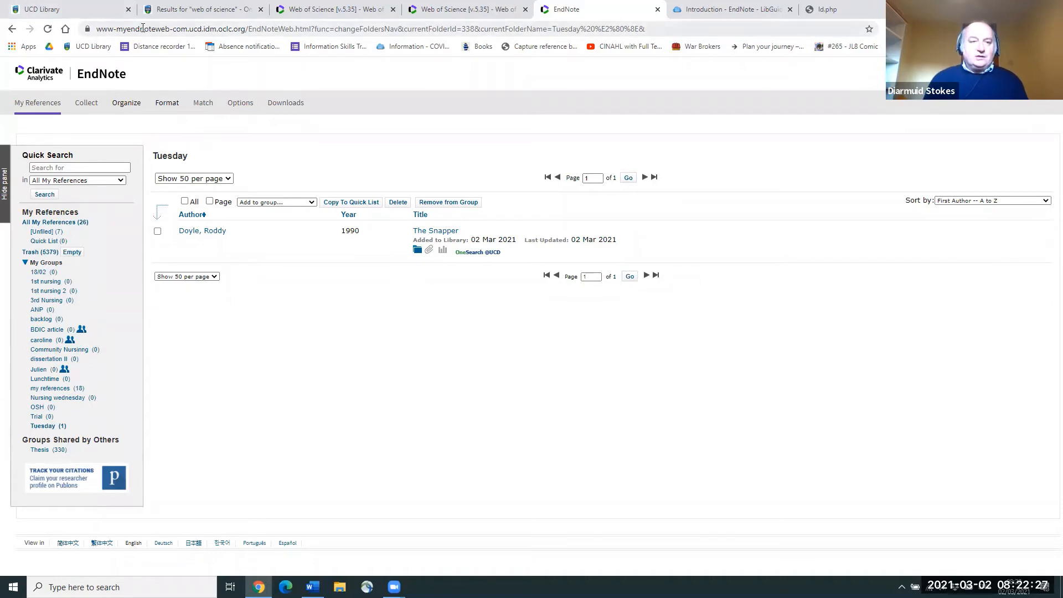
- Switch to the UCD Library site and run a OneSearch query for "James Joyce"
click(116, 12)
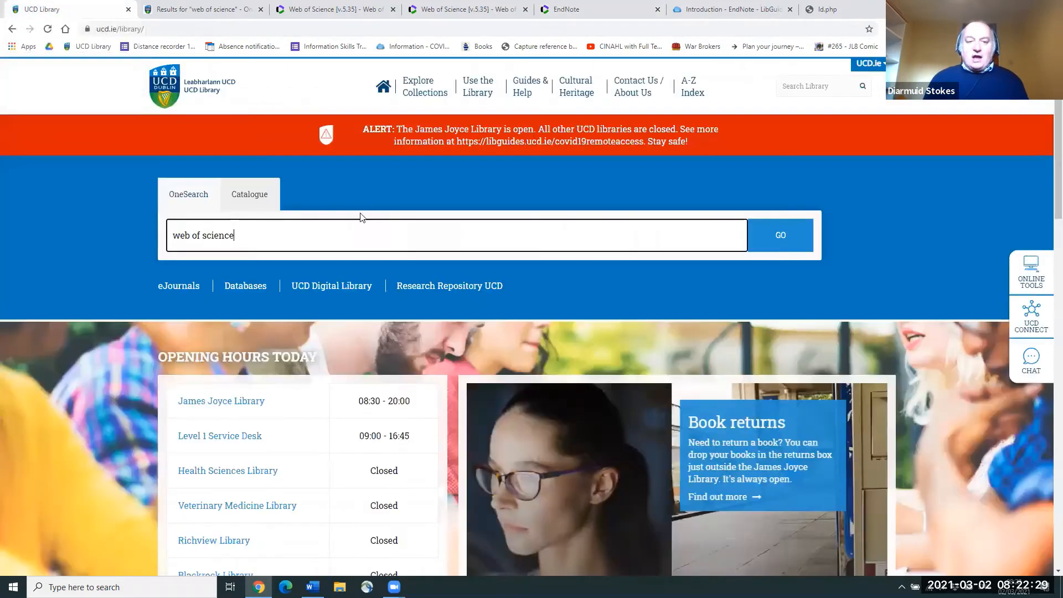
drag(318, 233, 59, 215)
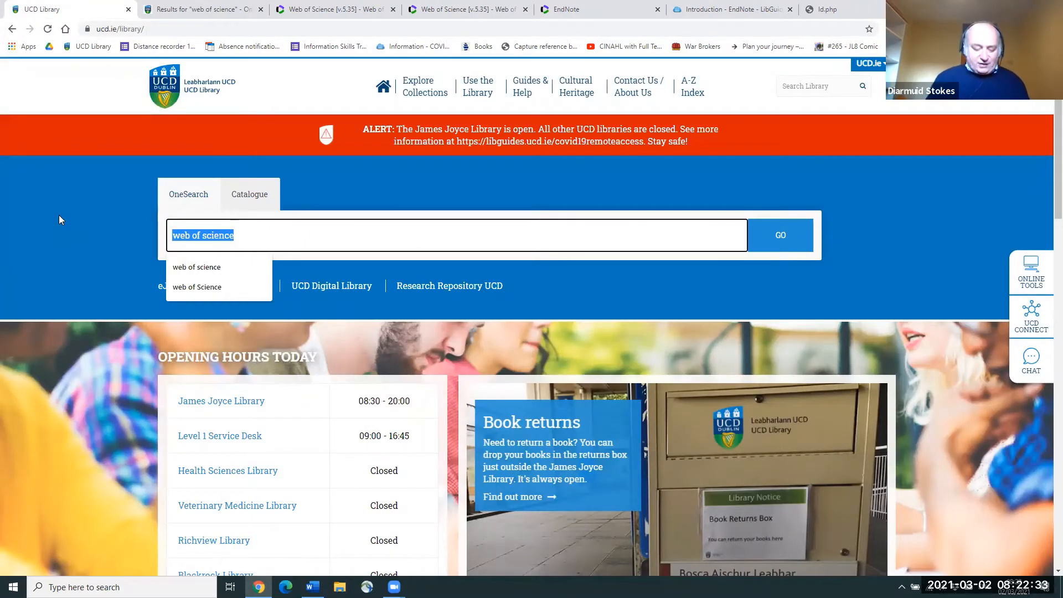
text(James )
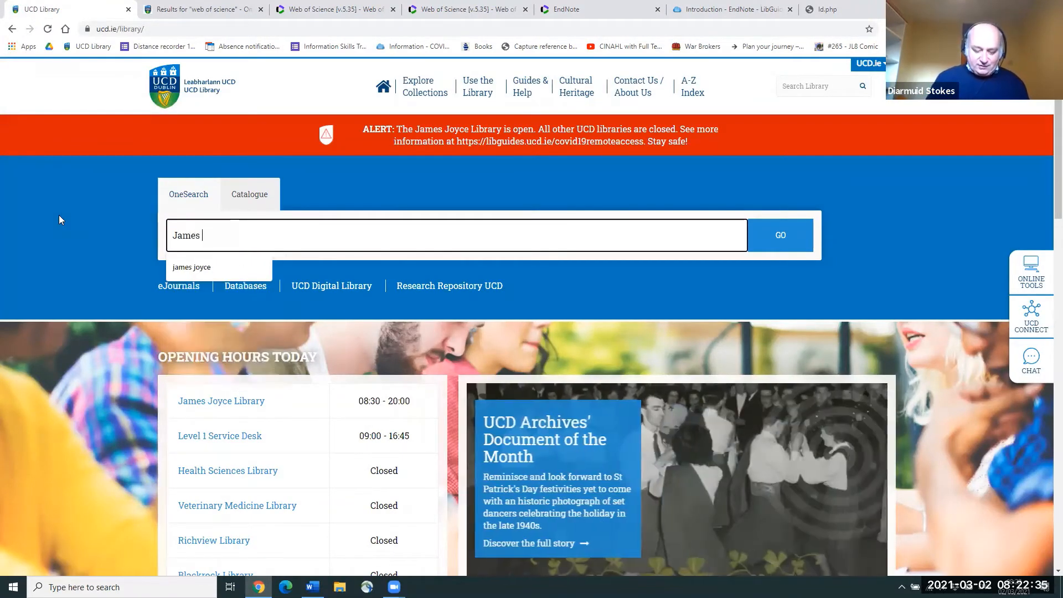
text(Joyce)
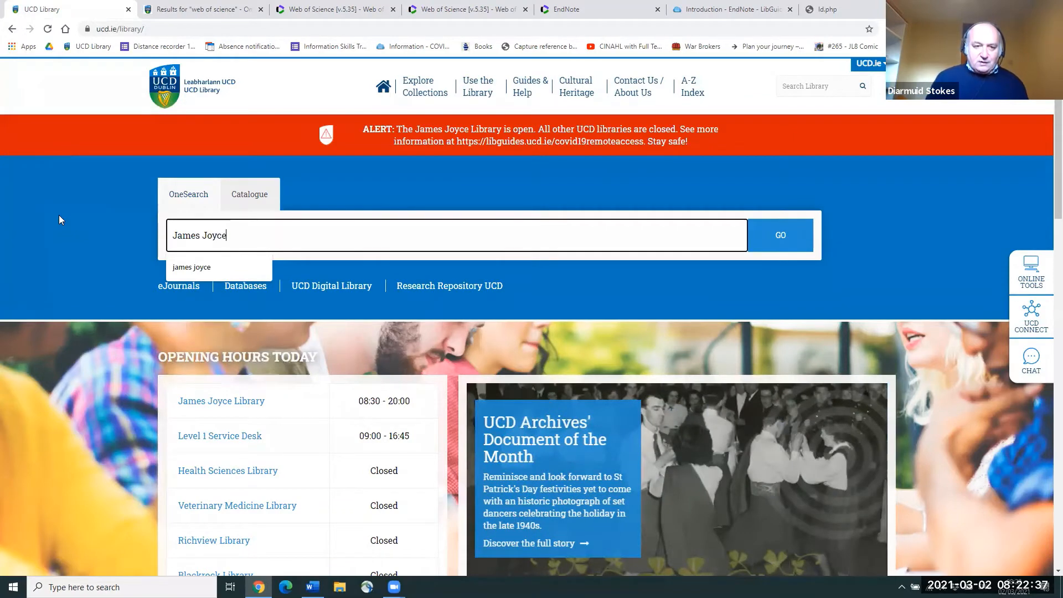
click(781, 247)
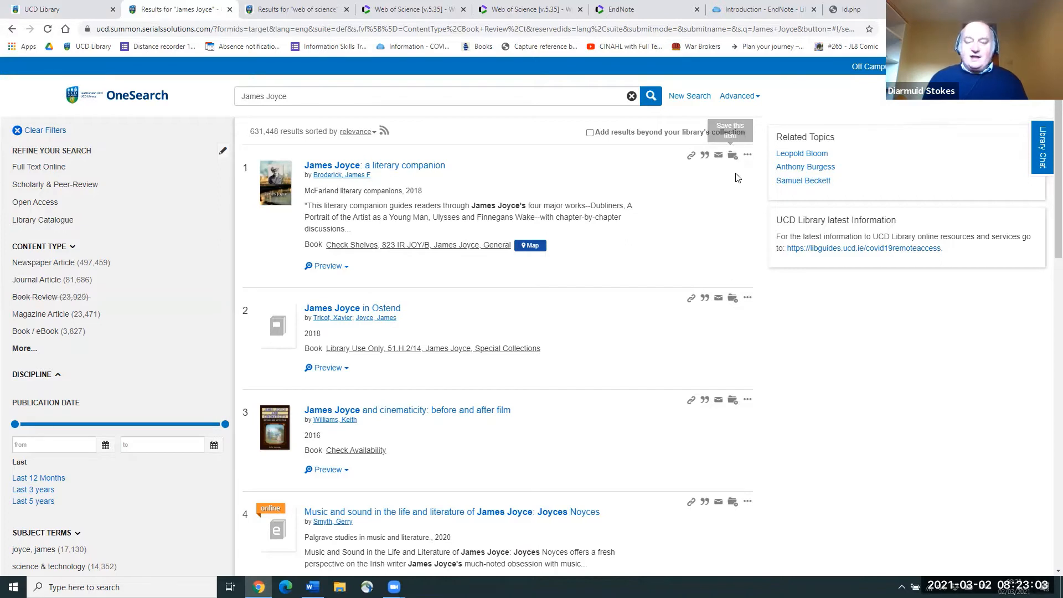
- Save the first three James Joyce book results to the OneSearch saved items folder
click(733, 157)
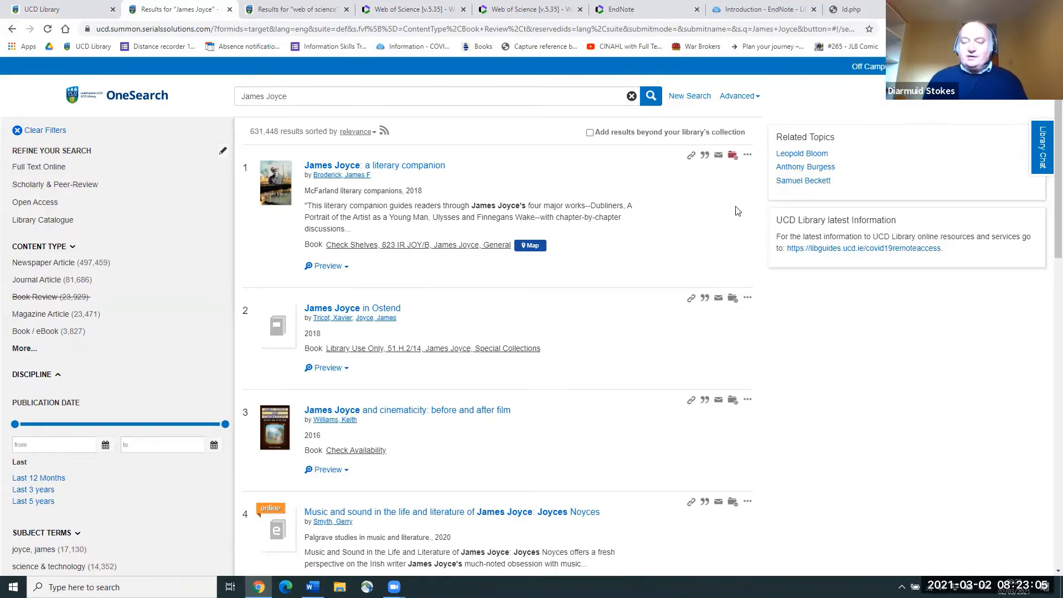
click(734, 301)
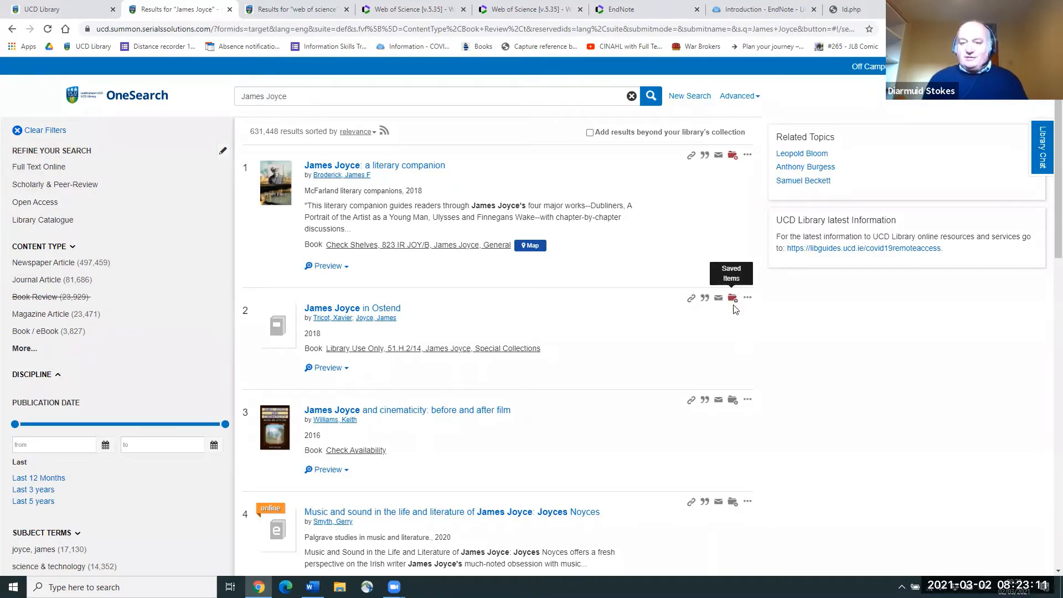
click(733, 402)
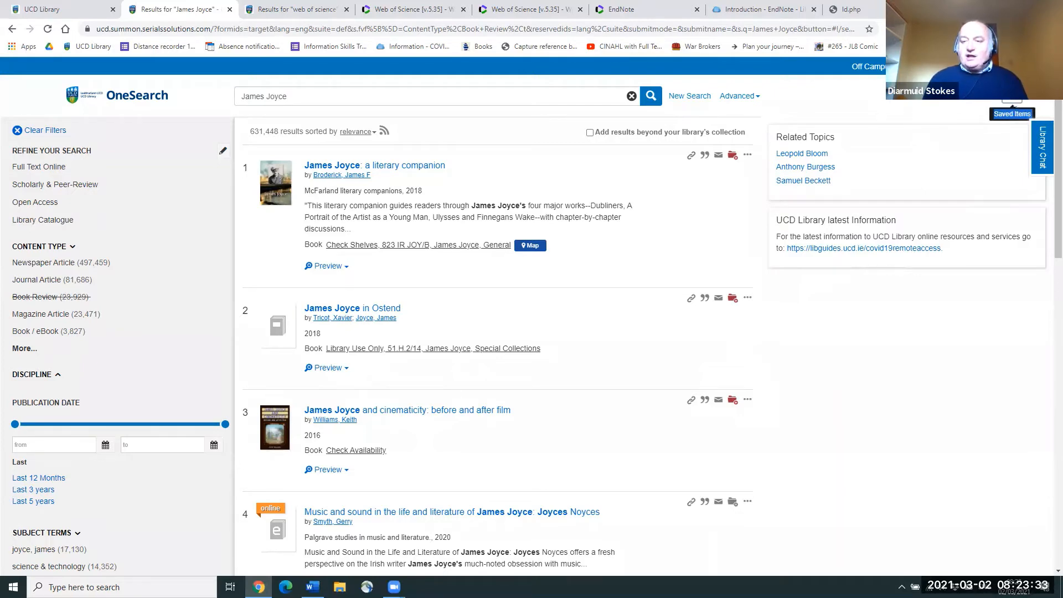
- Open the saved items folder and export its three books in EndNote format
click(1012, 99)
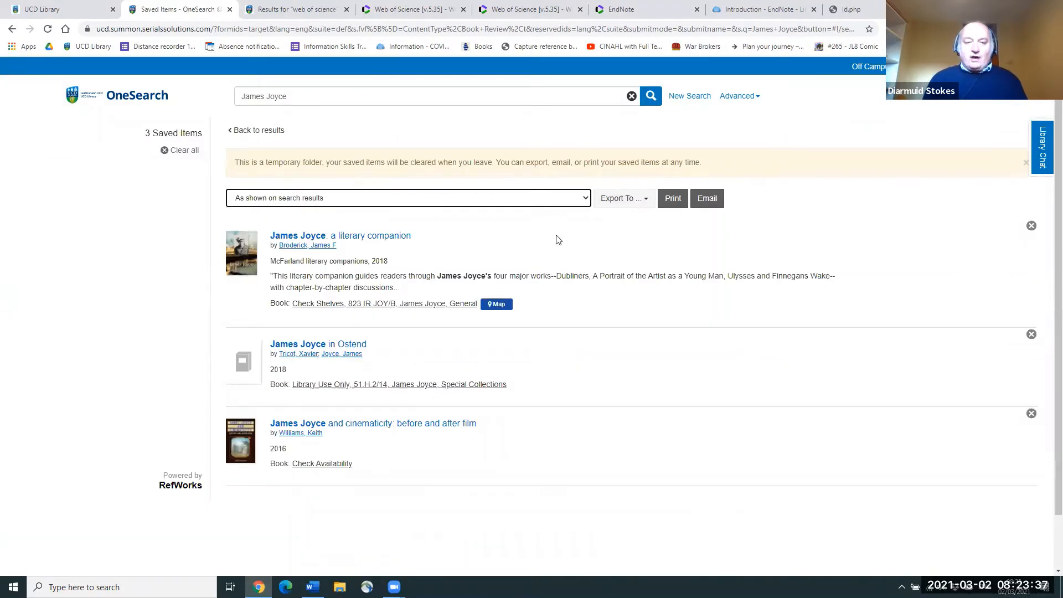
click(646, 204)
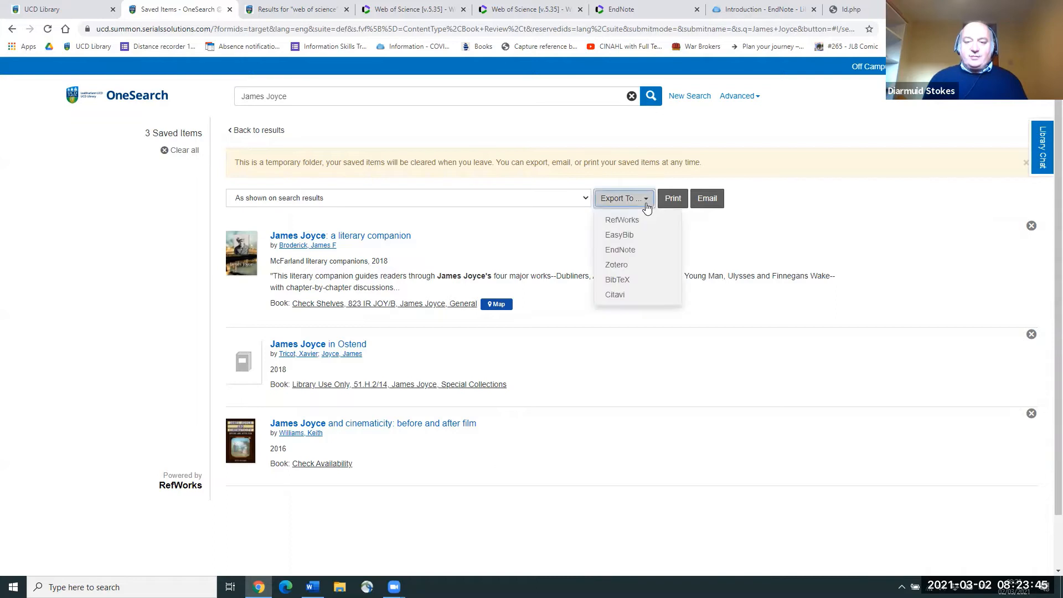
click(637, 254)
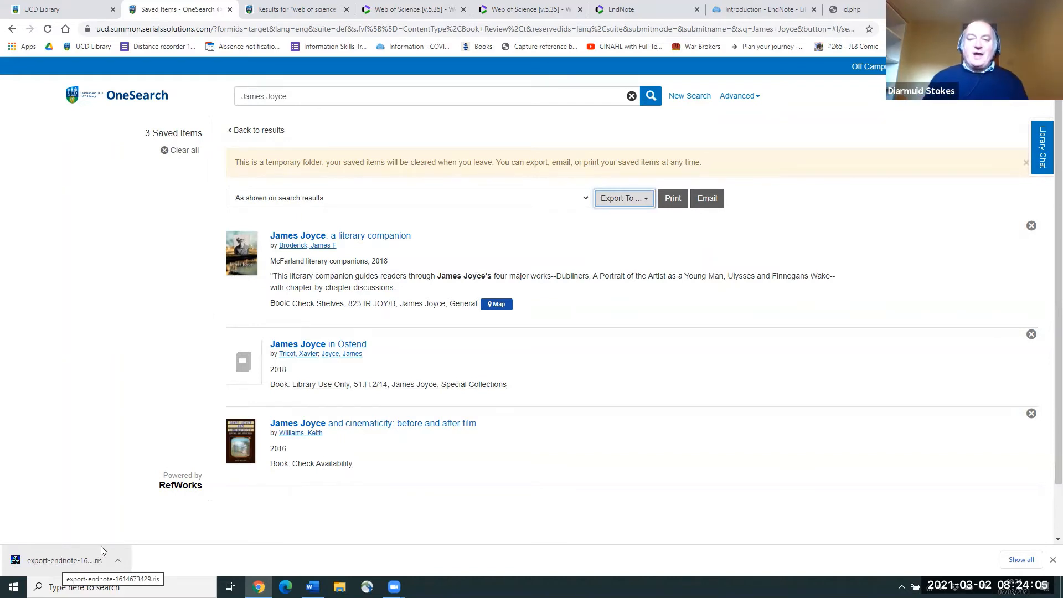
- Switch to EndNote and load the downloaded export-endnote-1614673429.ris as the file for a reference import
click(622, 11)
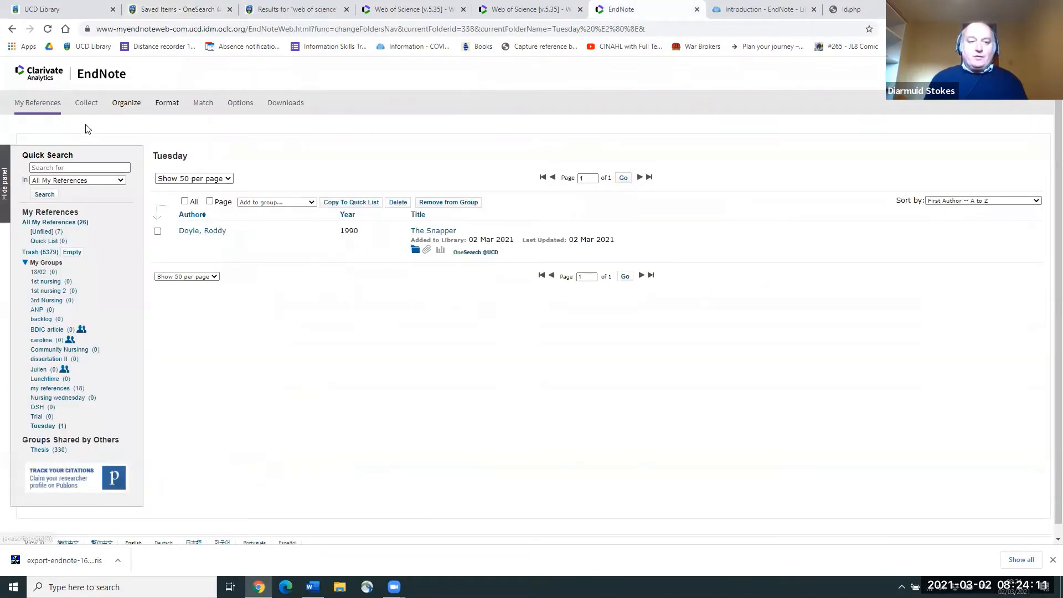
click(87, 103)
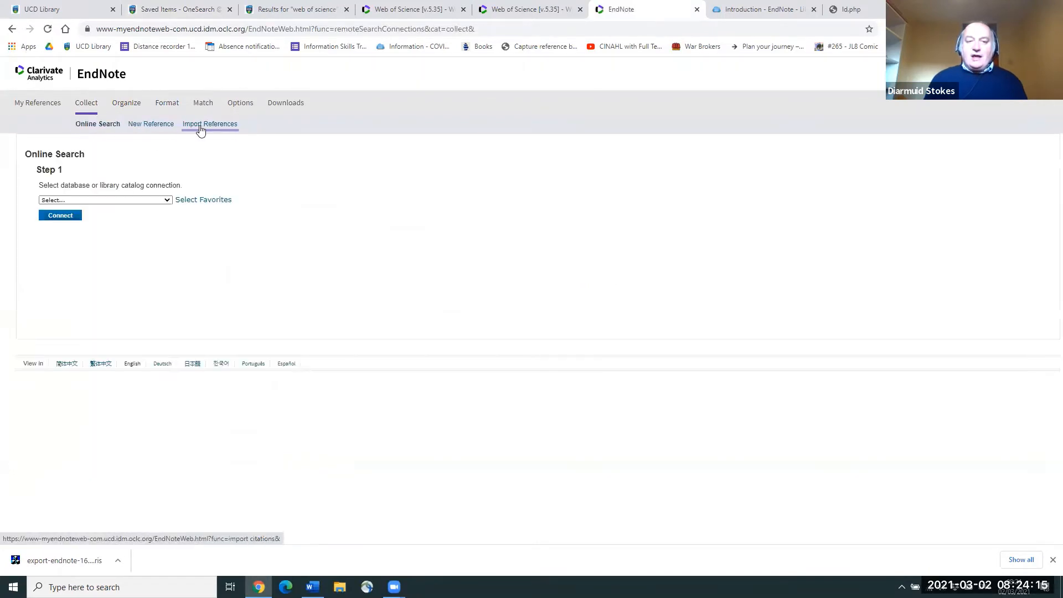
click(200, 130)
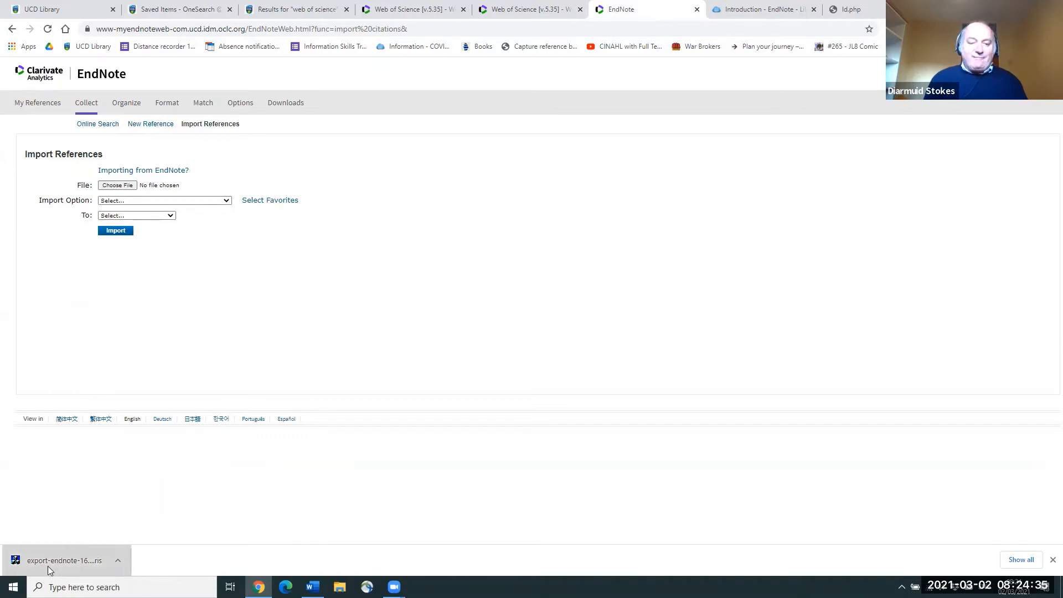
drag(48, 566, 127, 189)
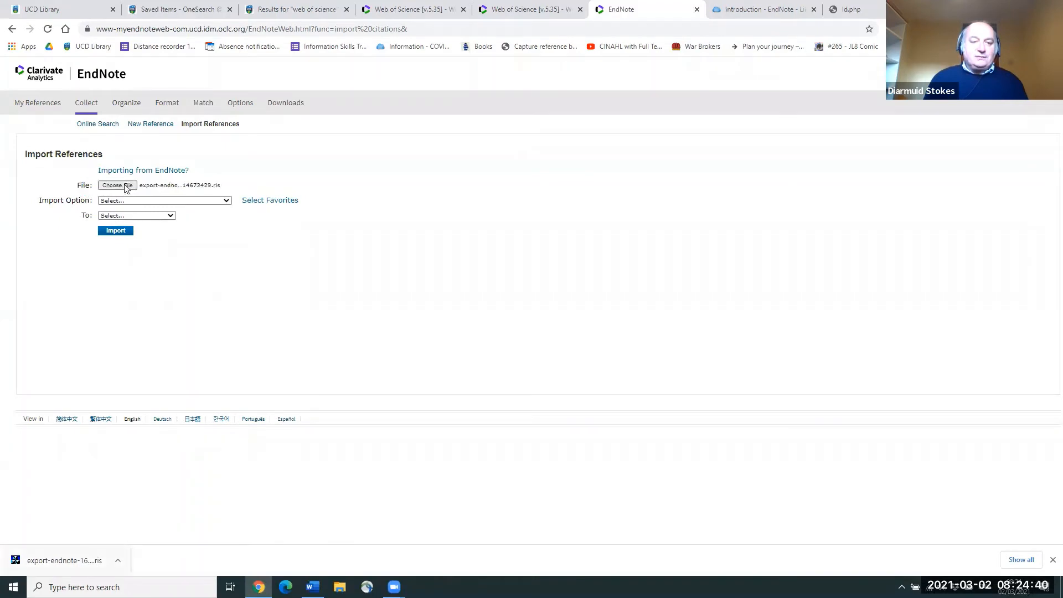
- Set the import option for the file to ProQuest
click(161, 201)
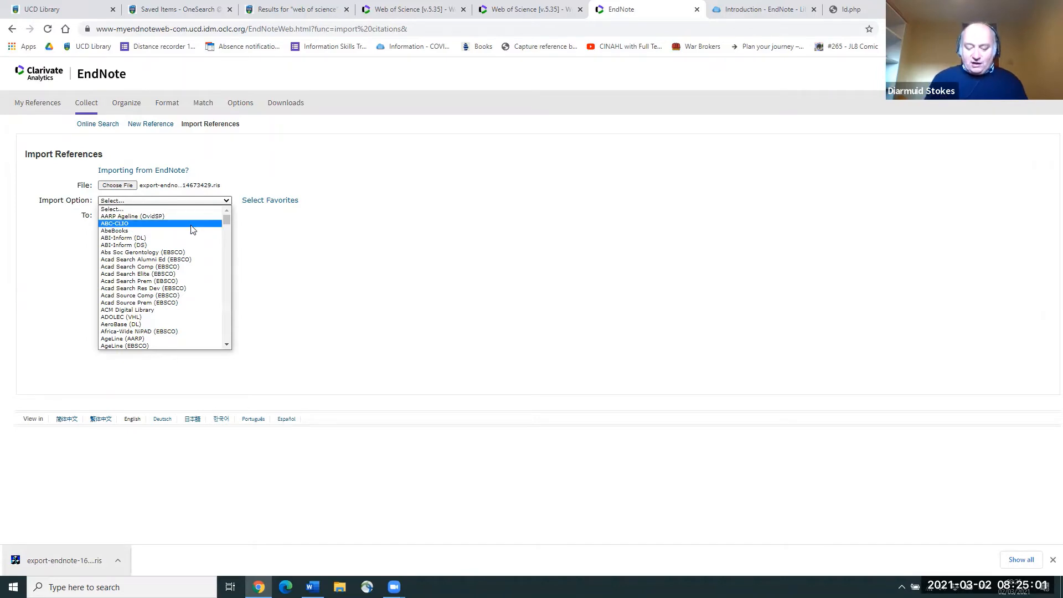
key(p)
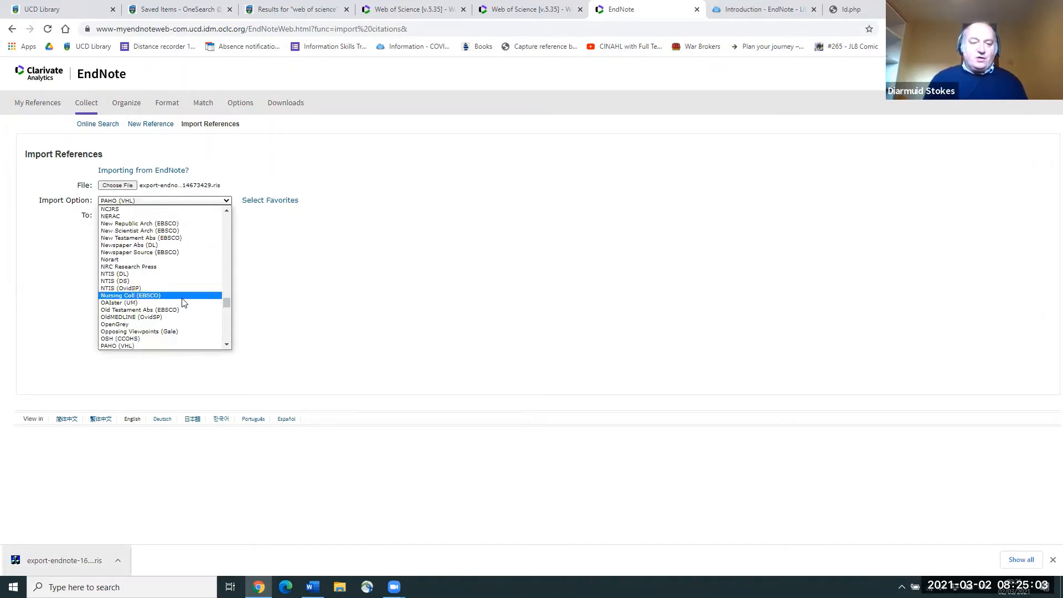
scroll(199, 346, down, 1)
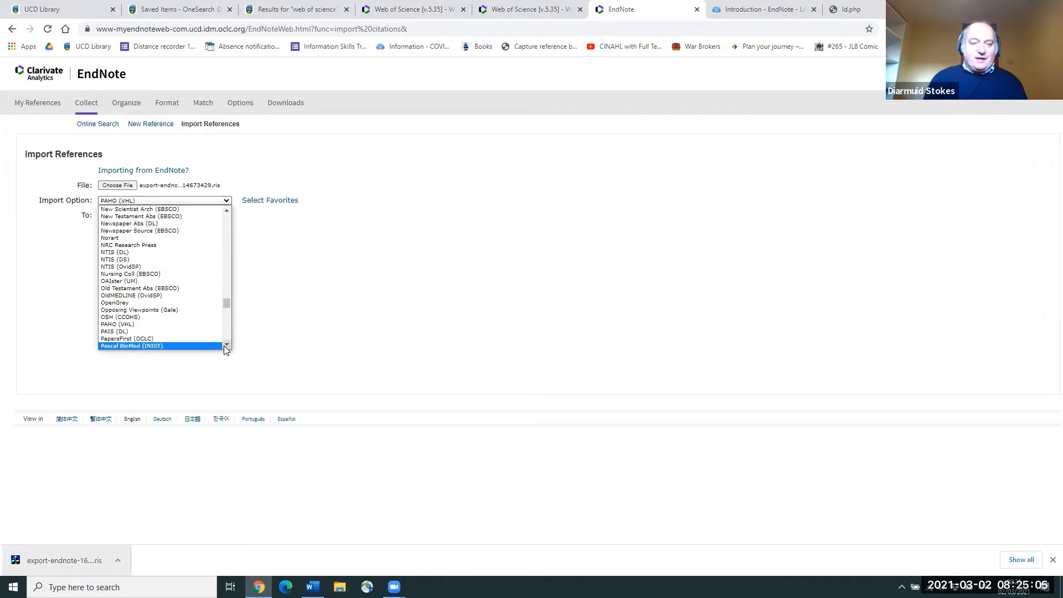
scroll(224, 346, down, 5)
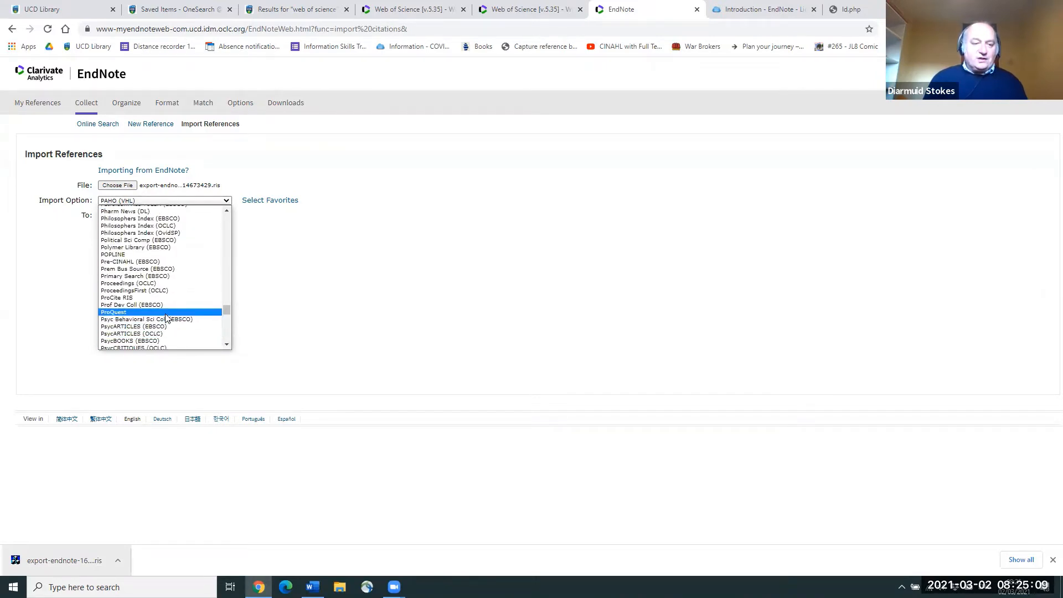
click(166, 313)
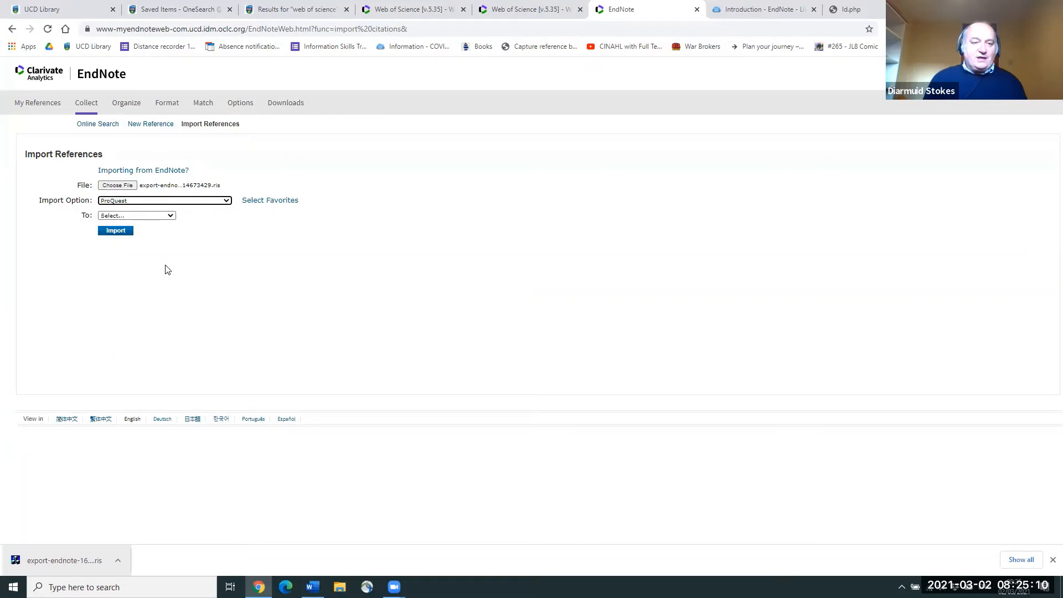
- Choose [Unfiled] as the destination and import the references
click(172, 217)
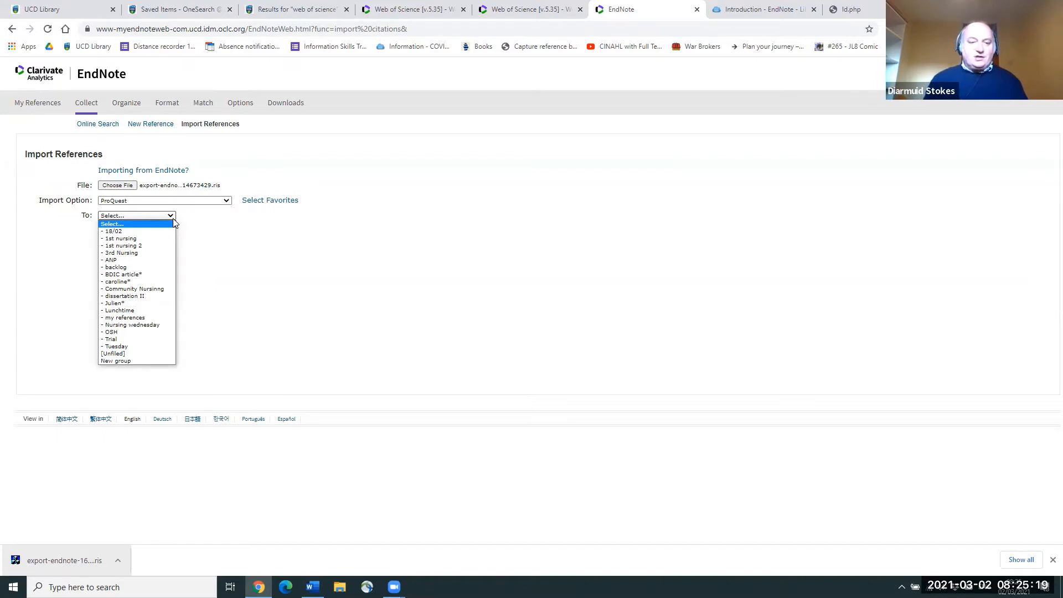
click(147, 354)
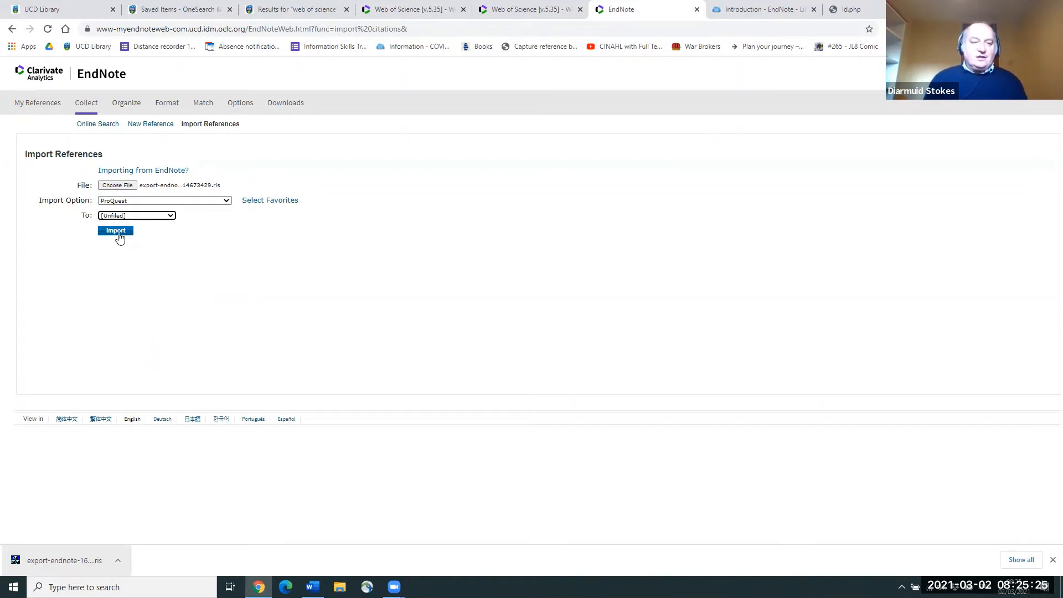
click(117, 232)
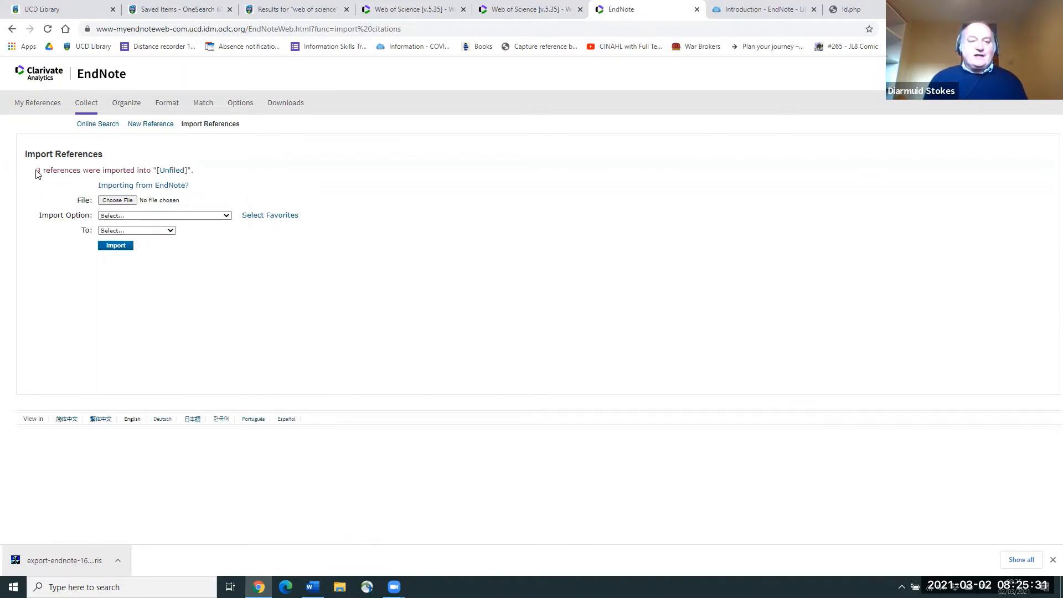
- Open "James Joyce: a literary companion" from the [Unfiled] references, check its editable Place Published field, and return to the list
click(175, 172)
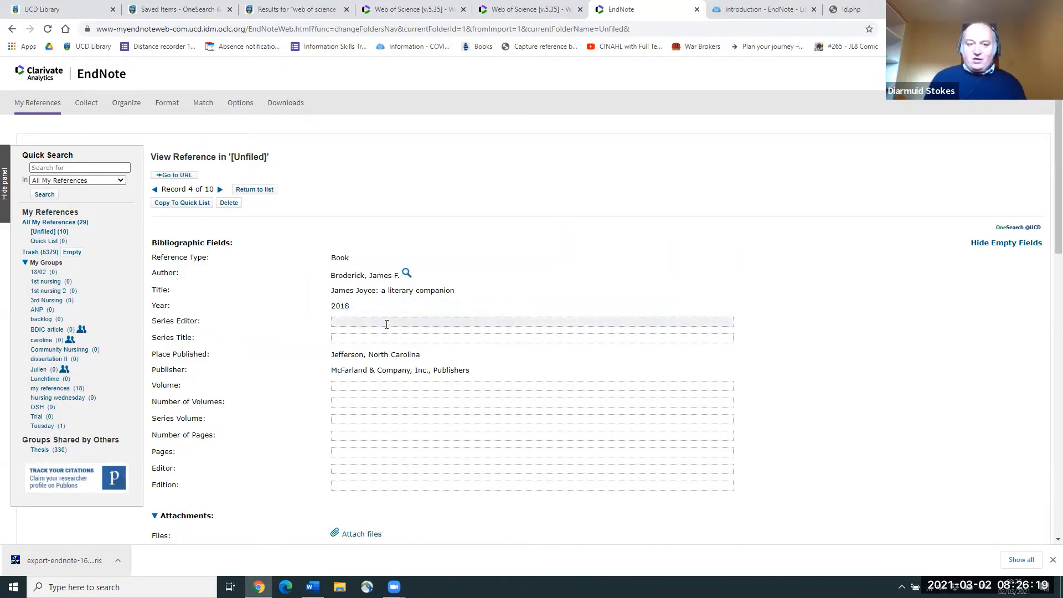
click(404, 359)
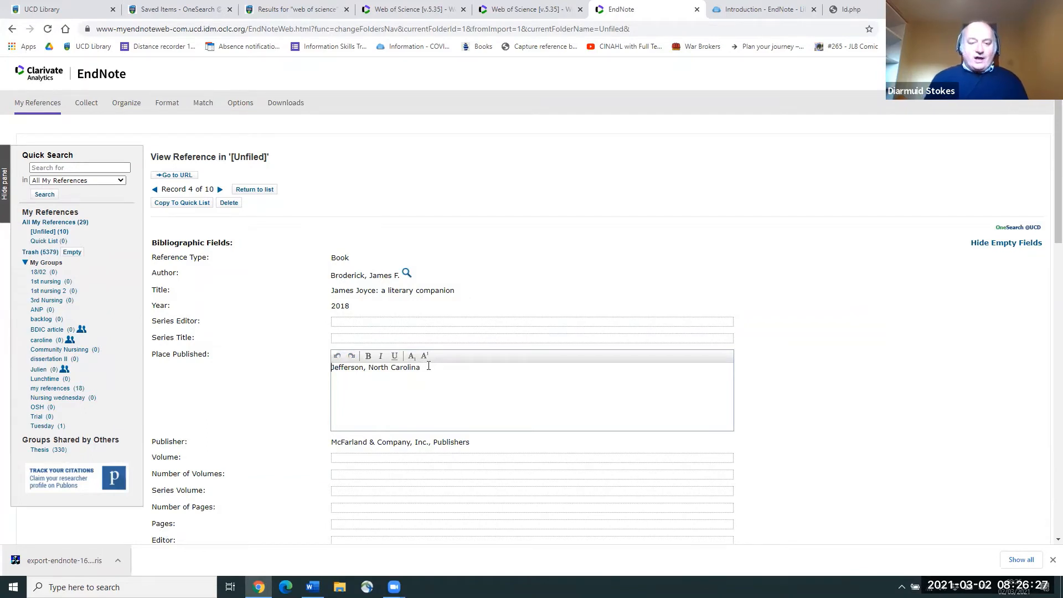
click(269, 192)
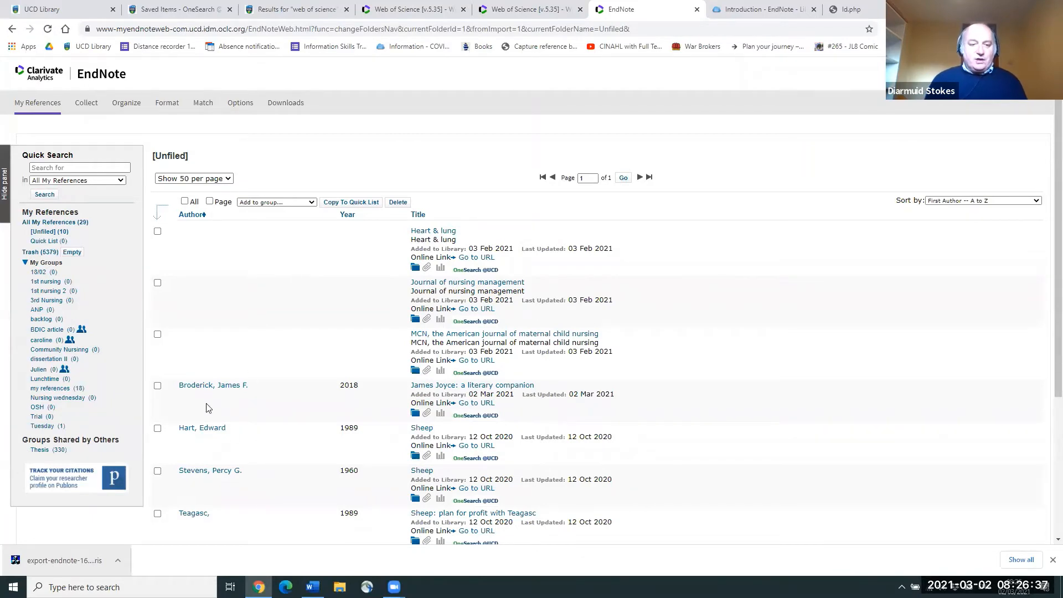
- Select all references in [Unfiled] and add them to the Tuesday group
click(158, 388)
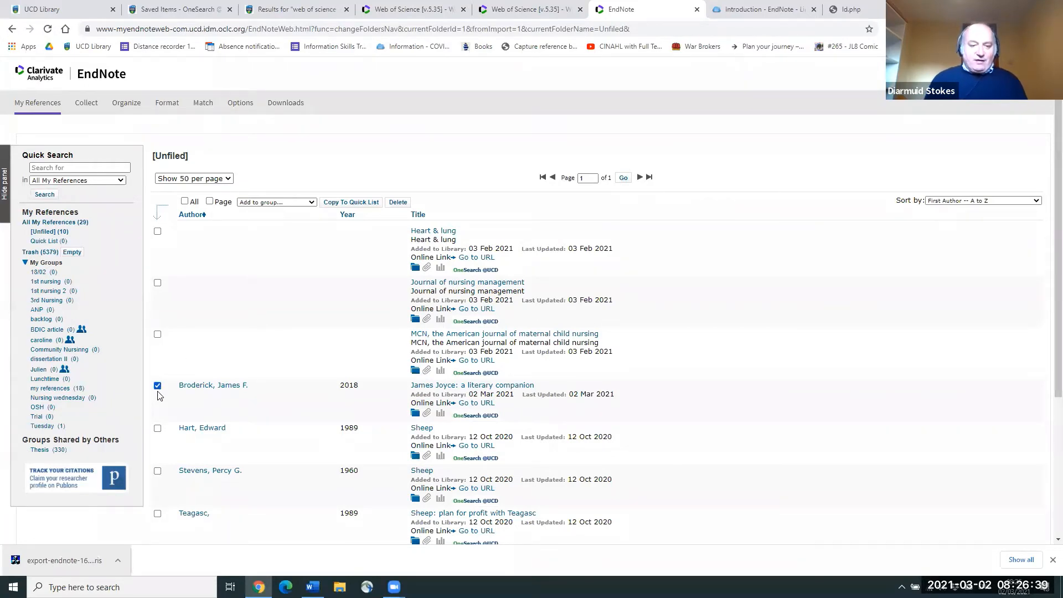
click(158, 428)
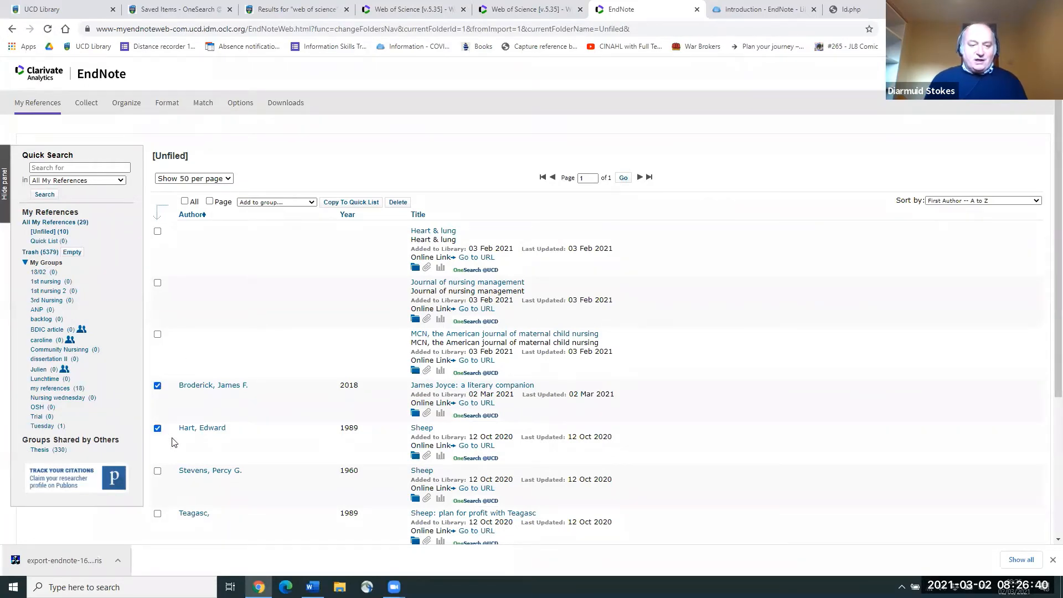
click(158, 471)
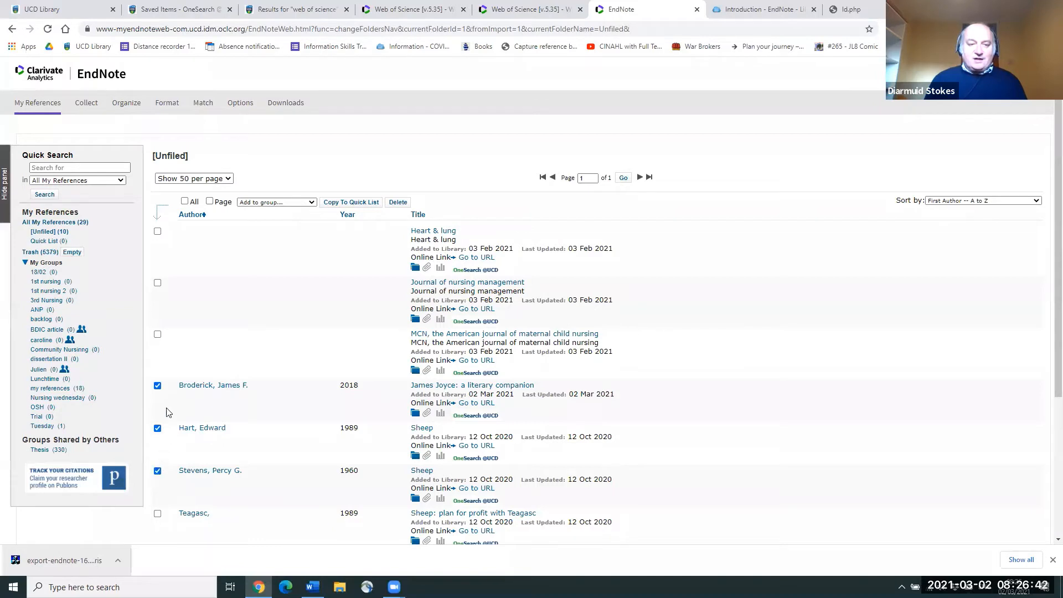
click(185, 202)
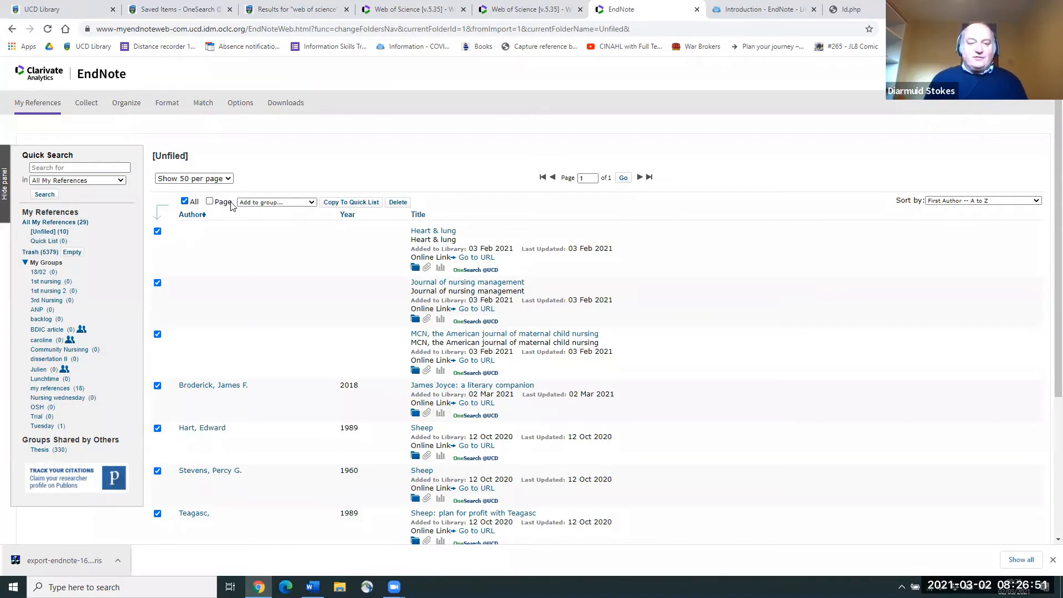
click(311, 203)
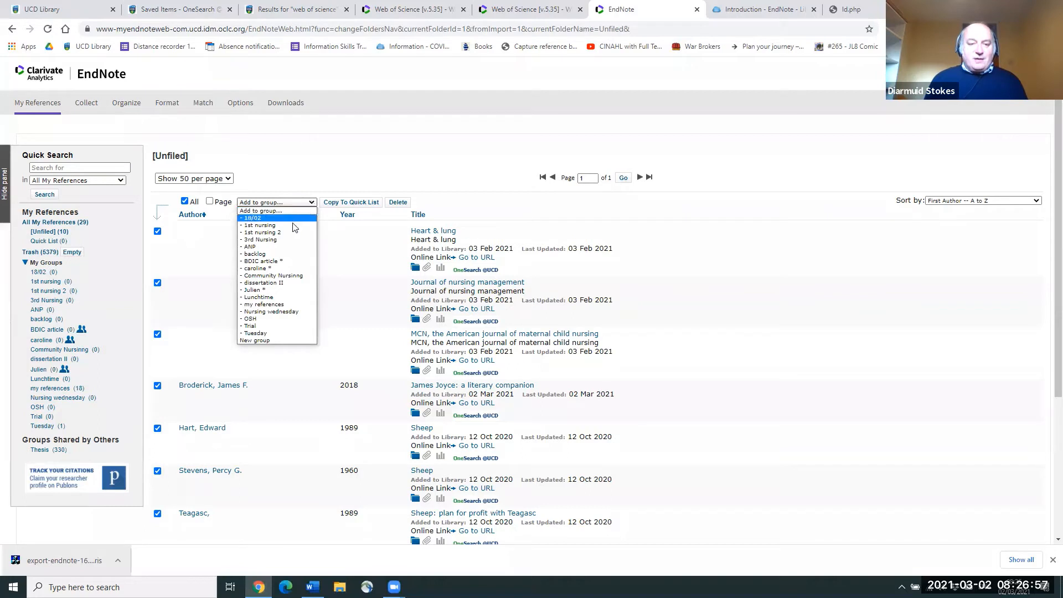
click(287, 334)
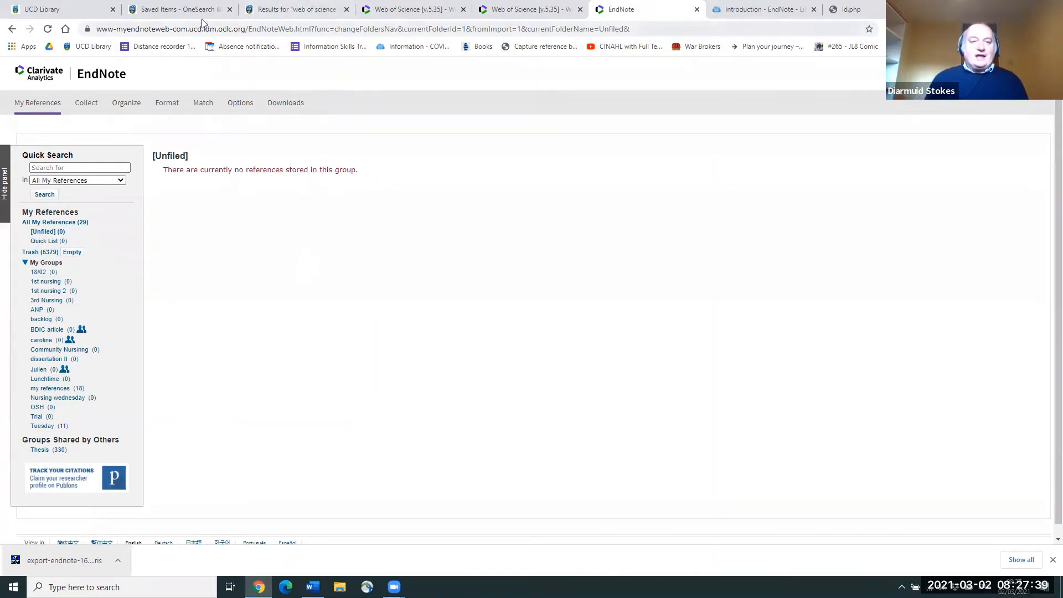
- Switch back to OneSearch, search for "sciencedirect", and open the ScienceDirect Journals database
click(173, 10)
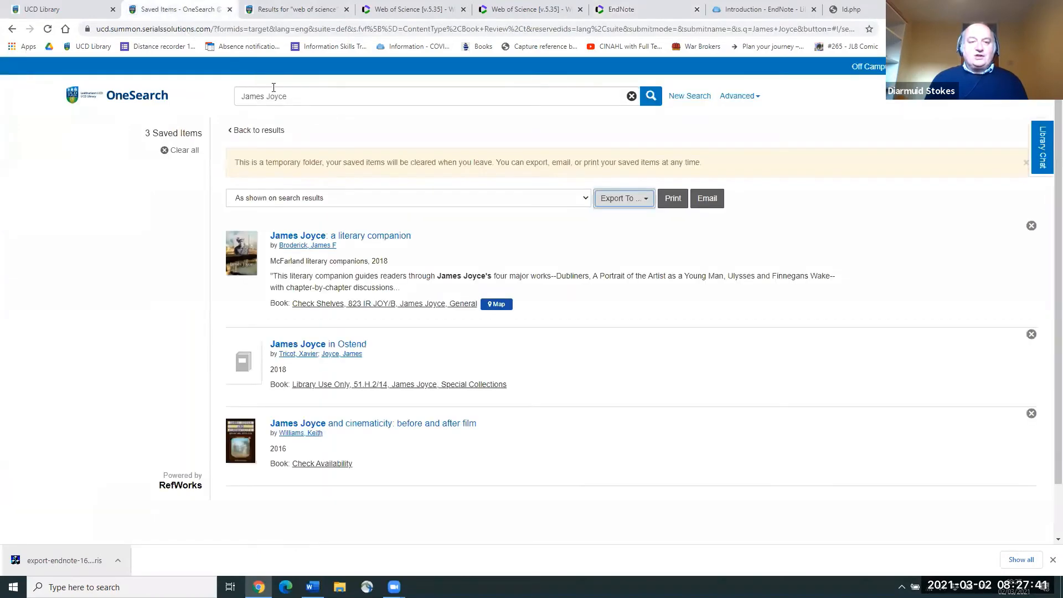
click(323, 97)
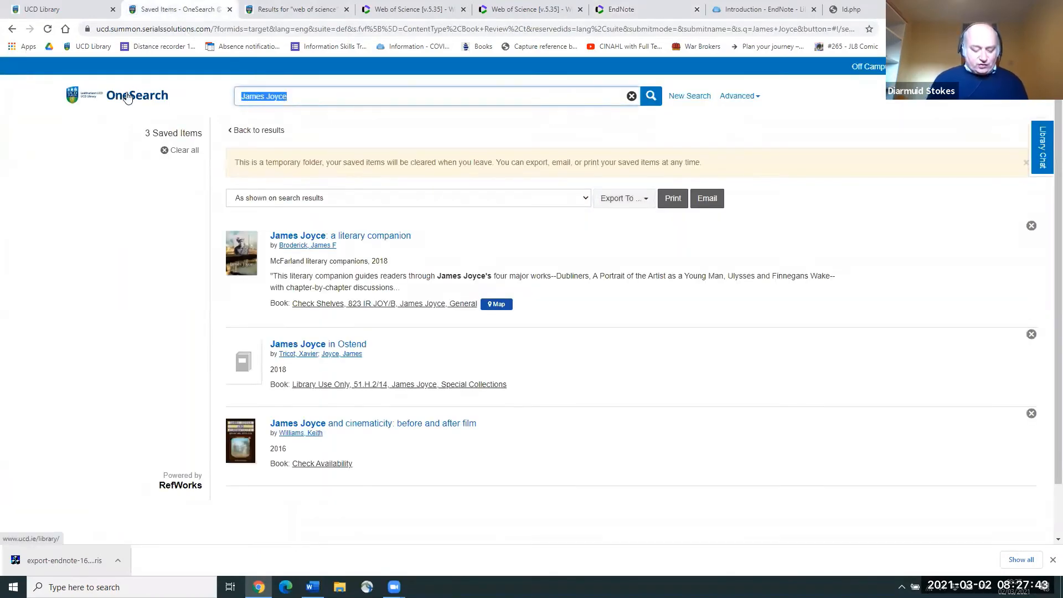
text(scienced)
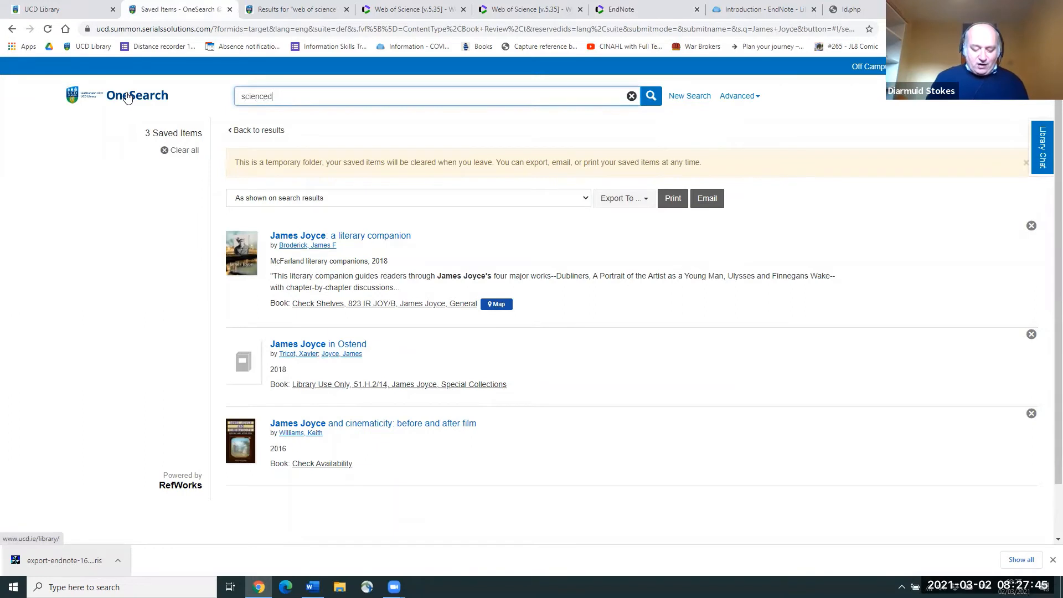
text(irect)
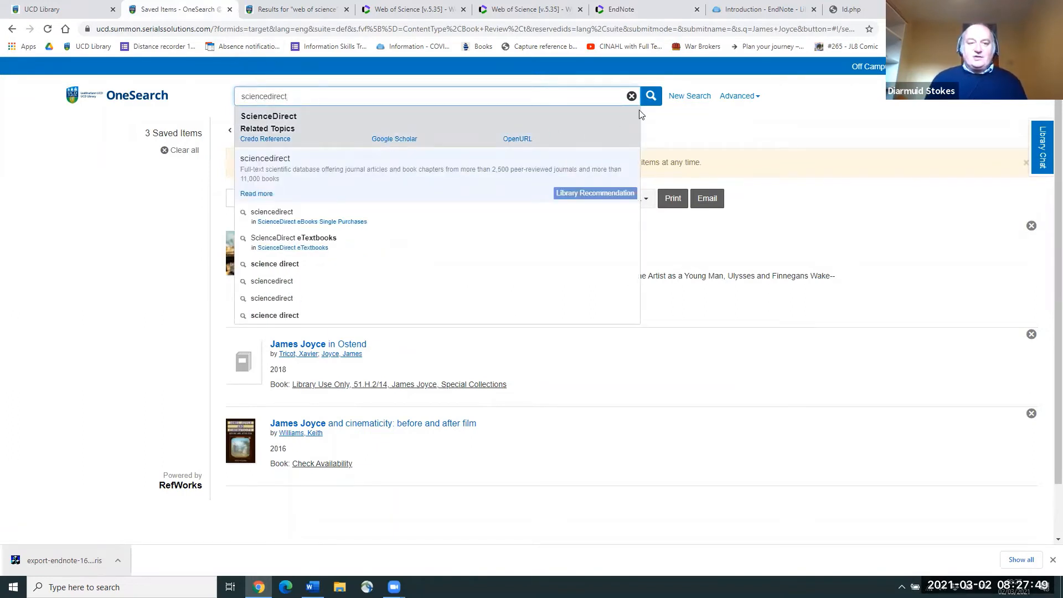
click(651, 98)
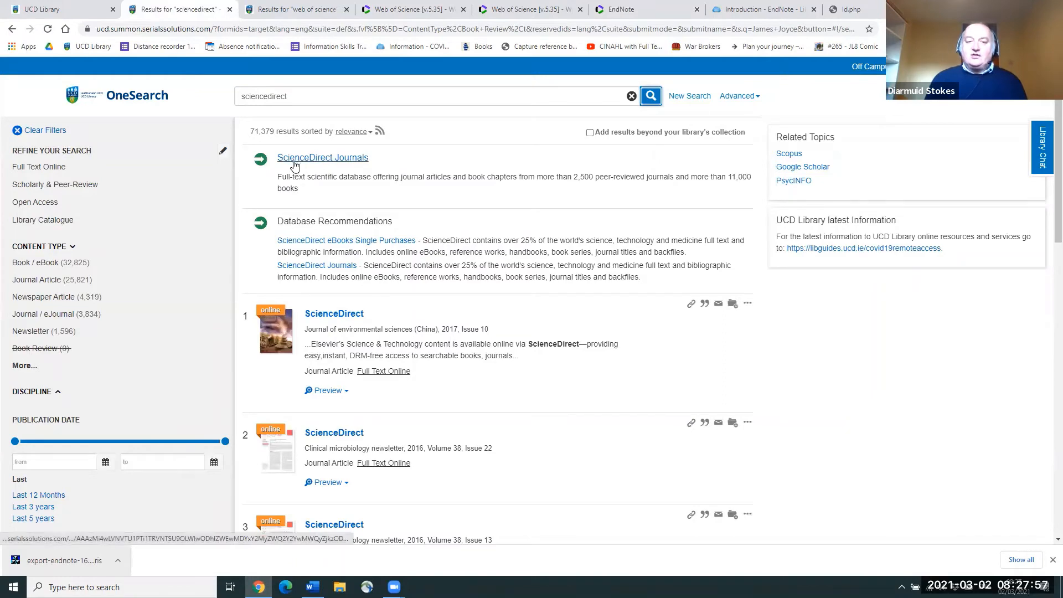
click(326, 160)
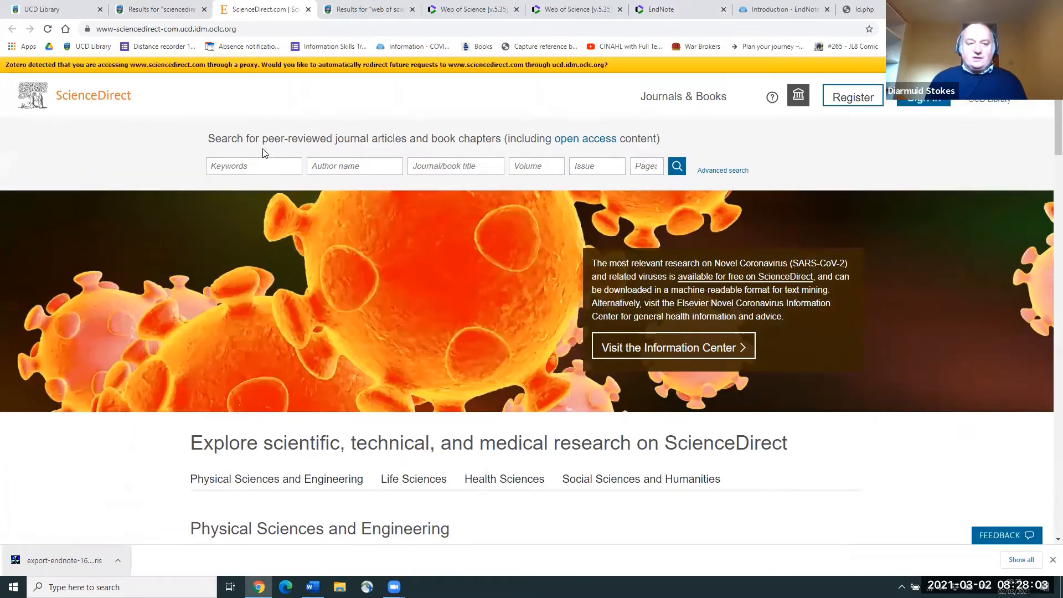
- Search ScienceDirect for the keywords "james Joyce"
click(262, 165)
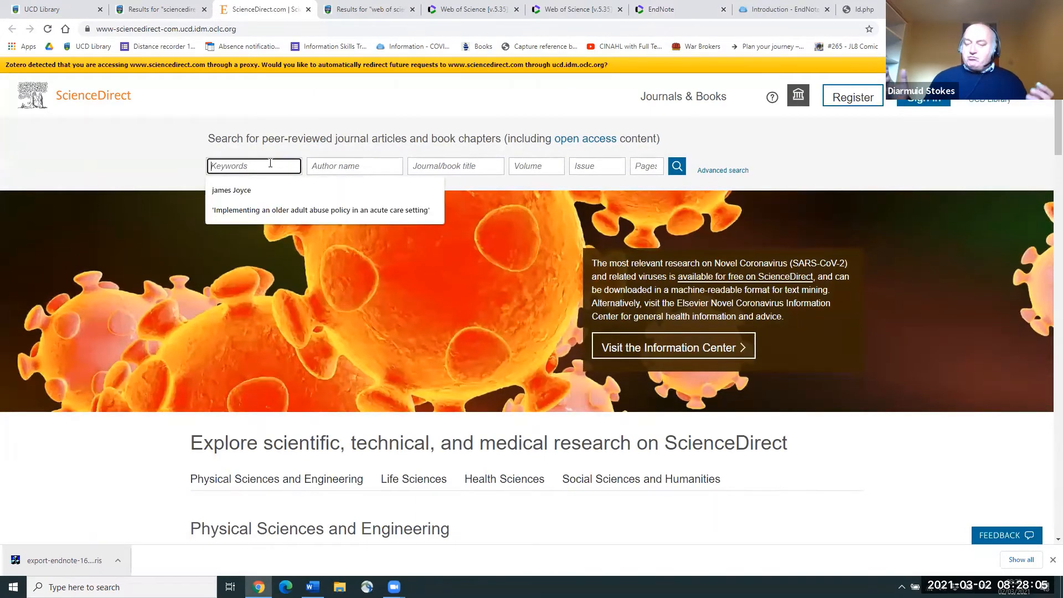
text(jame)
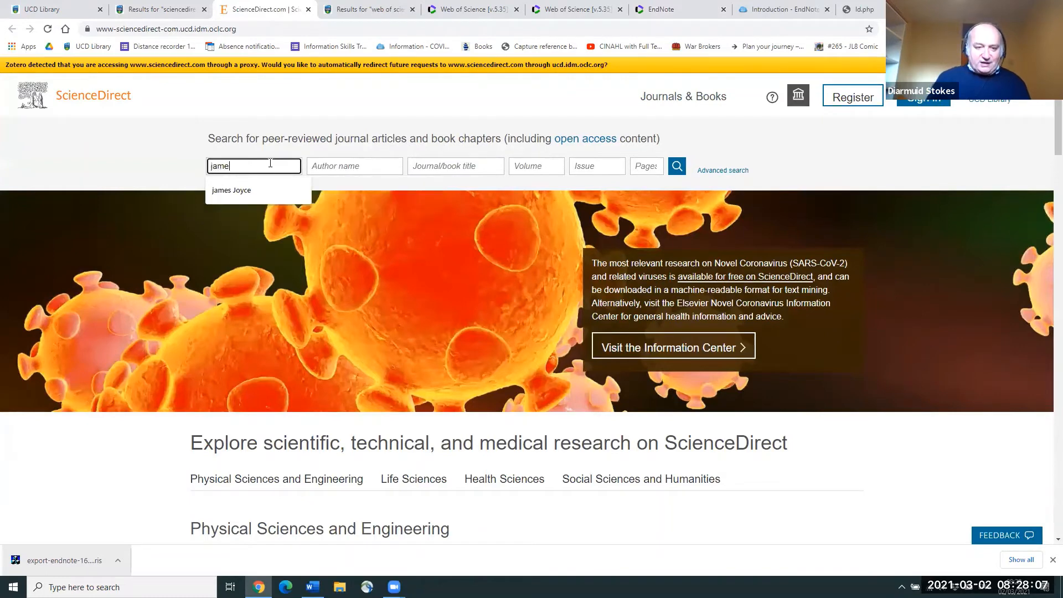
text(s Joyce)
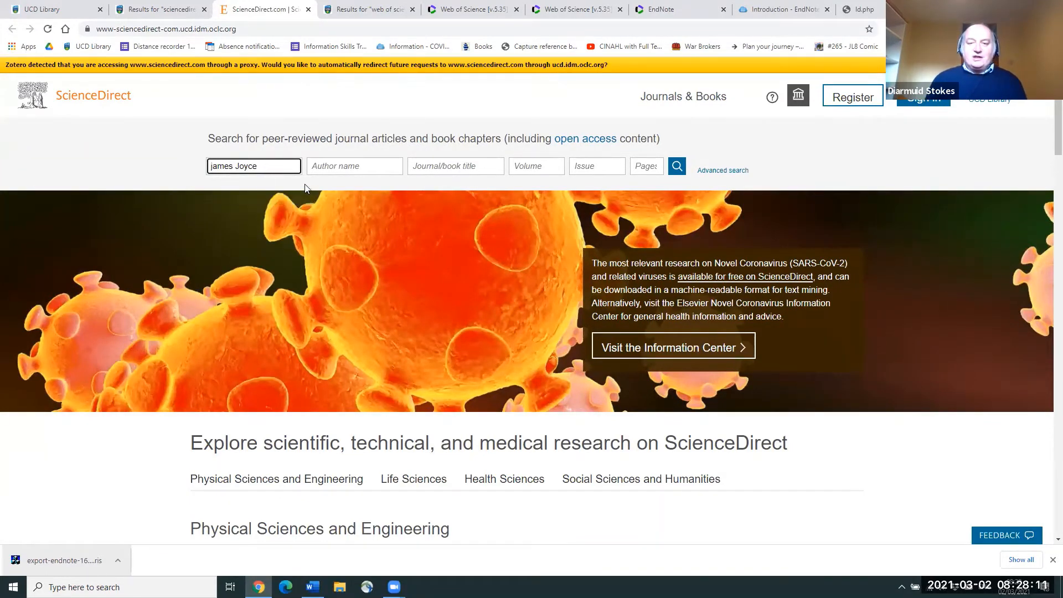
click(678, 166)
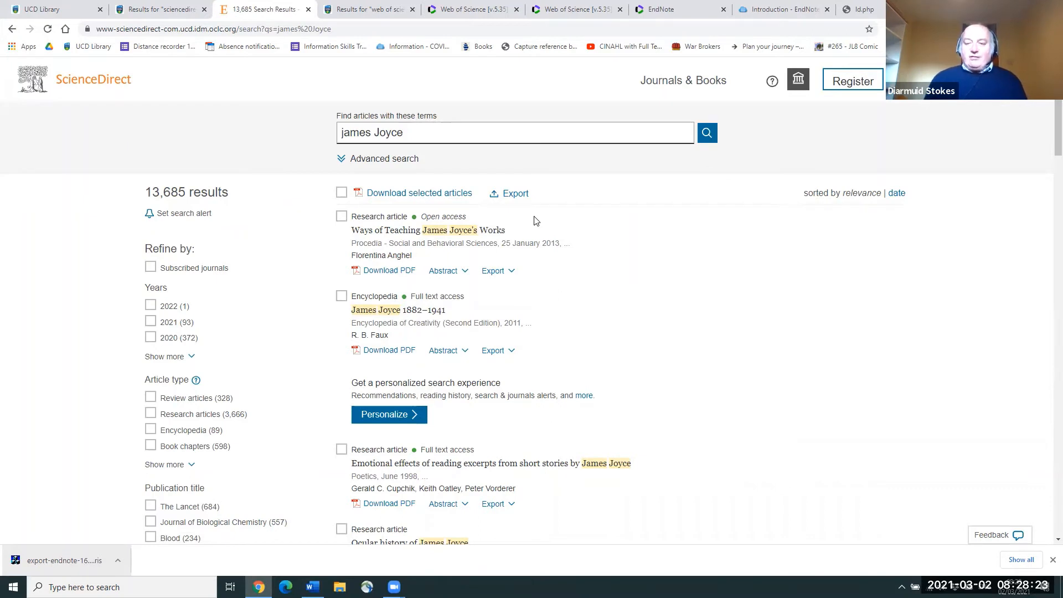
- Select the first four search results, through "Ocular history of James Joyce", and export their citations to RIS
click(341, 217)
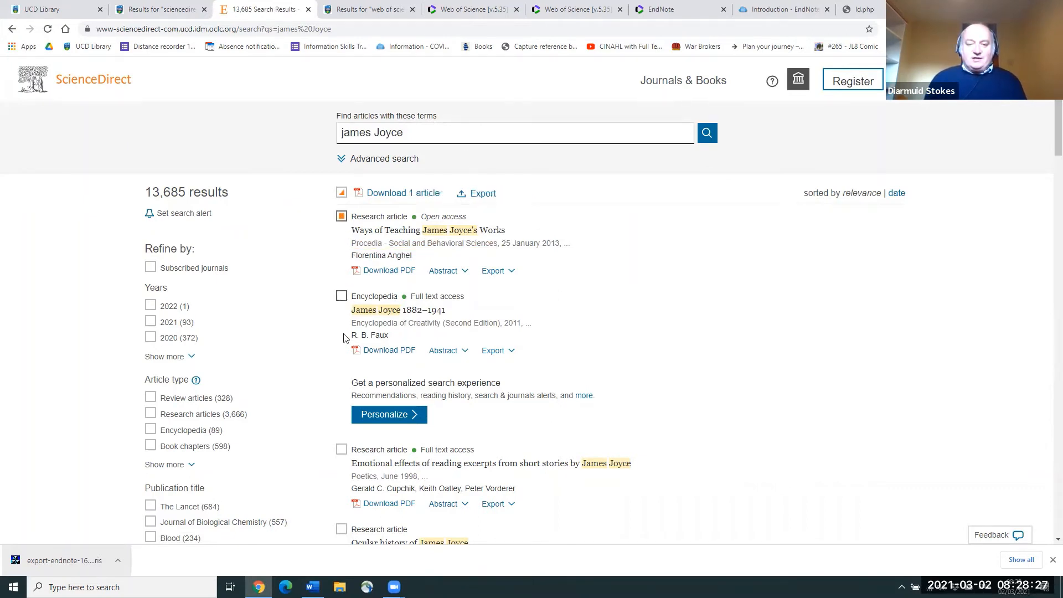
click(341, 297)
click(341, 449)
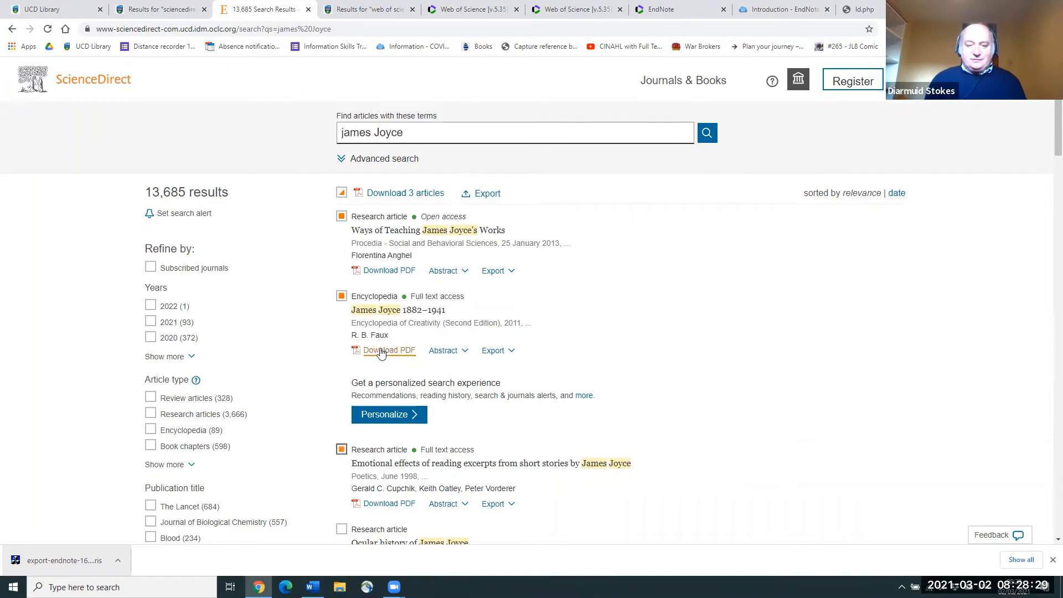
scroll(381, 353, down, 5)
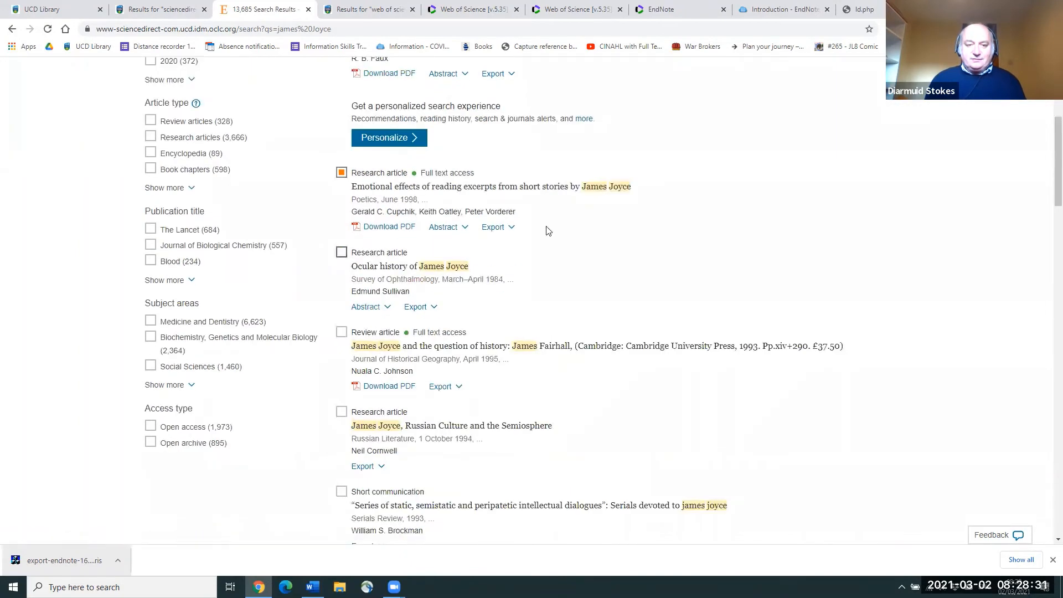
click(342, 252)
scroll(548, 233, up, 5)
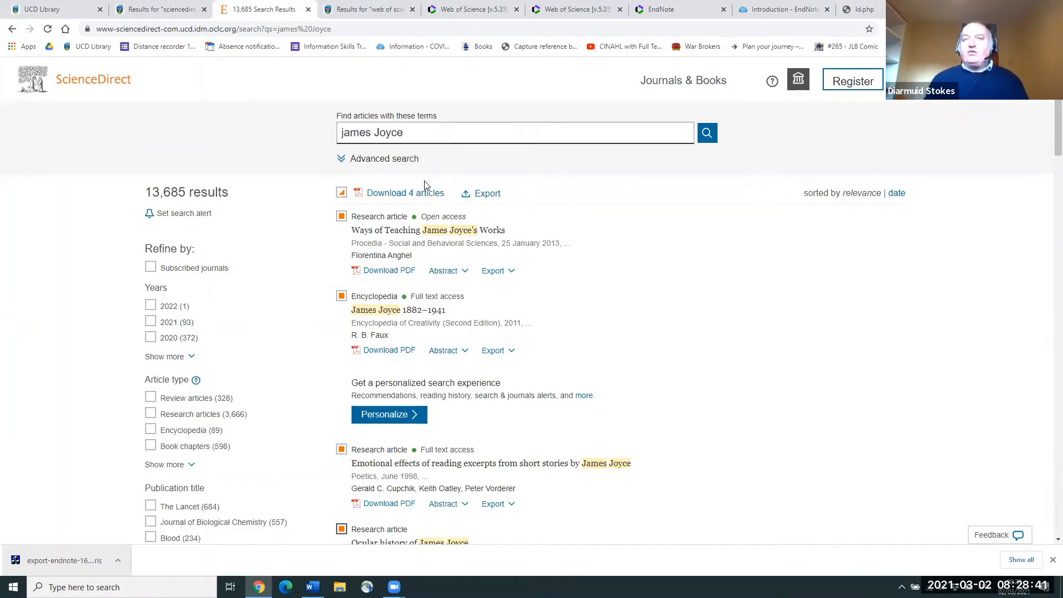
click(484, 196)
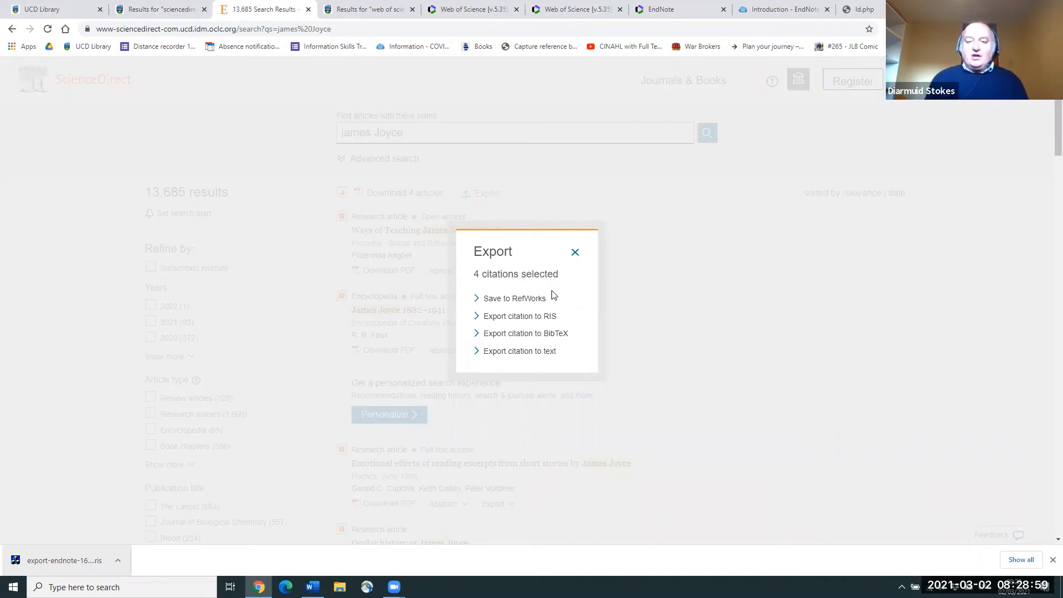
click(535, 322)
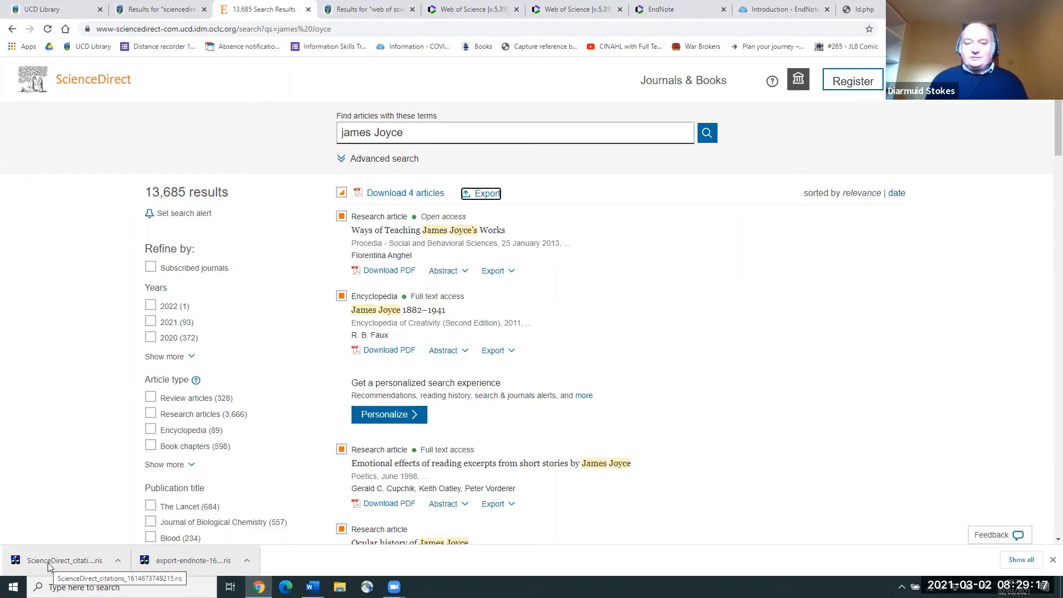
- Switch to EndNote, open the reference import form, and load the downloaded ScienceDirect citations RIS file
click(659, 11)
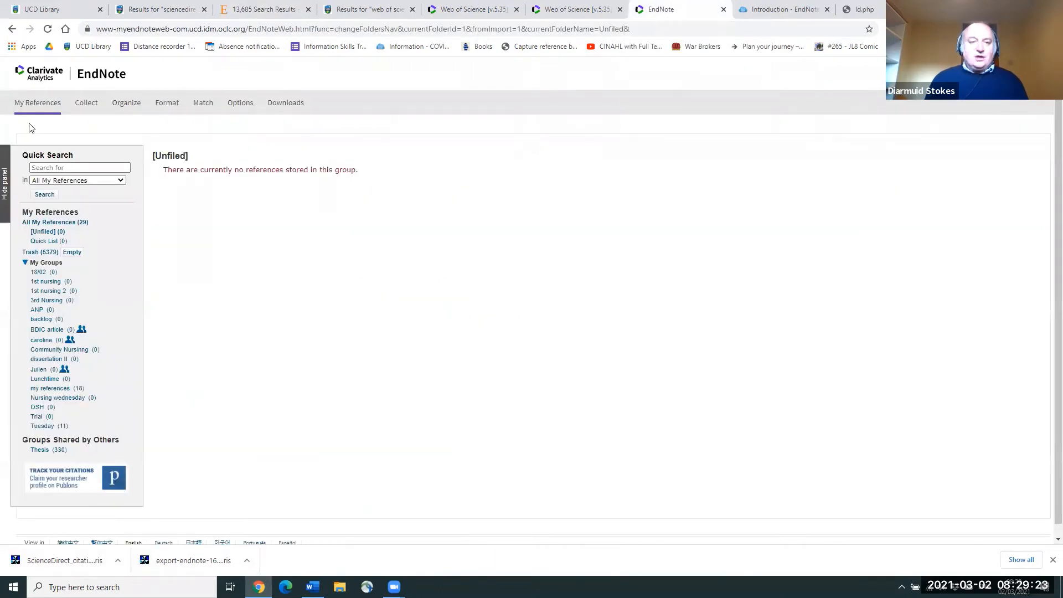
mouse_move(85, 105)
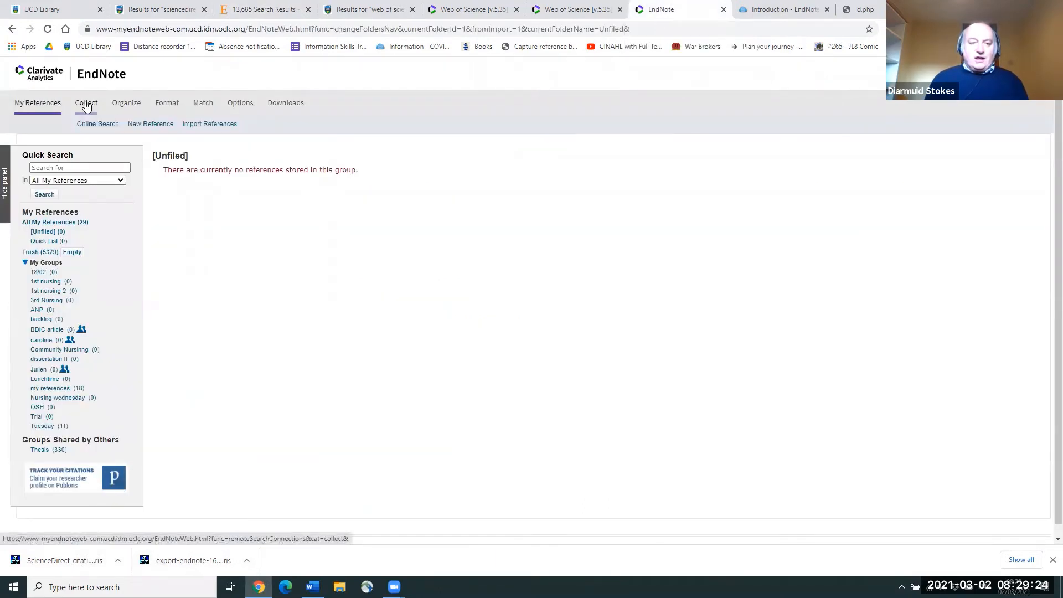
click(198, 125)
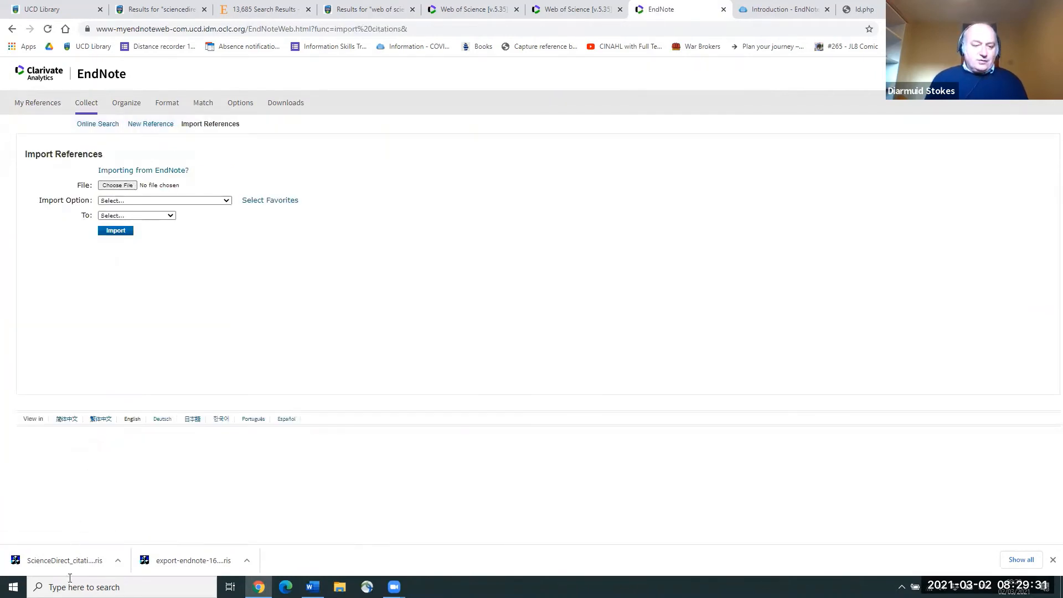
drag(64, 561, 126, 191)
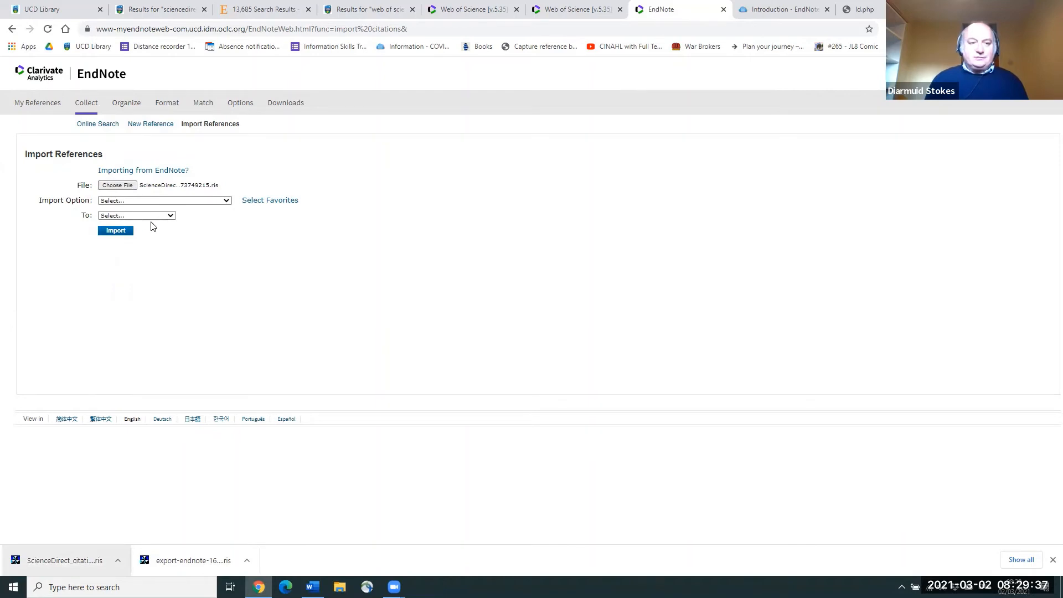
- Set the import option to ScienceDirect and the destination to [Unfiled], and import the references
click(153, 202)
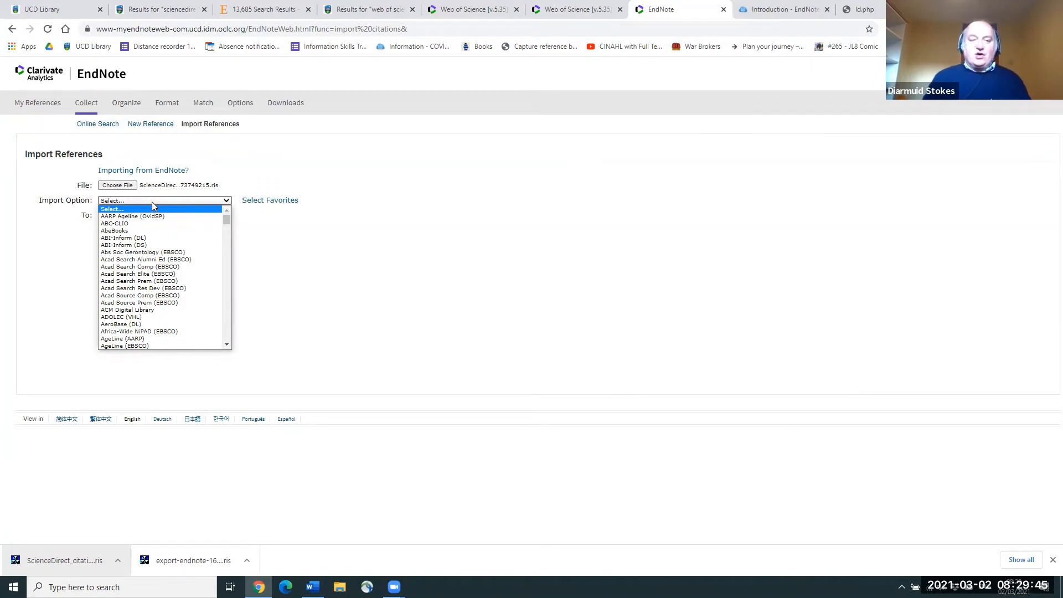
key(s)
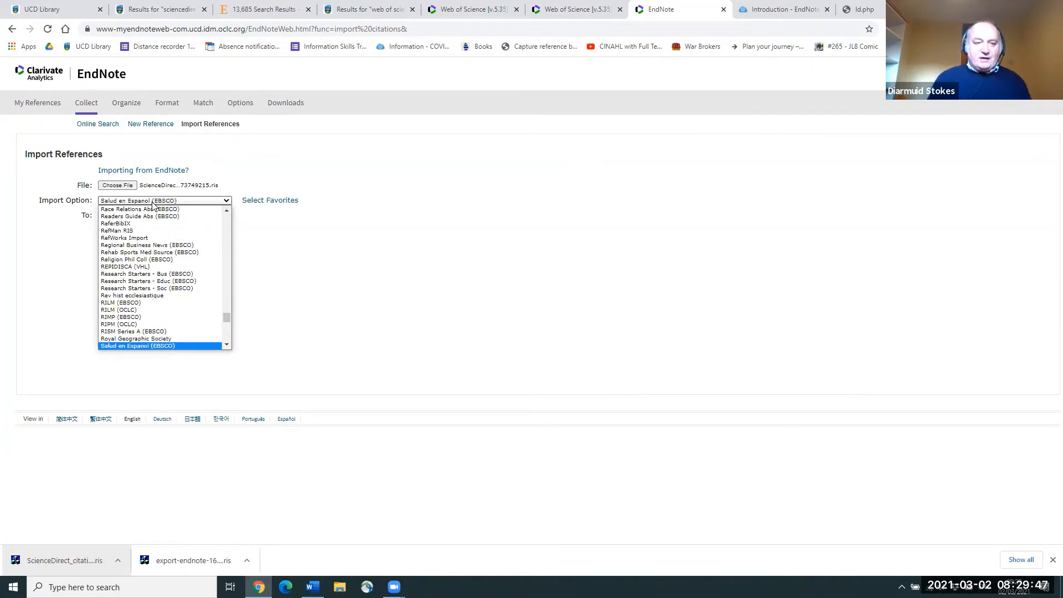
scroll(157, 261, down, 2)
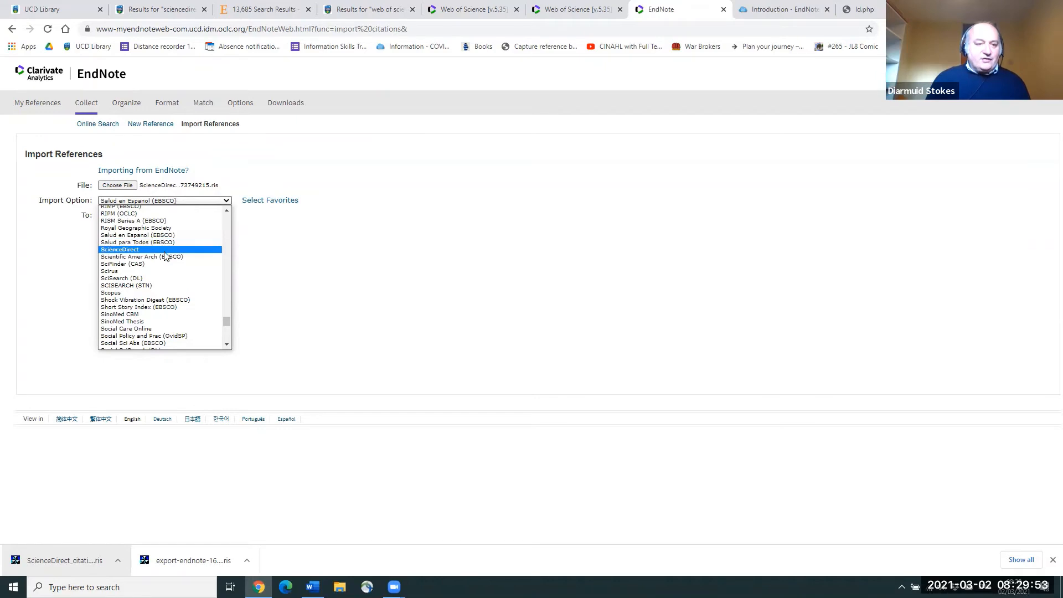
click(165, 250)
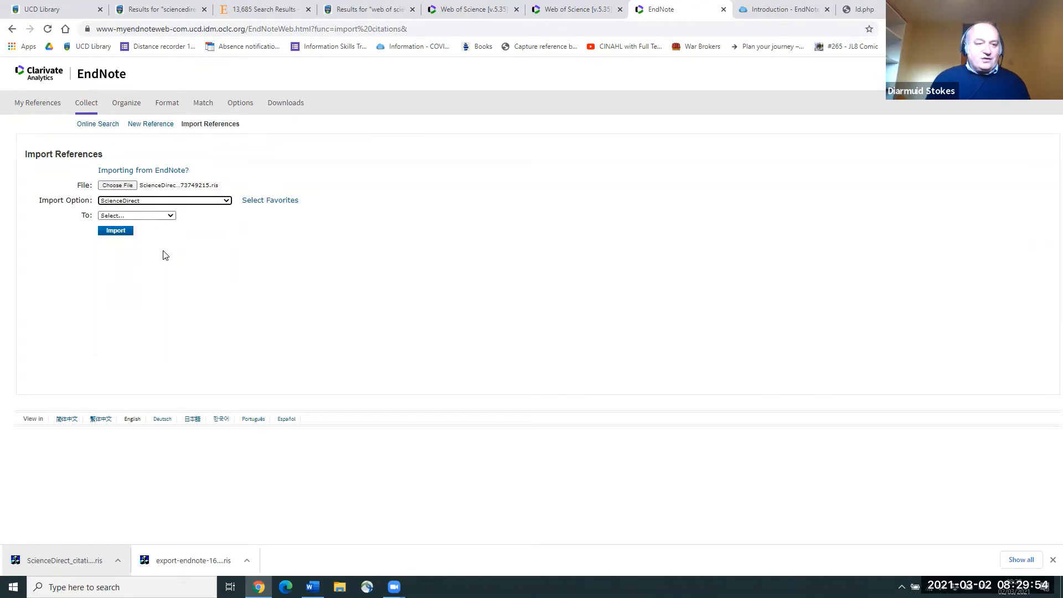
click(159, 216)
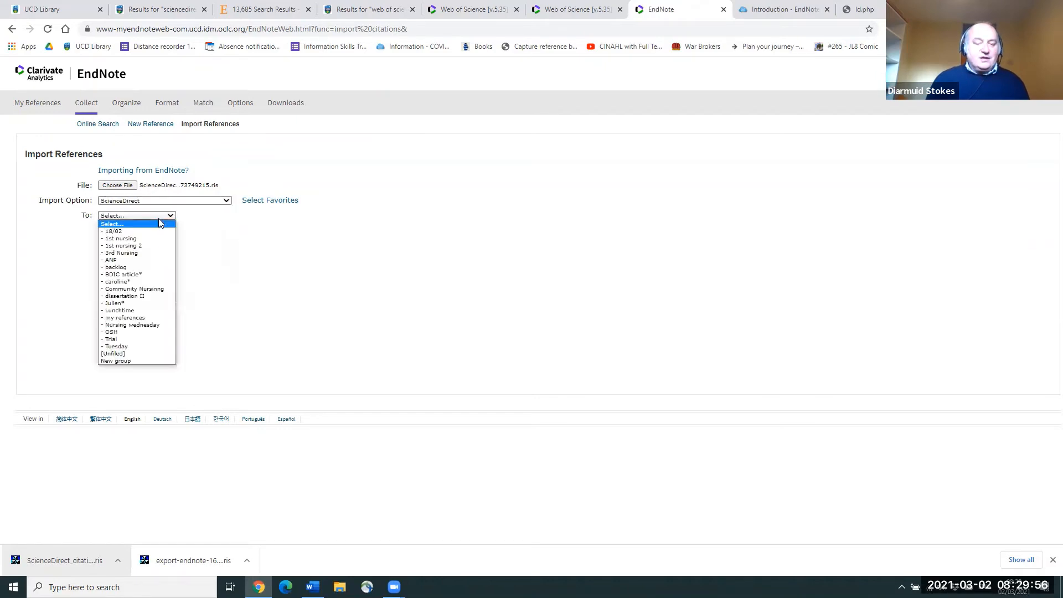
click(138, 356)
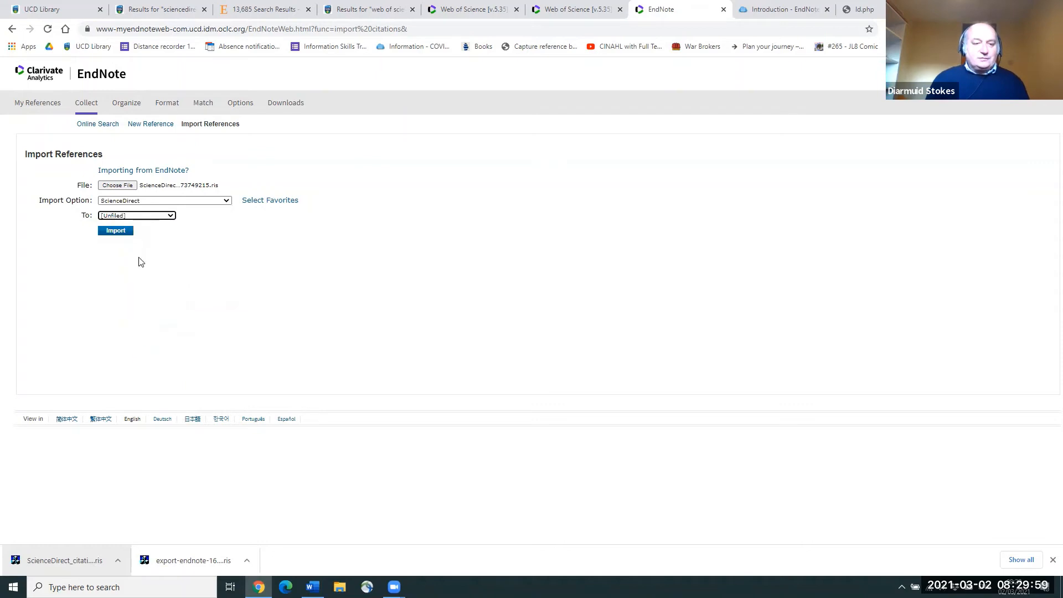
click(120, 236)
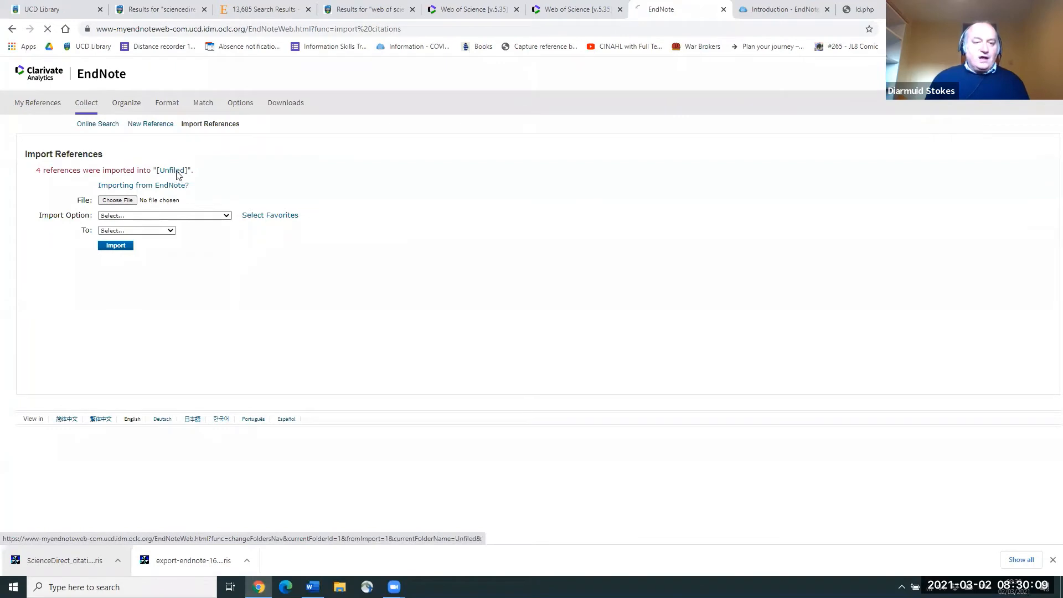
- View the full record of "Ways of Teaching James Joyce's Works" in the [Unfiled] references and return to the list
click(178, 172)
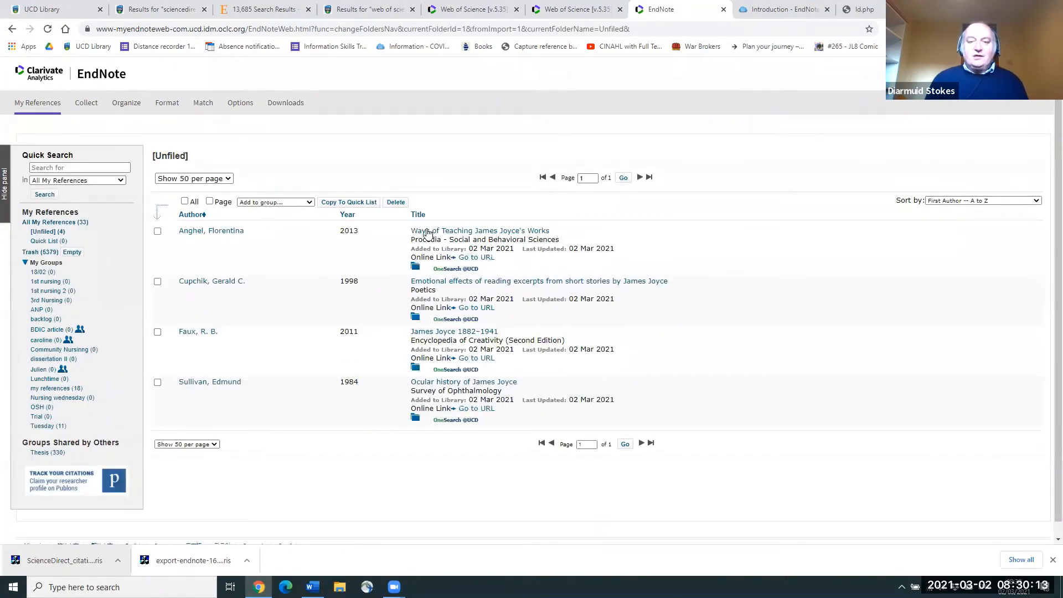
click(463, 232)
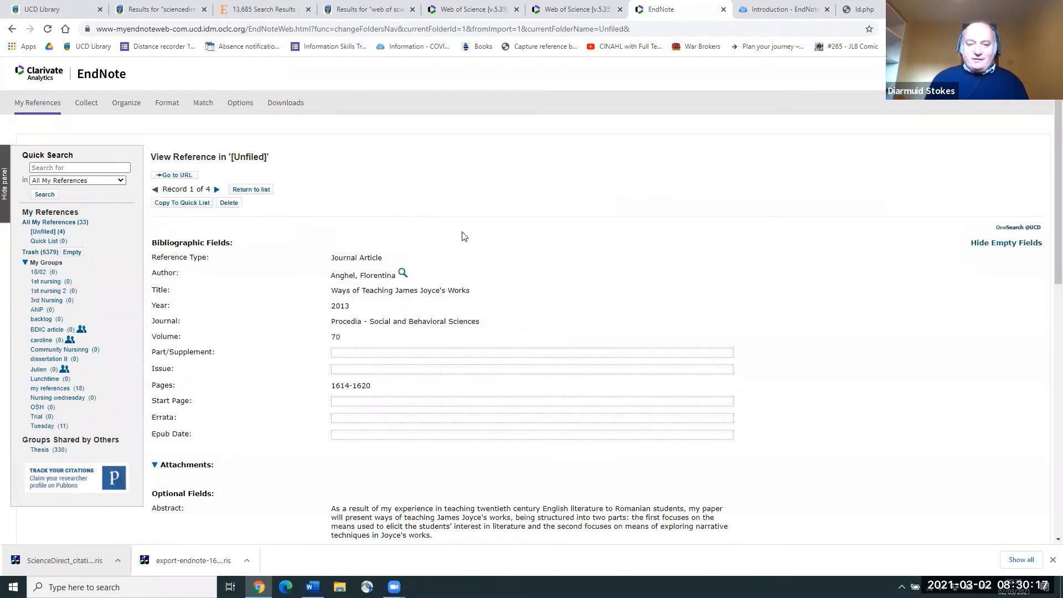
click(252, 189)
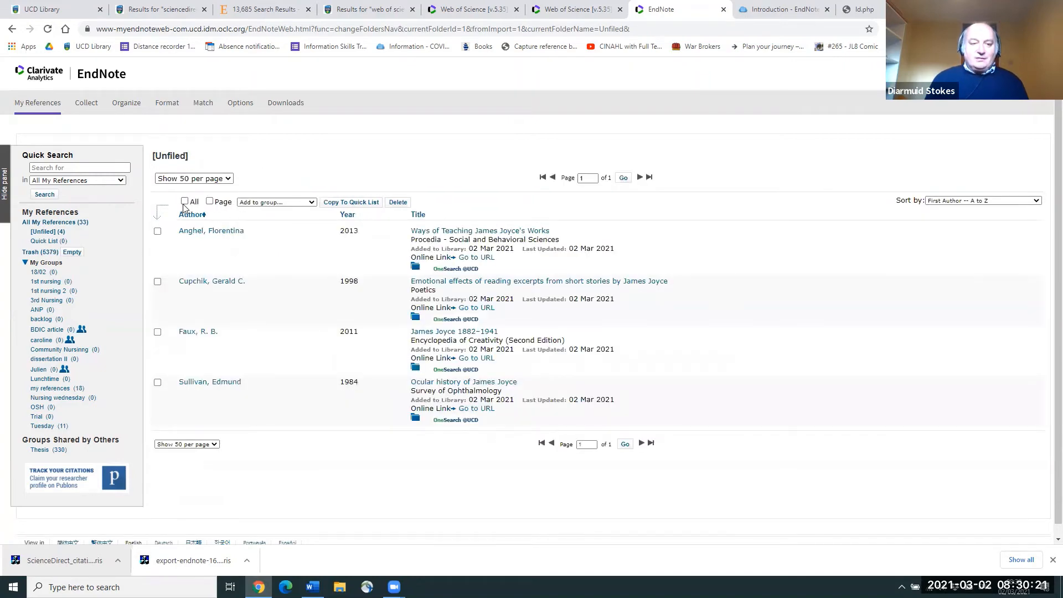
- Add all the ScienceDirect references in [Unfiled] to the Tuesday group
click(184, 202)
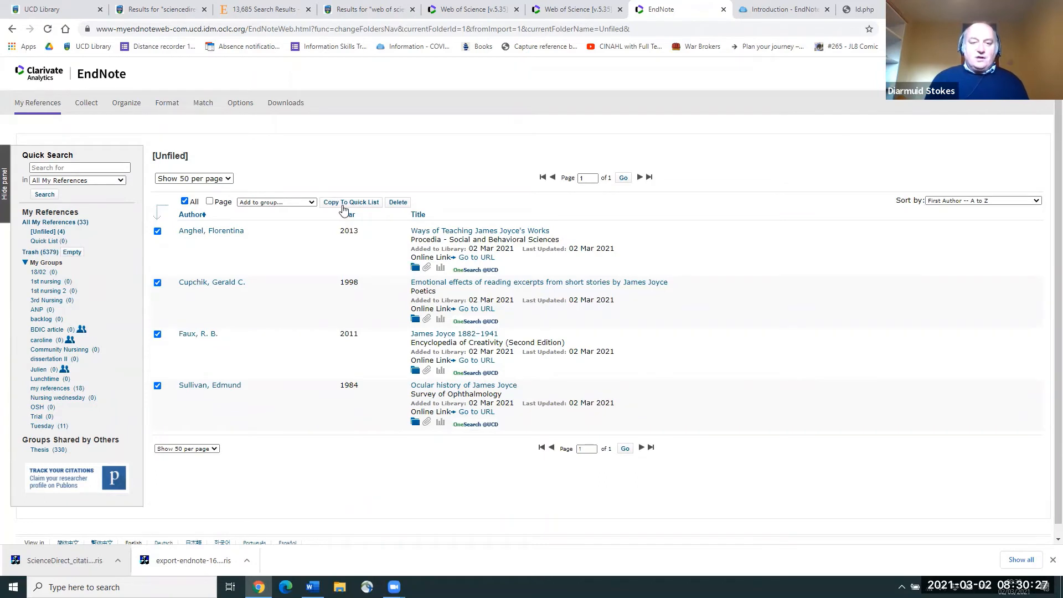
click(311, 202)
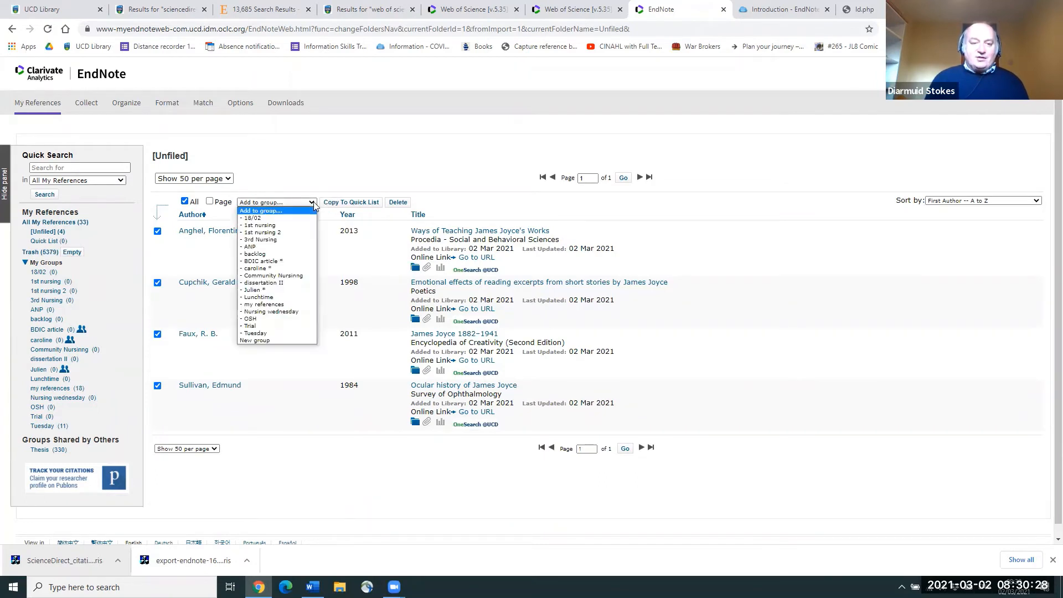
click(284, 333)
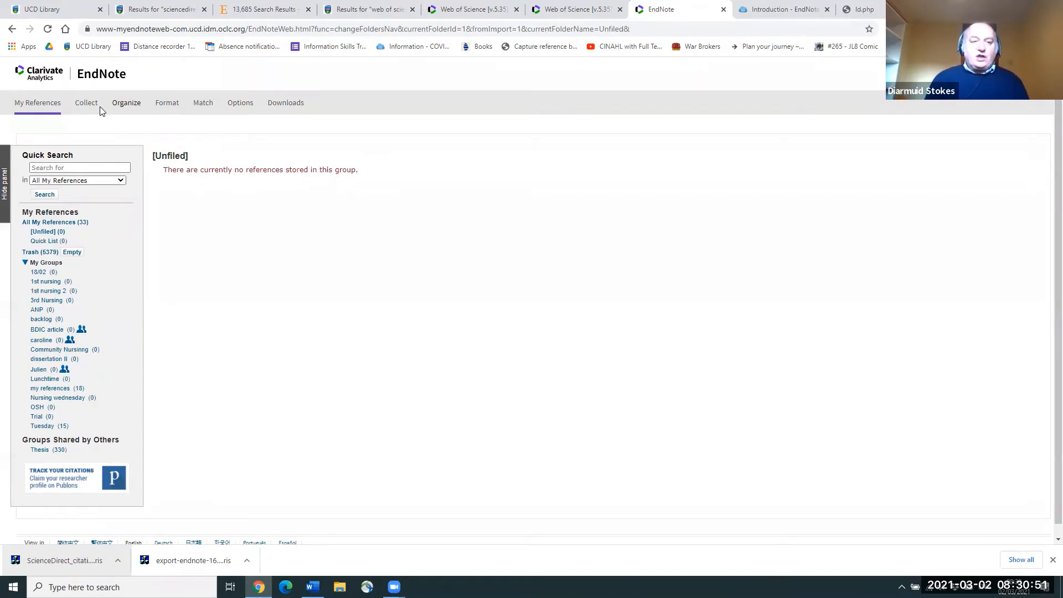
- Look at the sharing form with its e-mail and access options for the "1st nursing 2" group, and close it without sharing
click(132, 107)
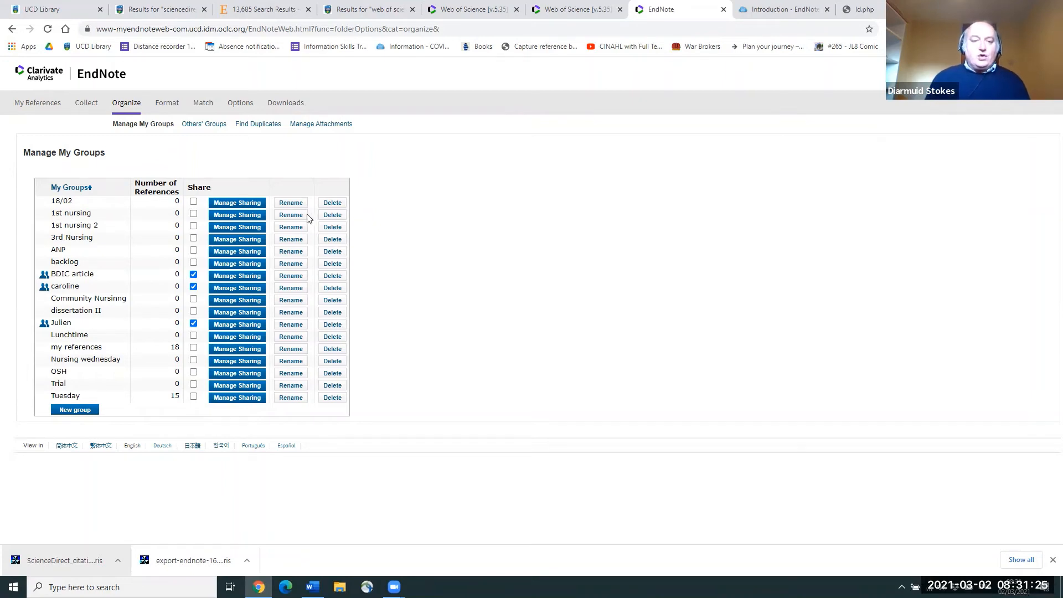
click(240, 228)
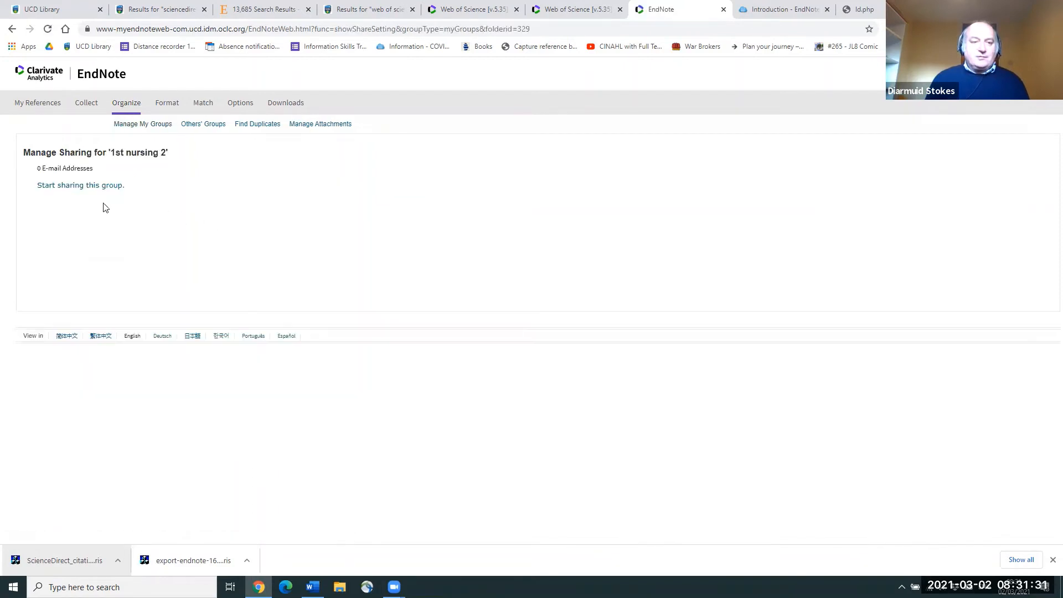
click(88, 191)
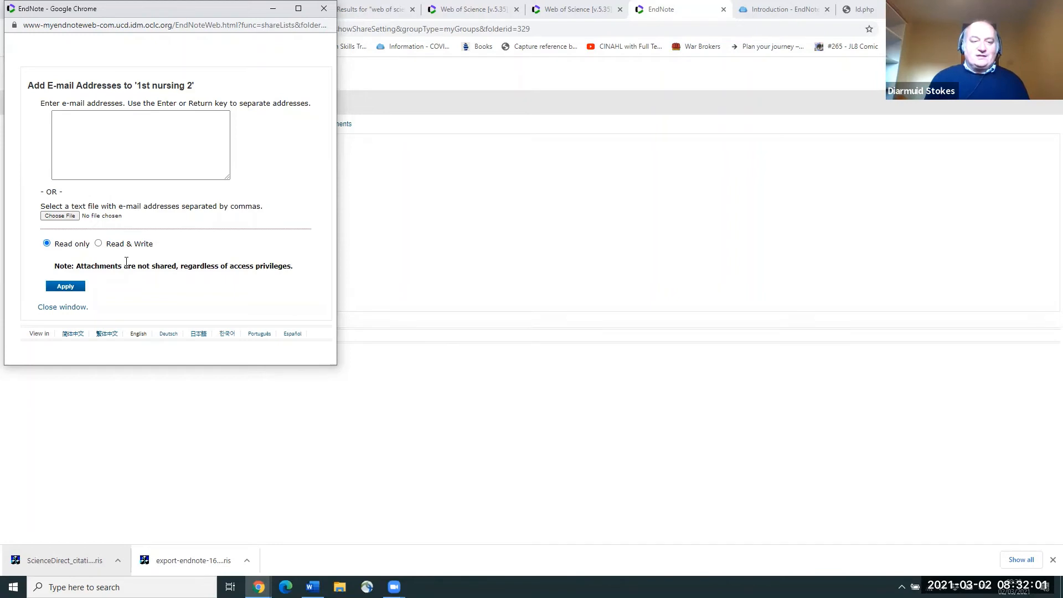
click(324, 9)
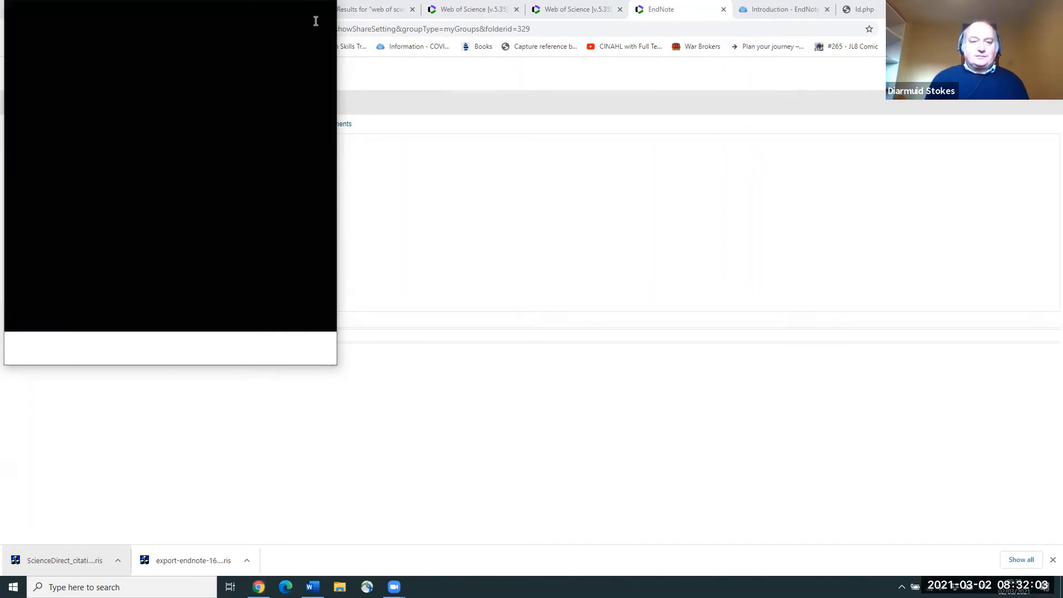
- Check the EndNote library for duplicate references
mouse_move(124, 133)
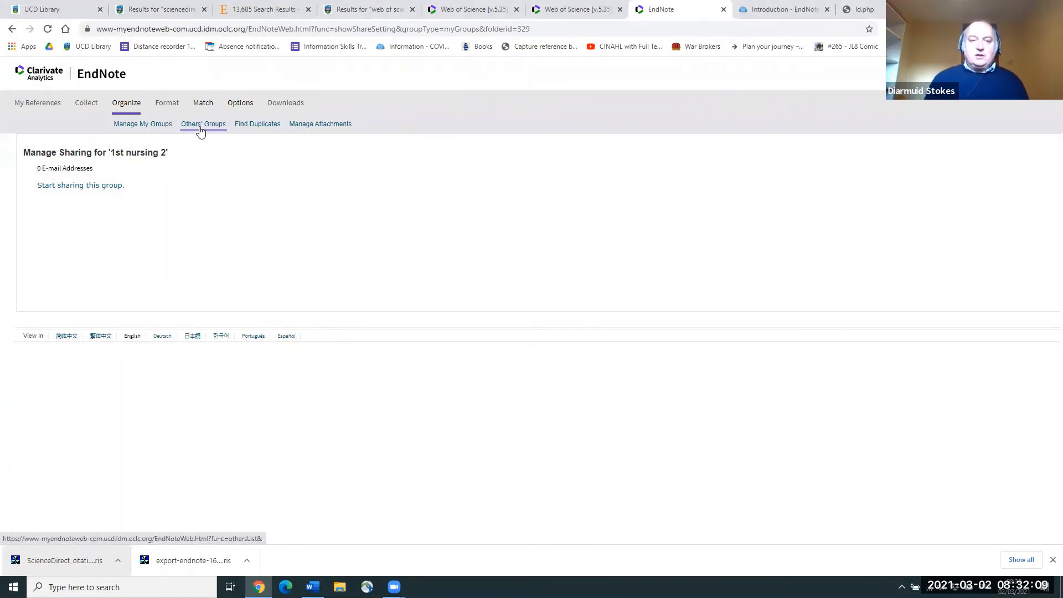
click(240, 128)
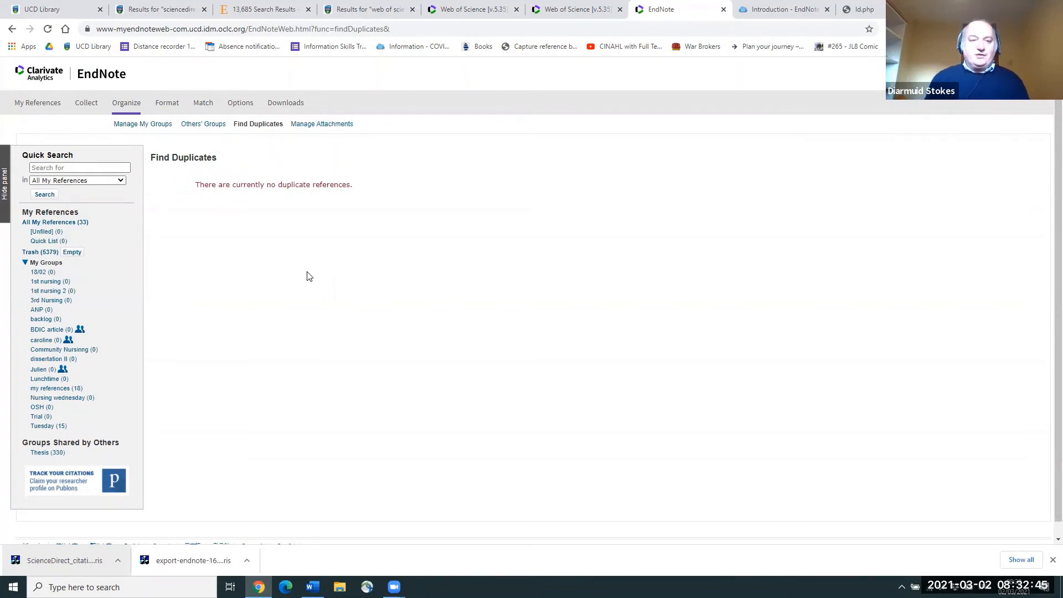
- Set up a bibliography from the Tuesday group in the Harvard UCD style with RTF (rich text file) as the file format
click(173, 107)
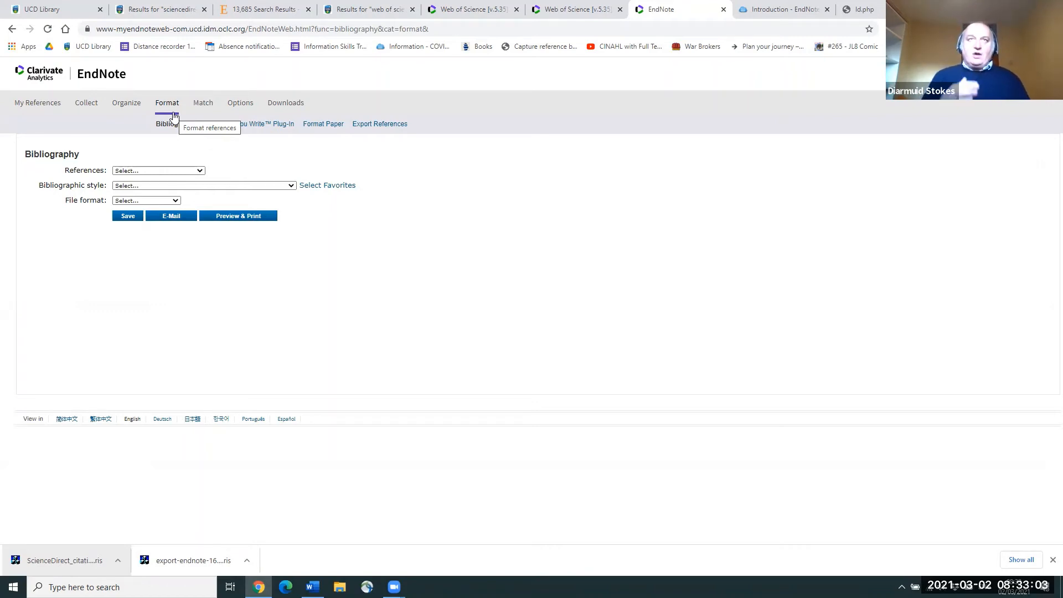
click(192, 171)
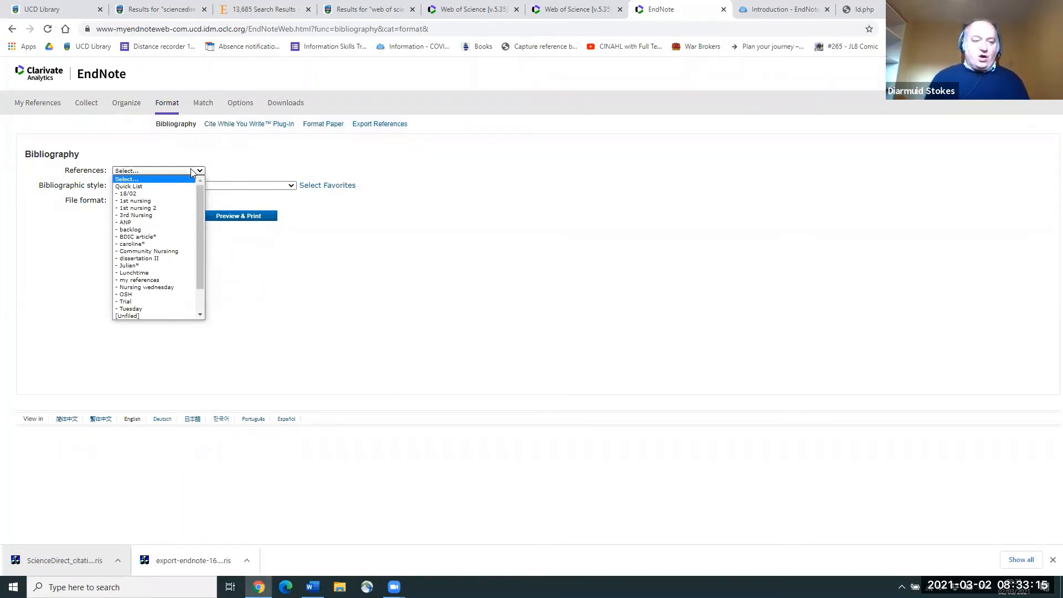
click(138, 309)
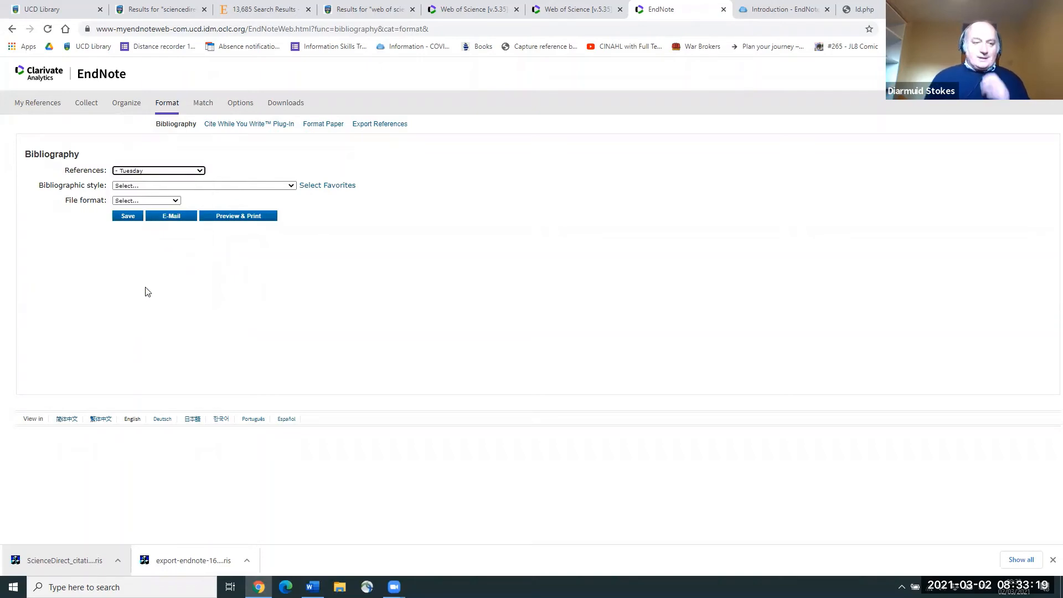
click(233, 187)
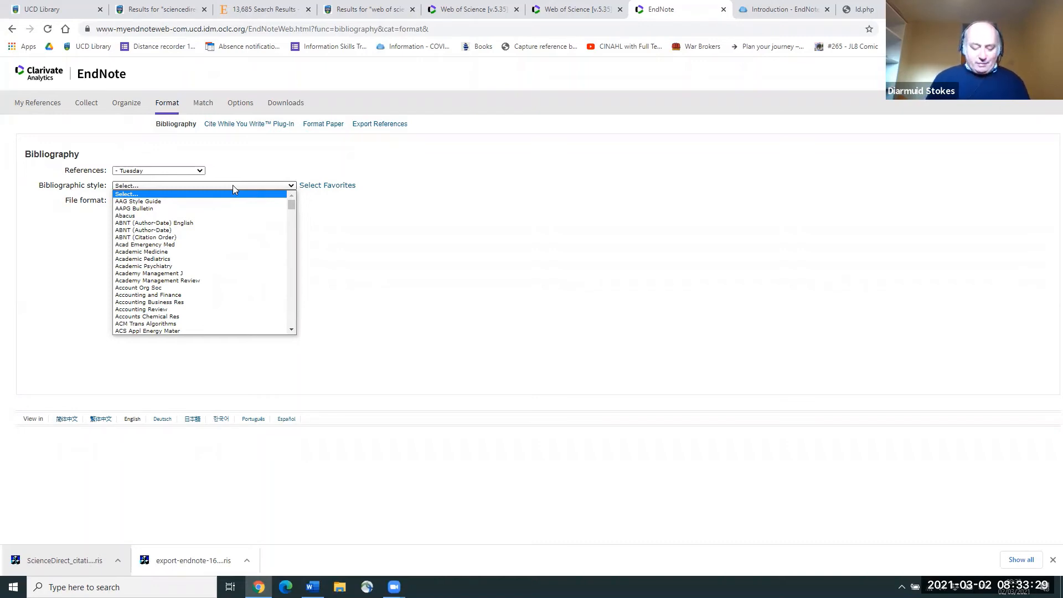
key(h)
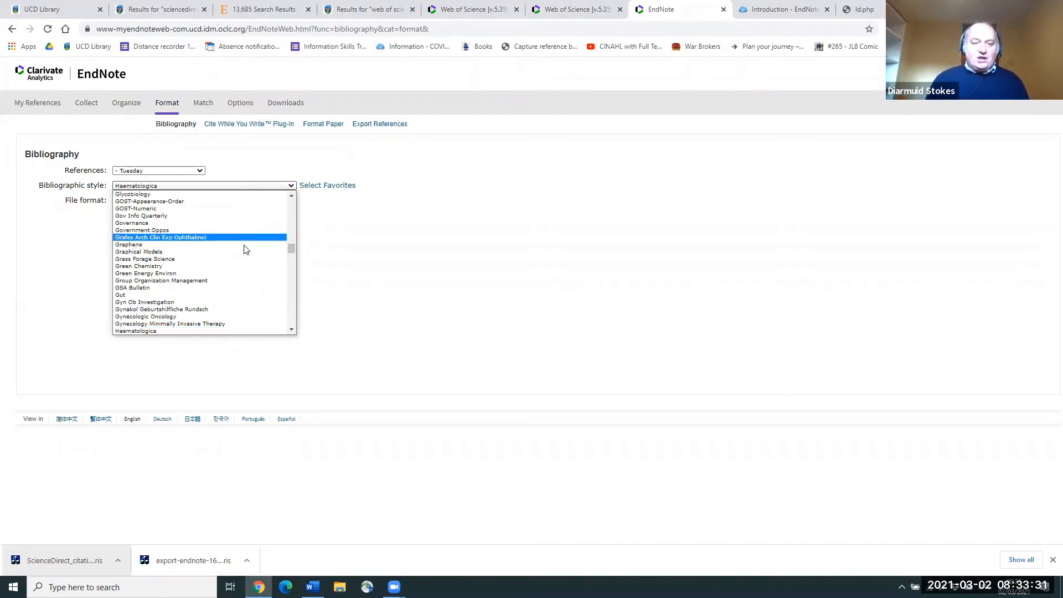
click(292, 331)
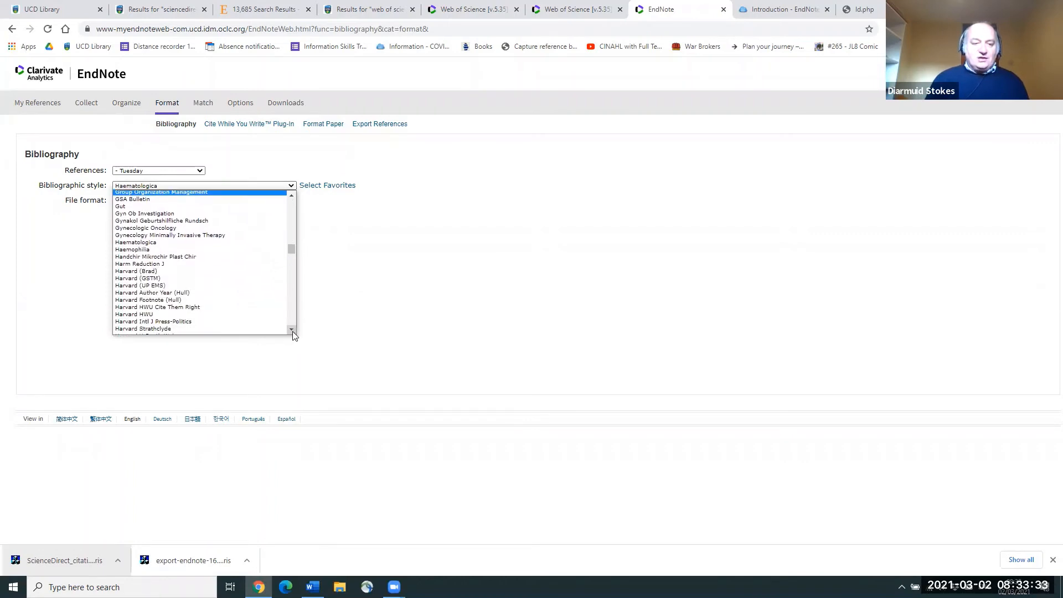
scroll(292, 331, down, 2)
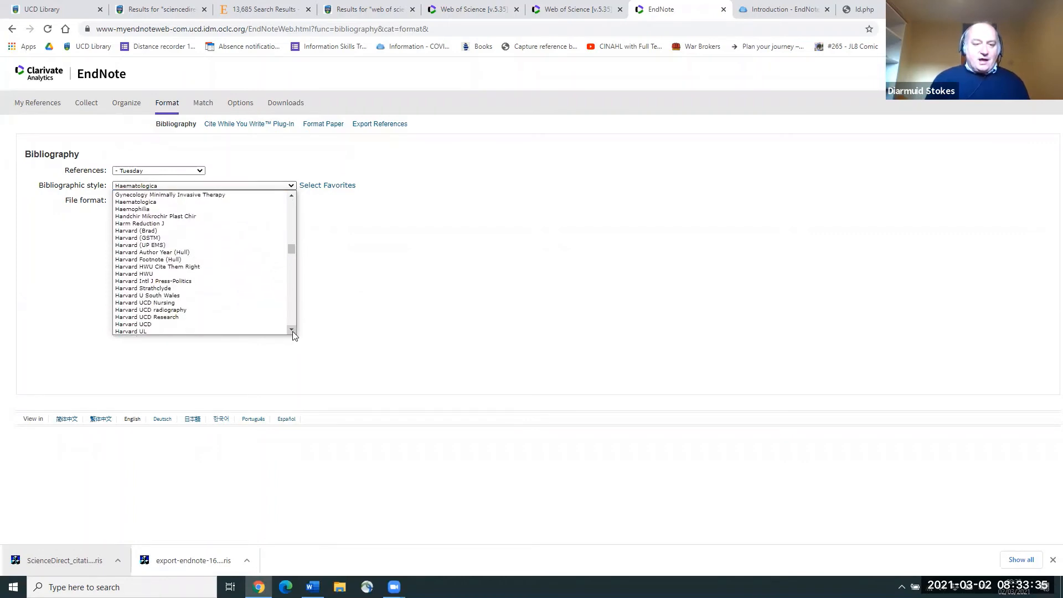
click(191, 320)
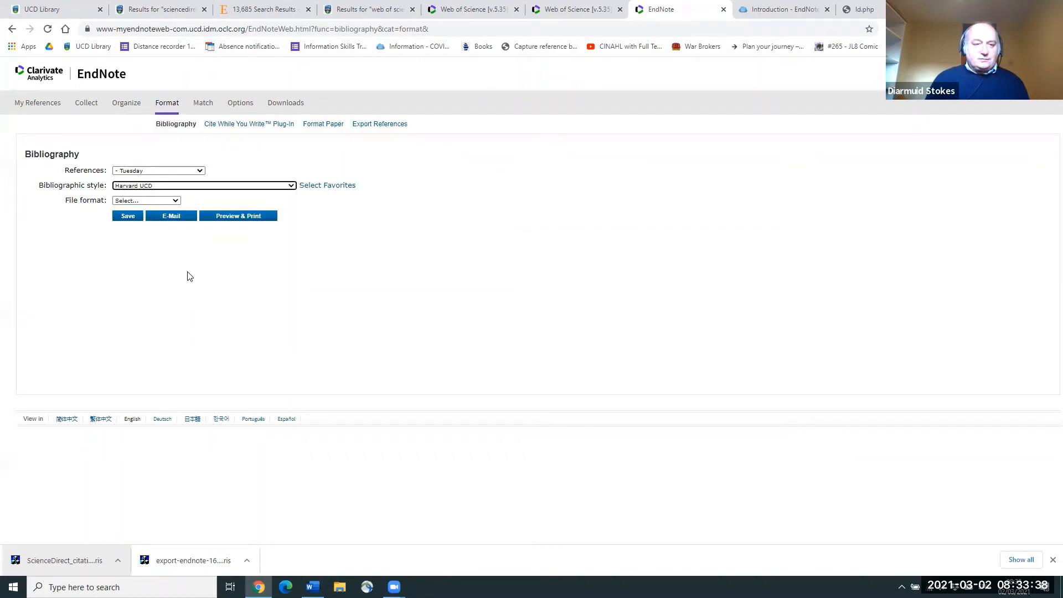
click(172, 202)
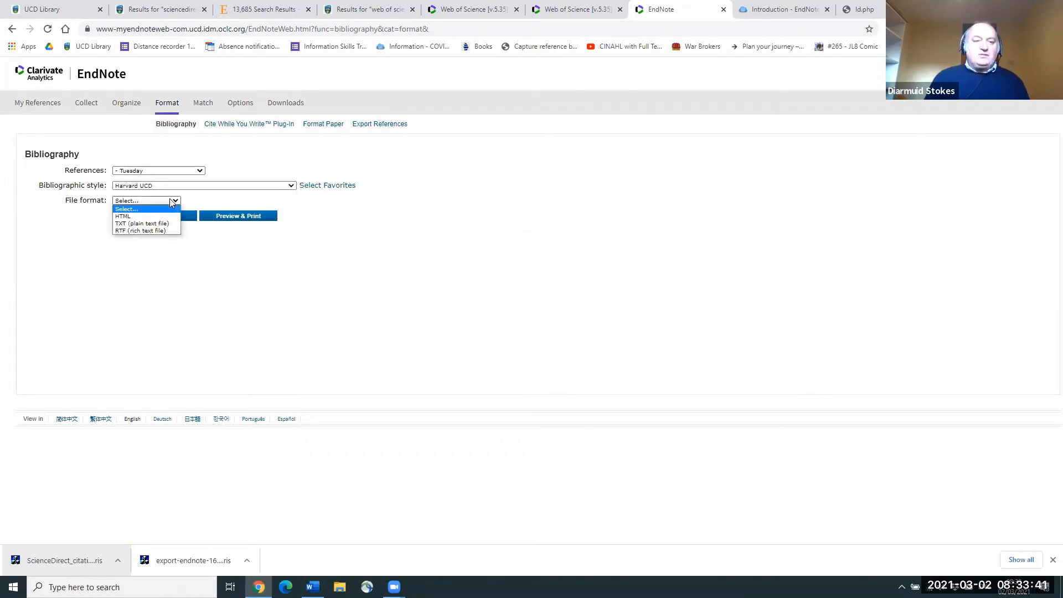
click(153, 230)
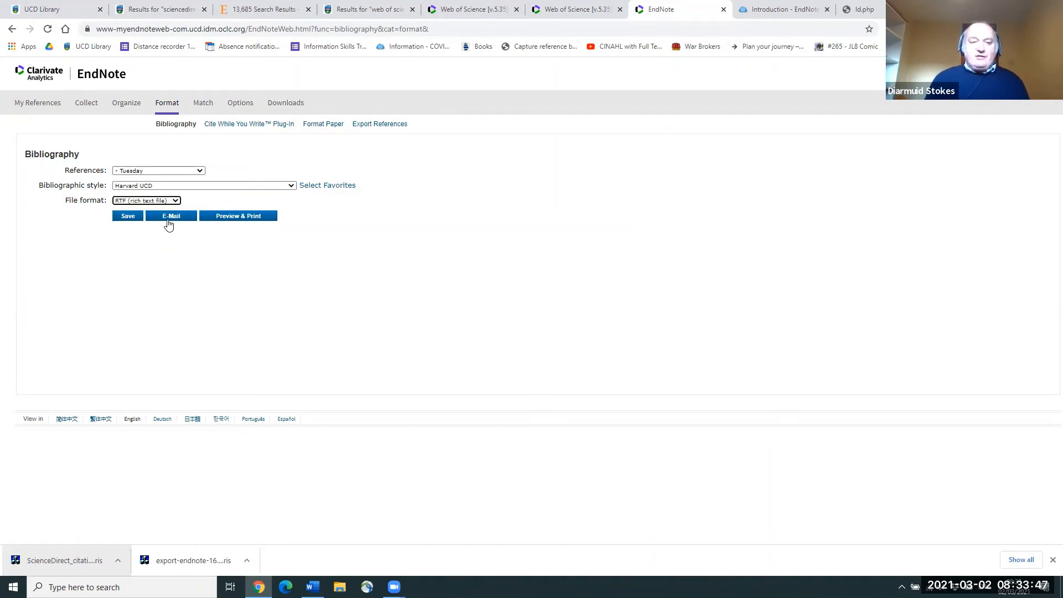
- Preview the formatted bibliography, close the preview, and view the Cite While You Write plug-in page
click(232, 217)
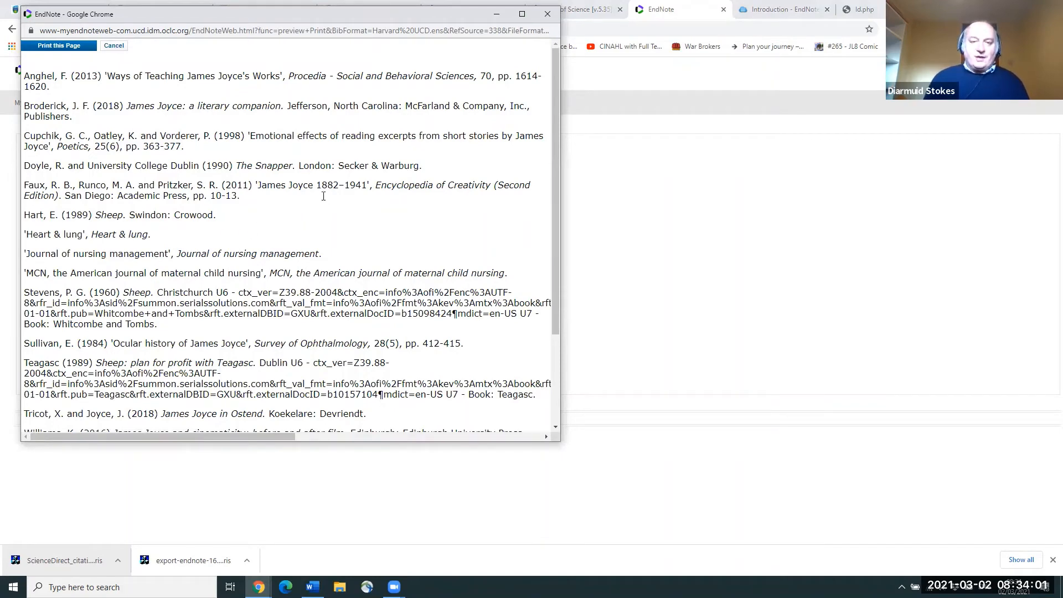
click(545, 19)
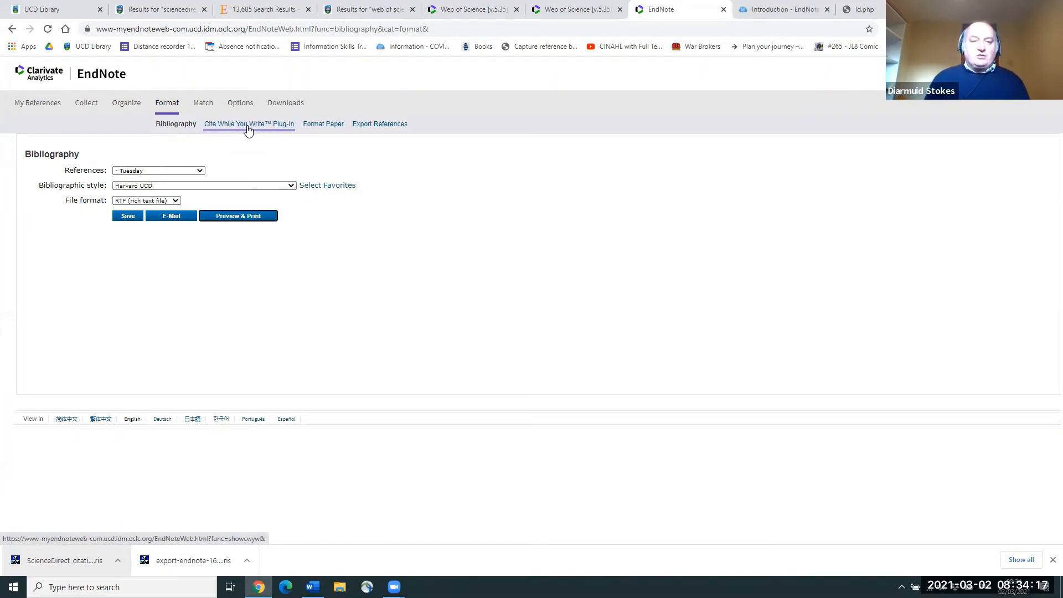
click(248, 126)
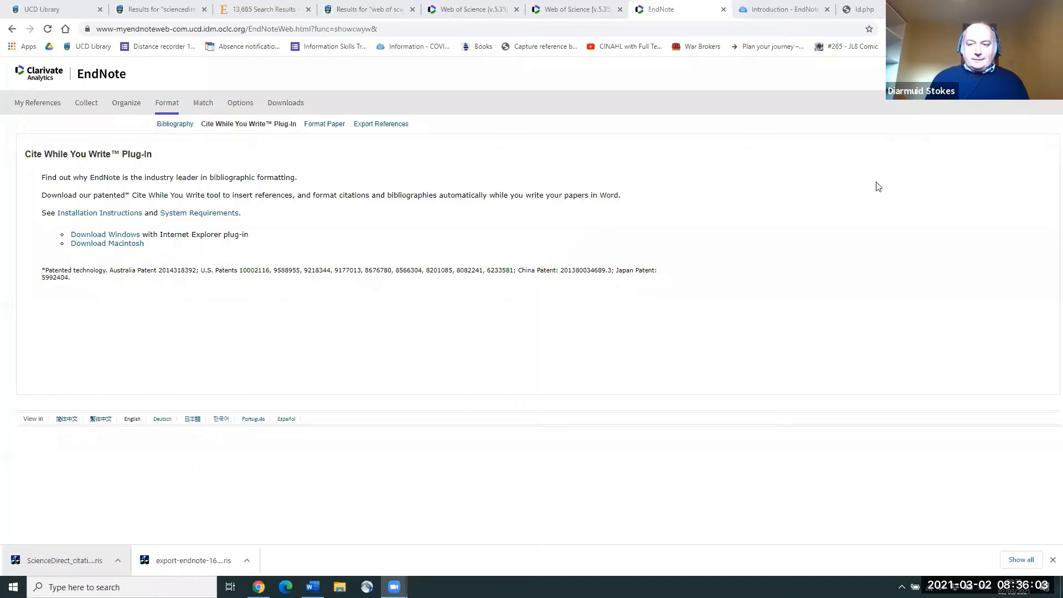
- Switch to the Word document, find EndNote references for "joyce", and insert "Ocular history of James Joyce" and "James Joyce in Ostend" as one citation
click(999, 9)
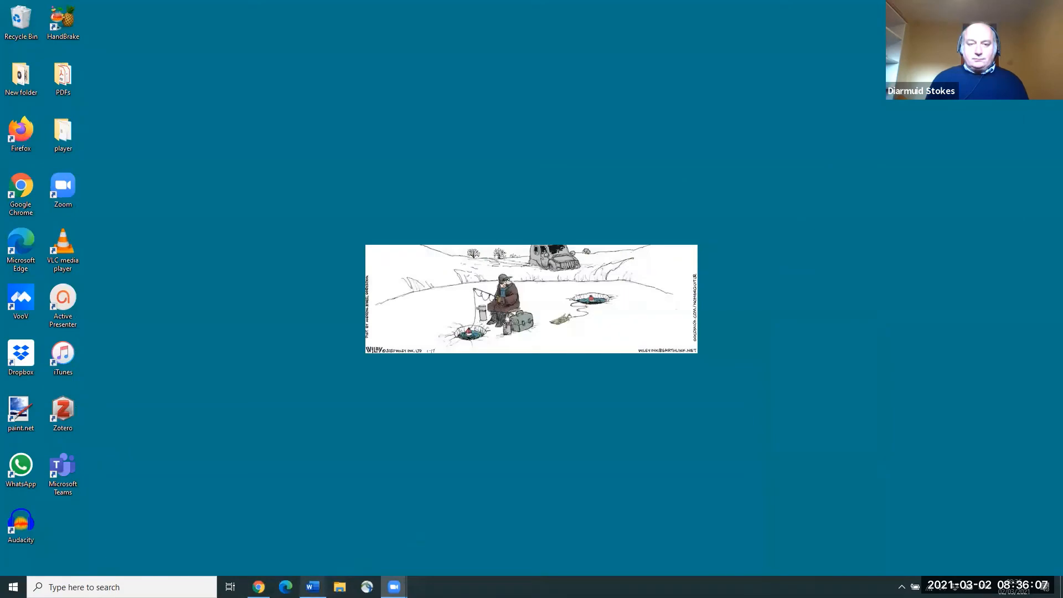
click(313, 587)
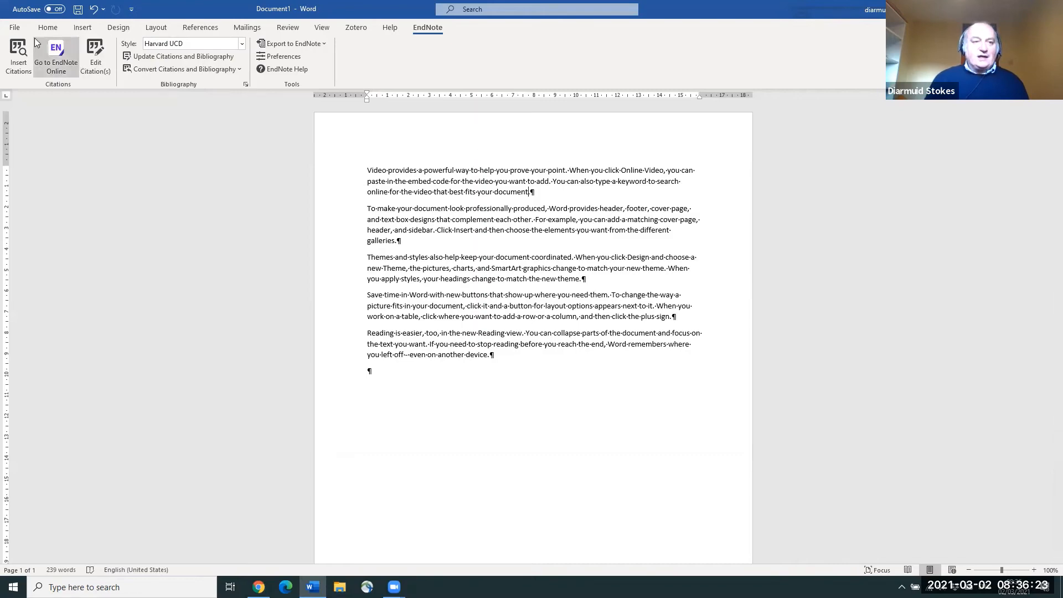
click(13, 48)
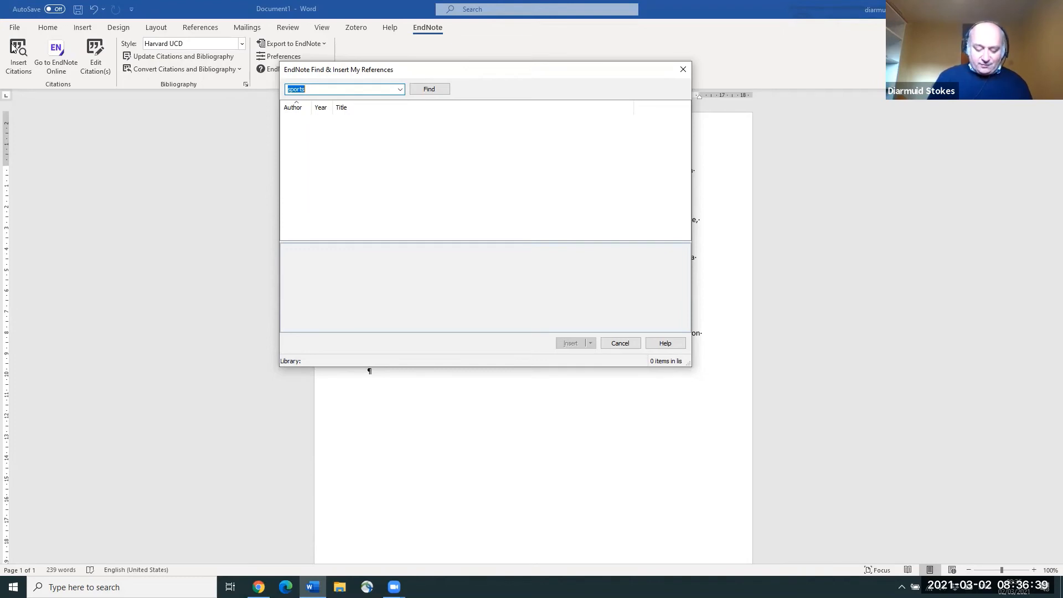
text(joyce)
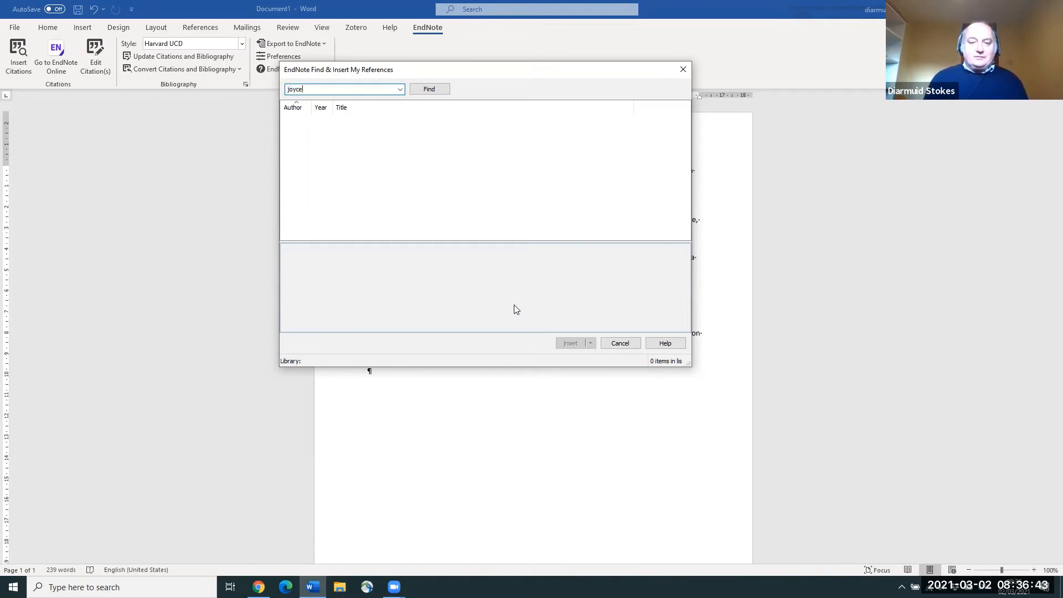
click(429, 90)
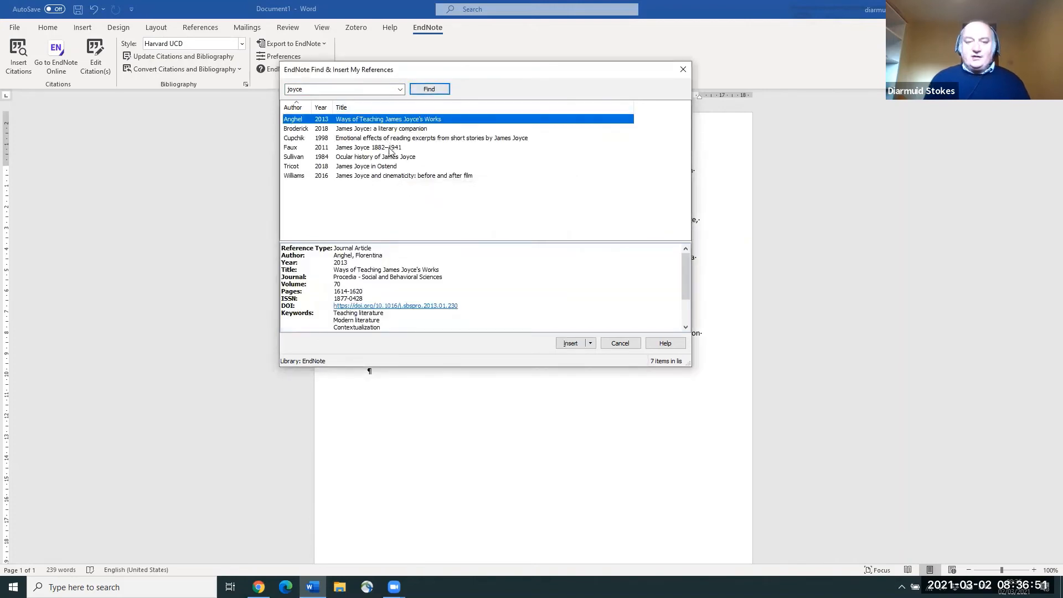
click(369, 157)
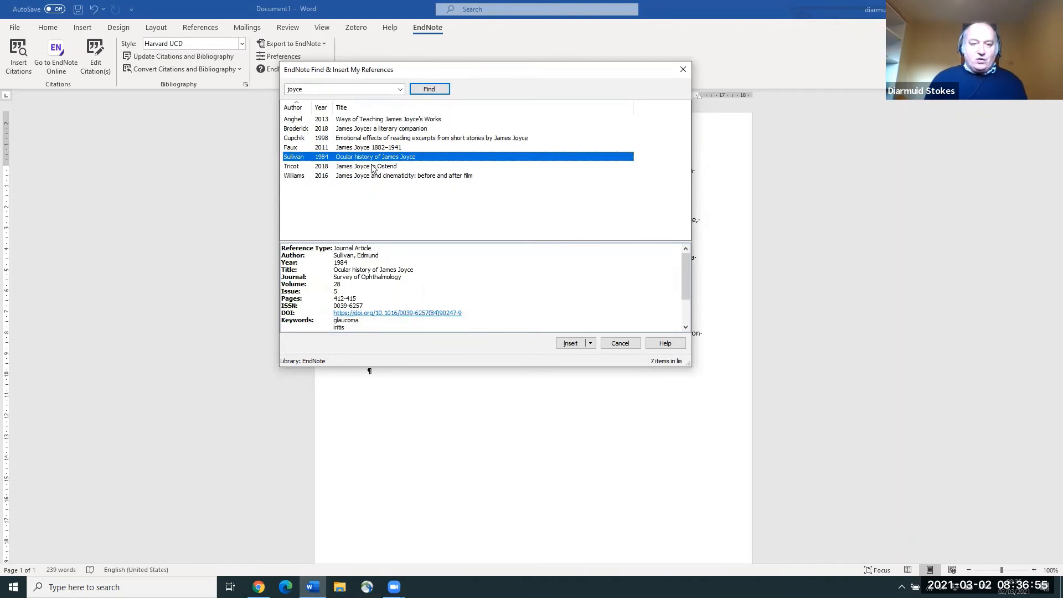
ctrl+click(373, 166)
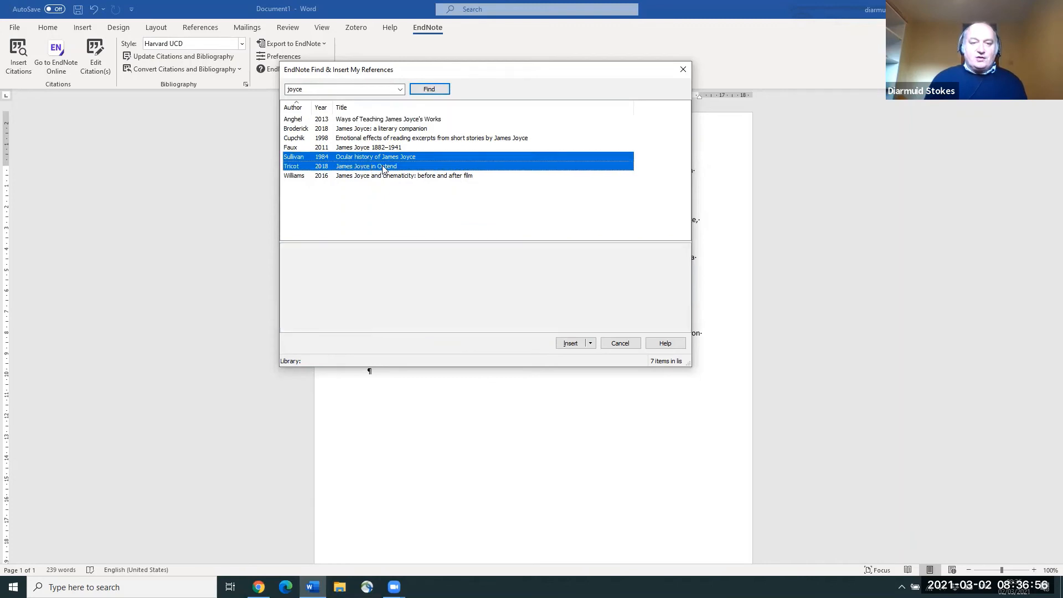
click(568, 344)
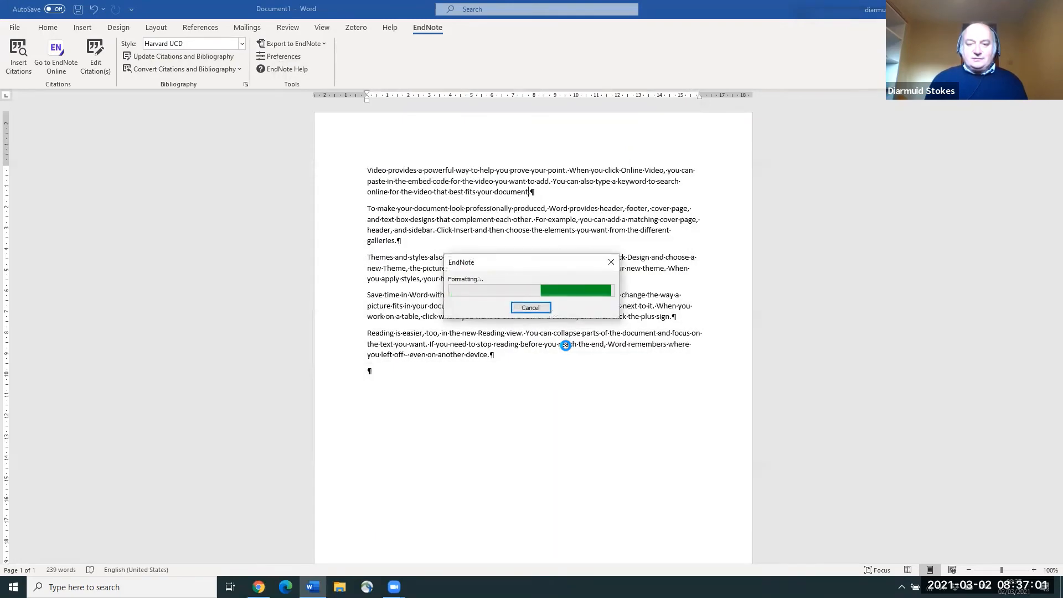
- Enlarge the document to 200% and examine the inserted in-text citation and the bibliography entries at its end
click(579, 193)
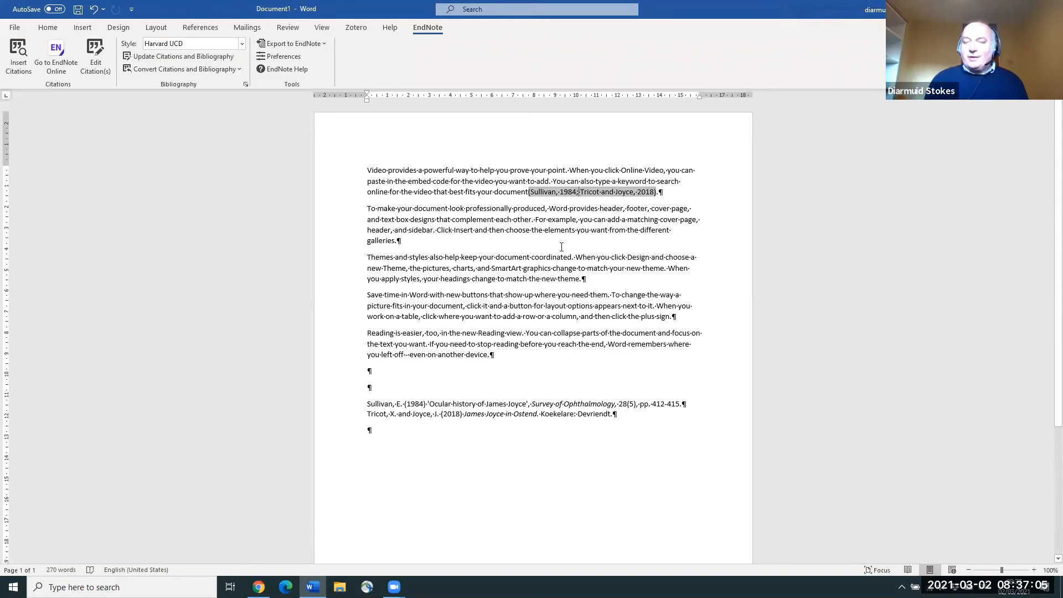
click(450, 407)
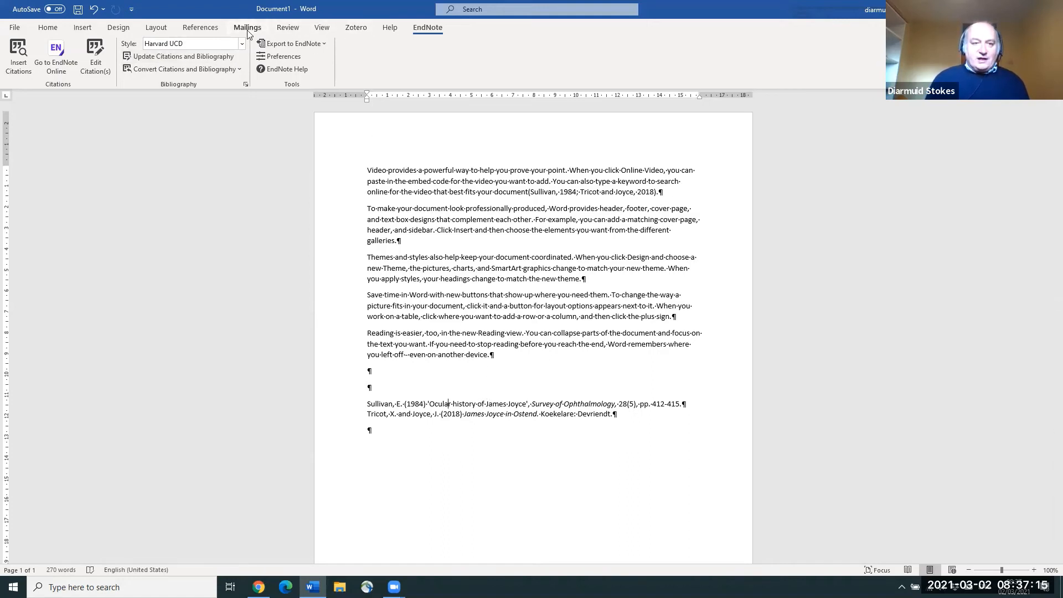
click(323, 27)
click(332, 55)
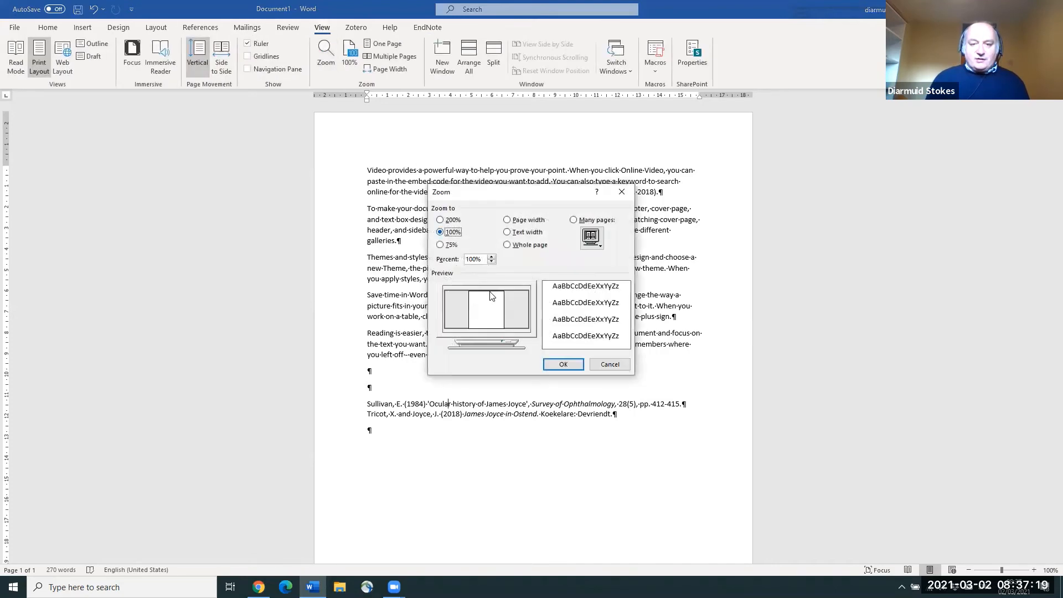
click(559, 361)
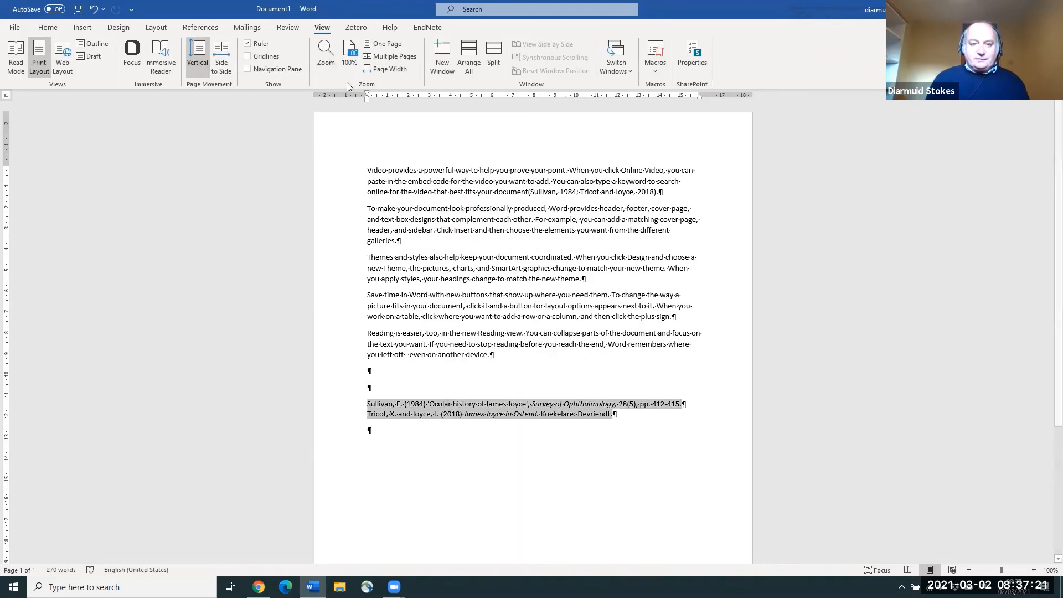
click(326, 52)
click(440, 219)
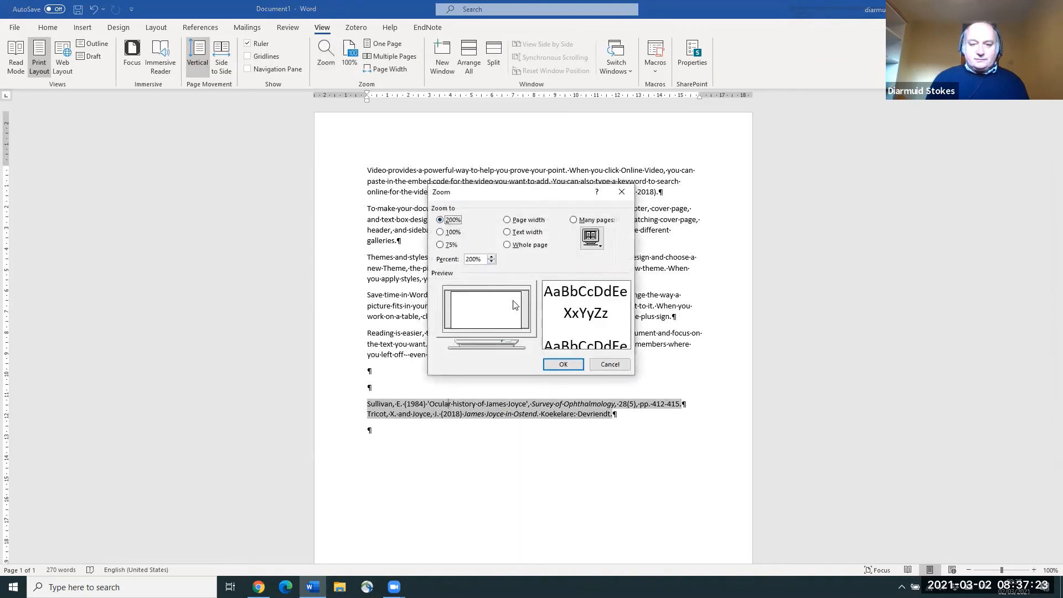
click(556, 364)
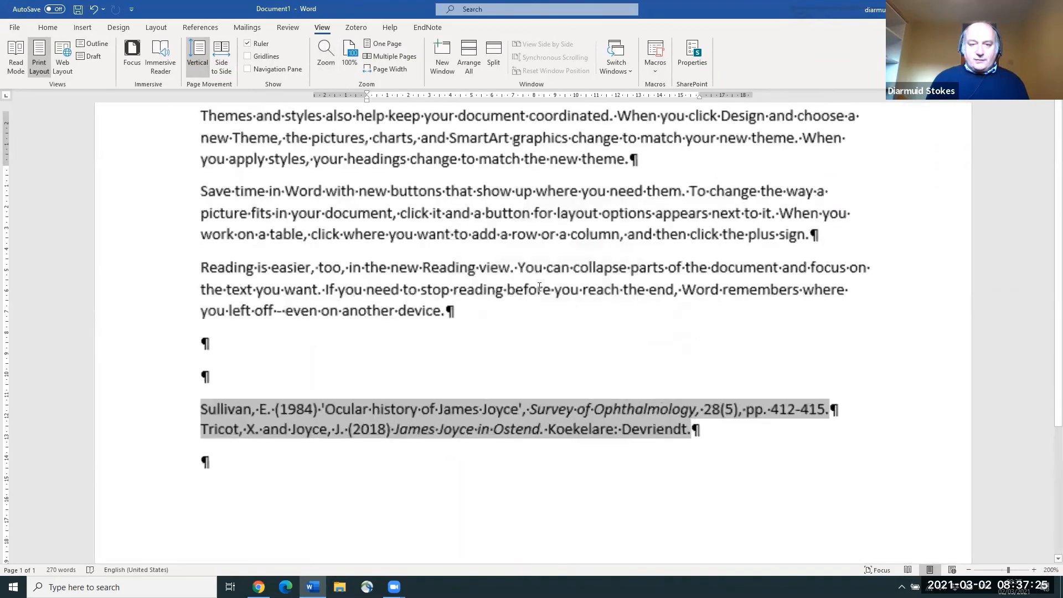
scroll(608, 248, up, 5)
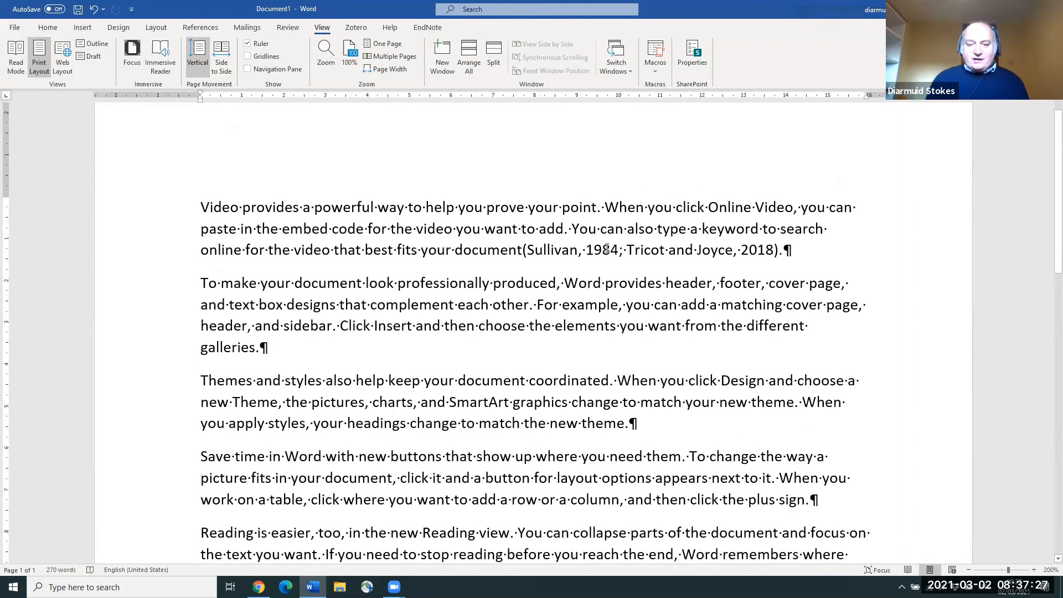
scroll(607, 249, down, 4)
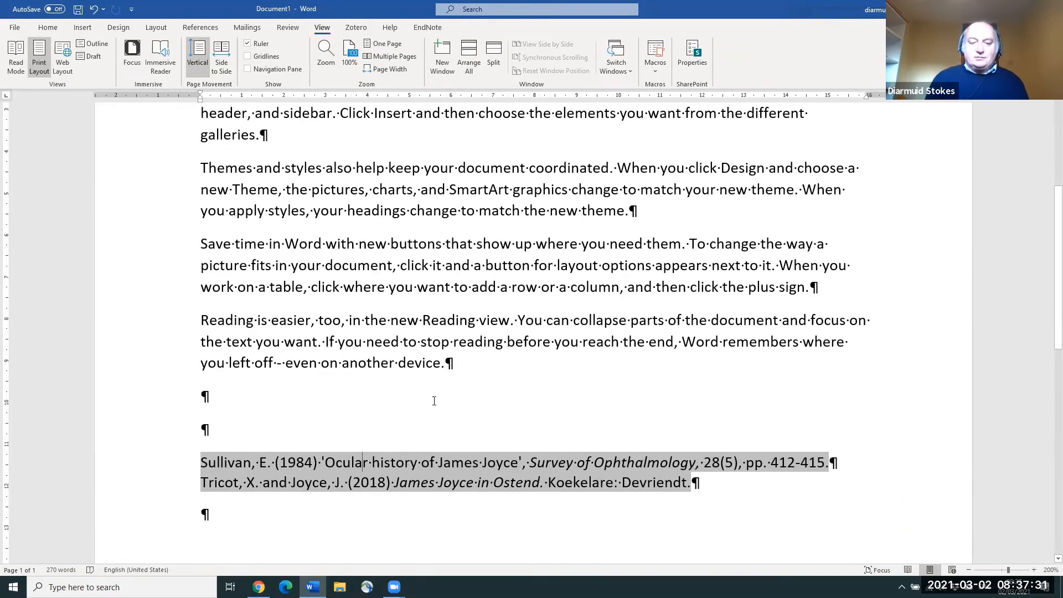
scroll(445, 395, up, 3)
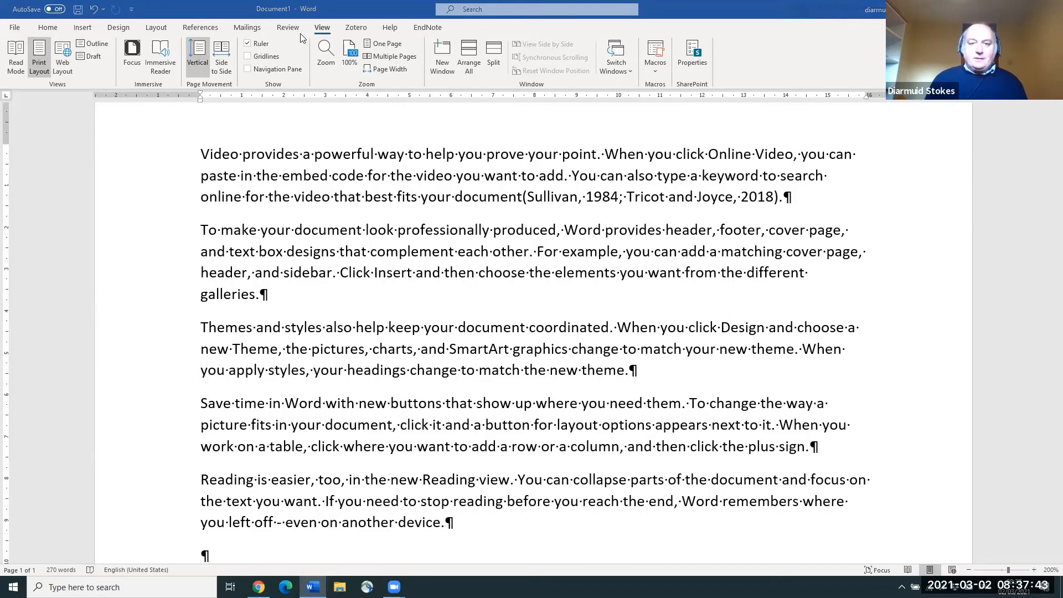
- Remove "Ocular history of James Joyce" from the combined in-text citation and check the updated bibliography
click(429, 29)
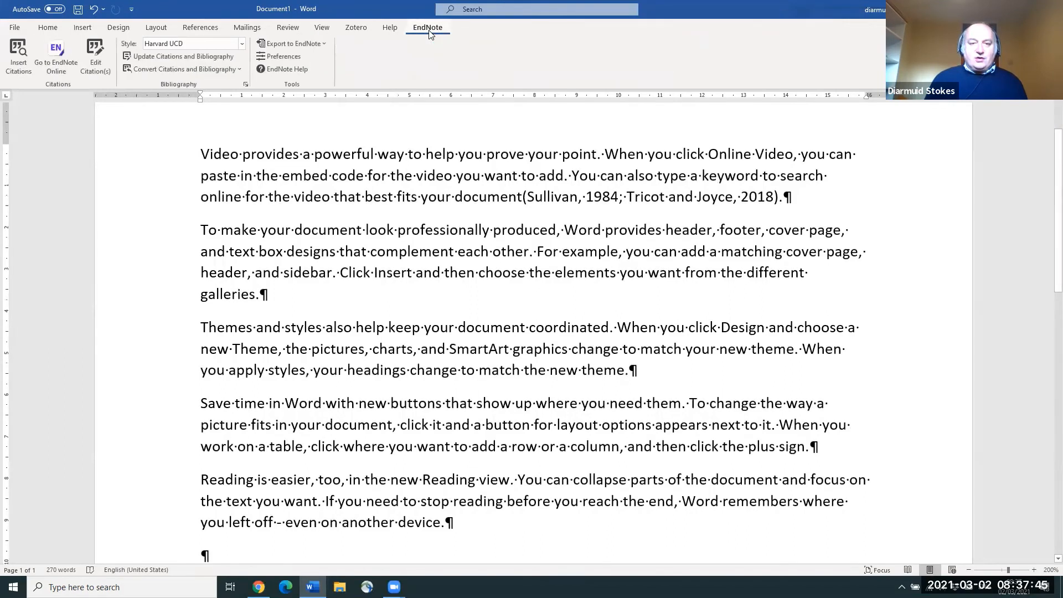
click(604, 195)
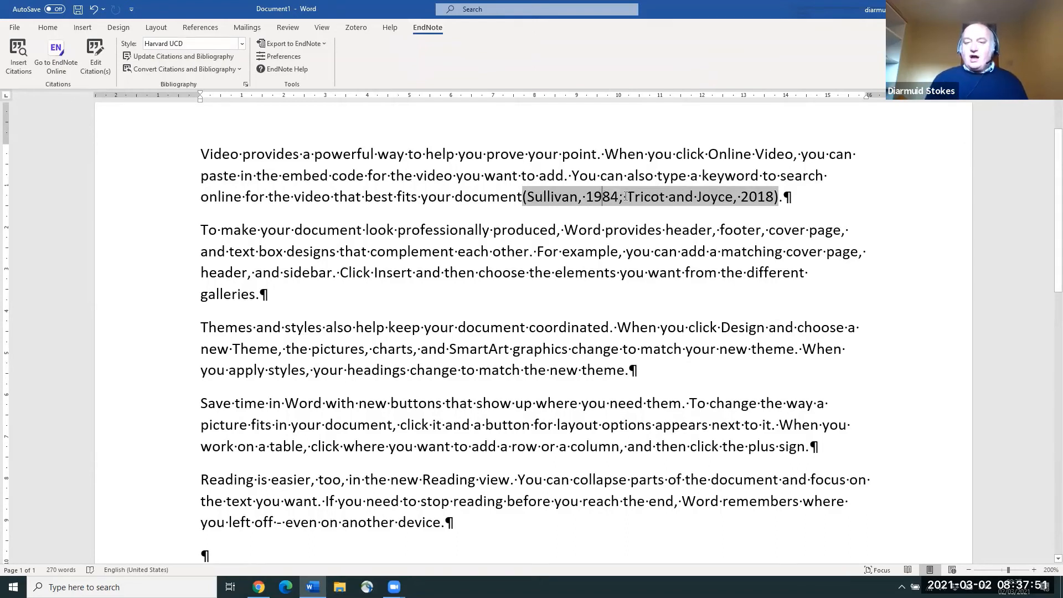
drag(715, 197, 752, 200)
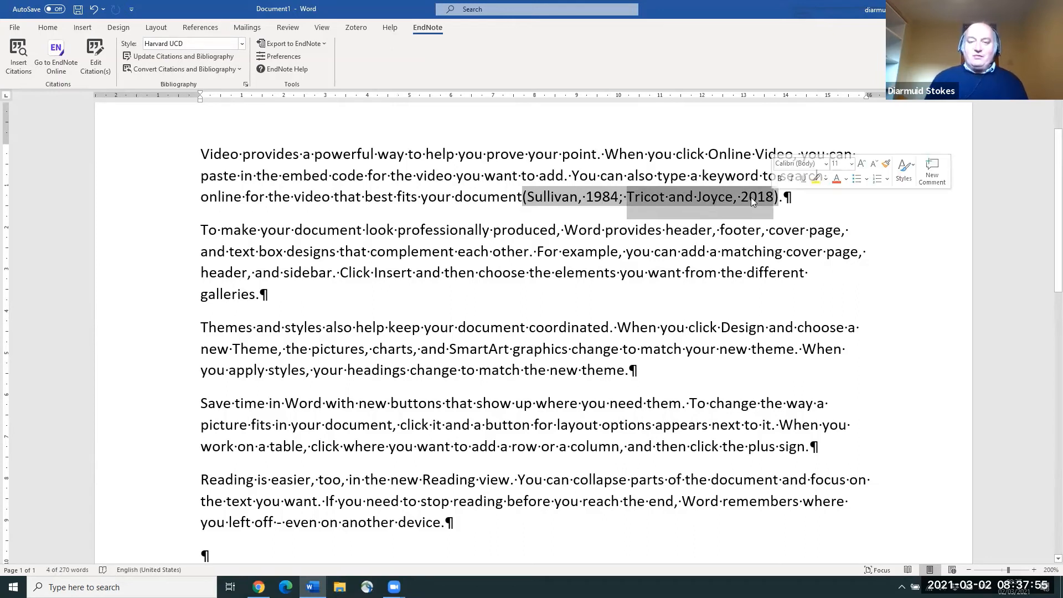
click(654, 245)
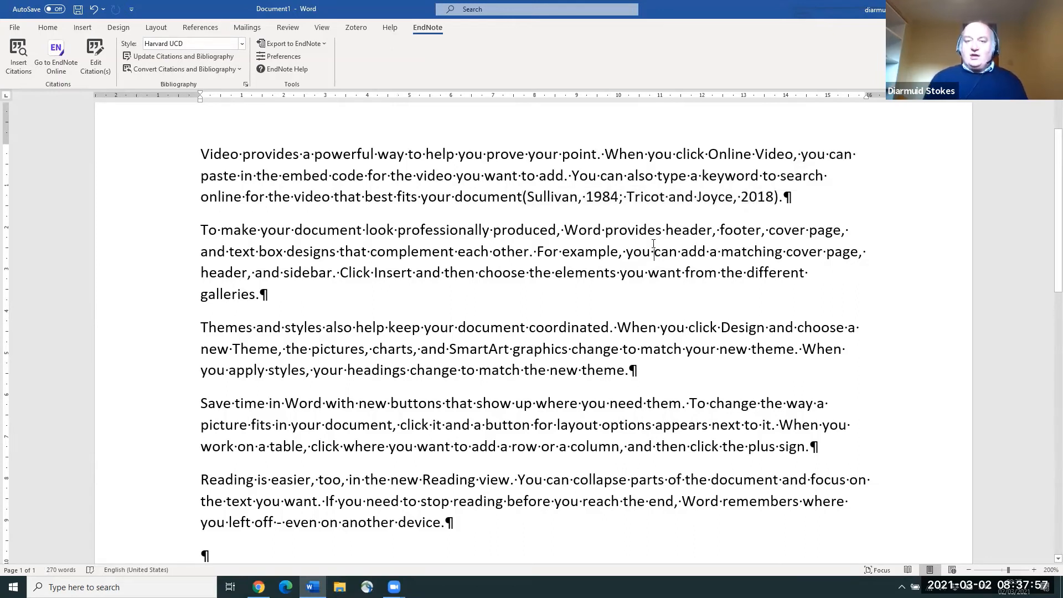
click(660, 197)
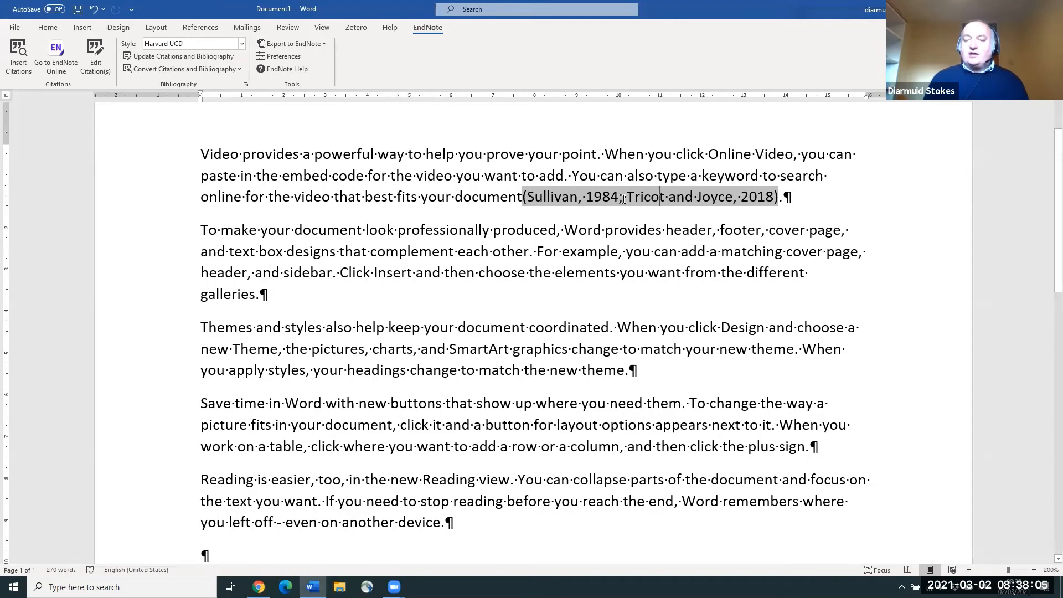
click(98, 56)
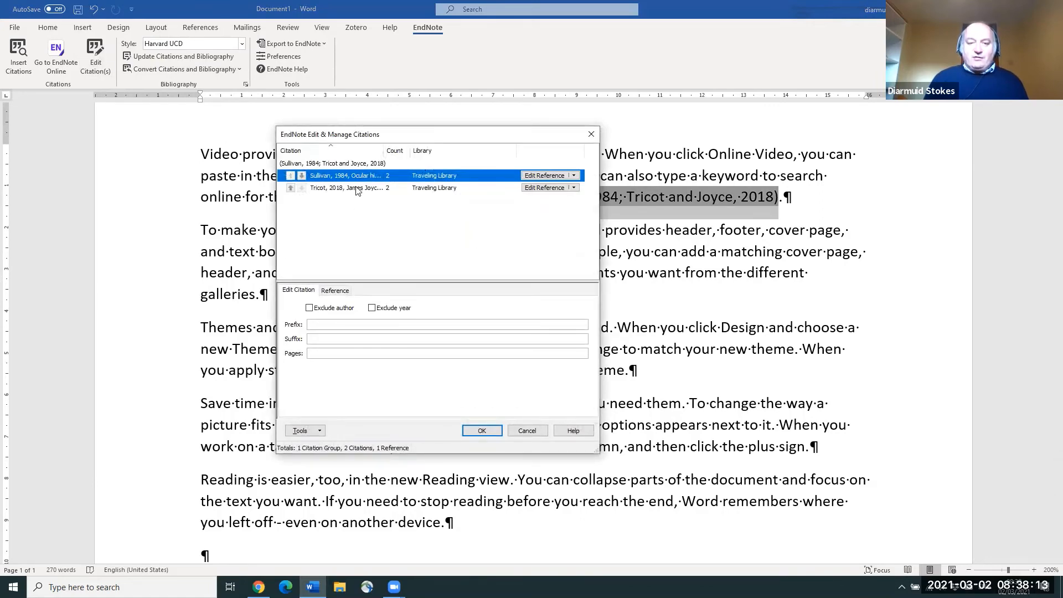
click(575, 176)
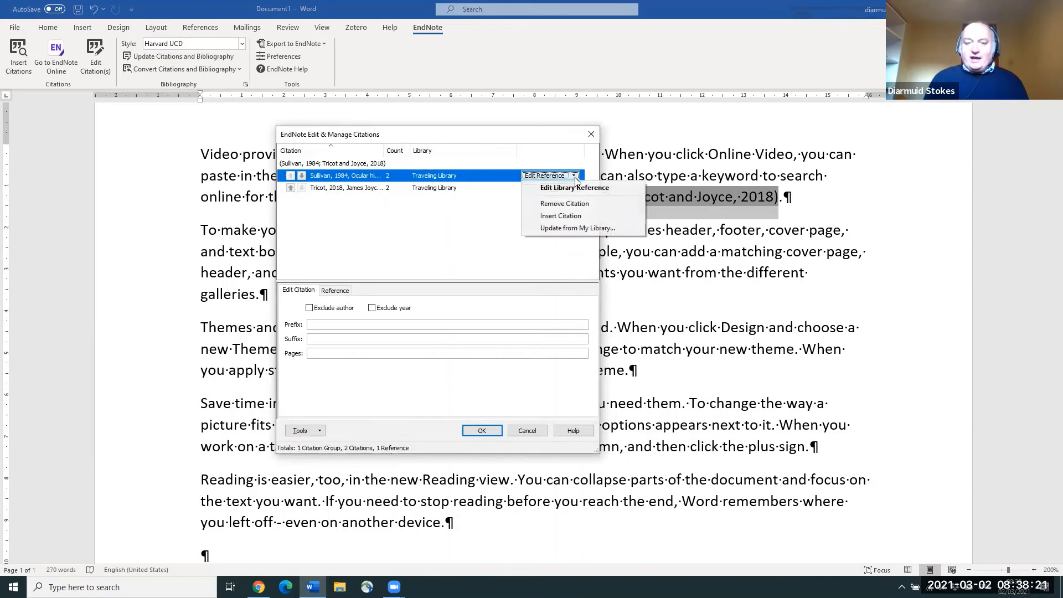
click(566, 203)
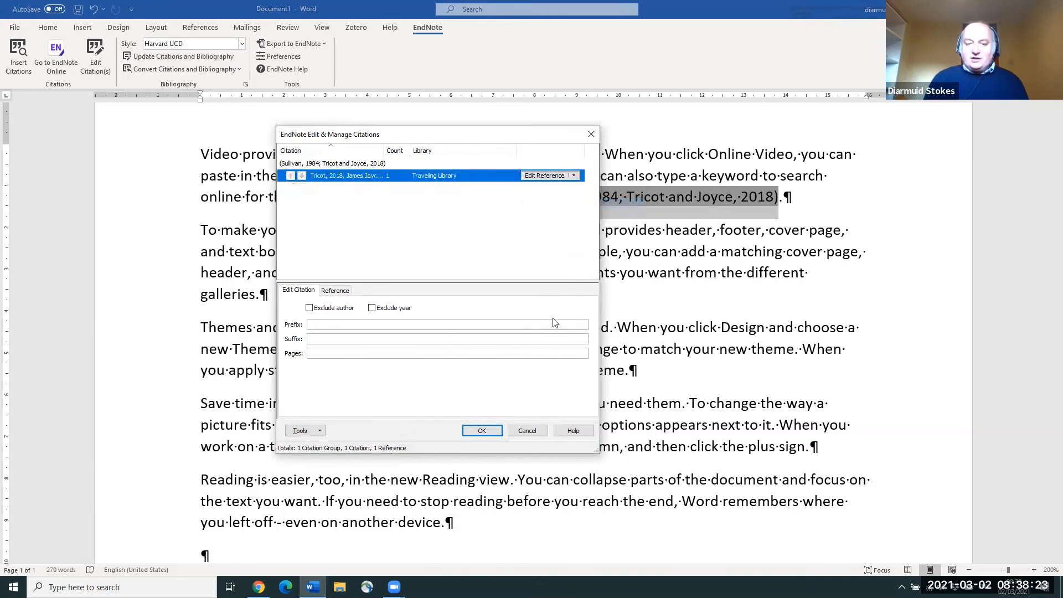
click(481, 431)
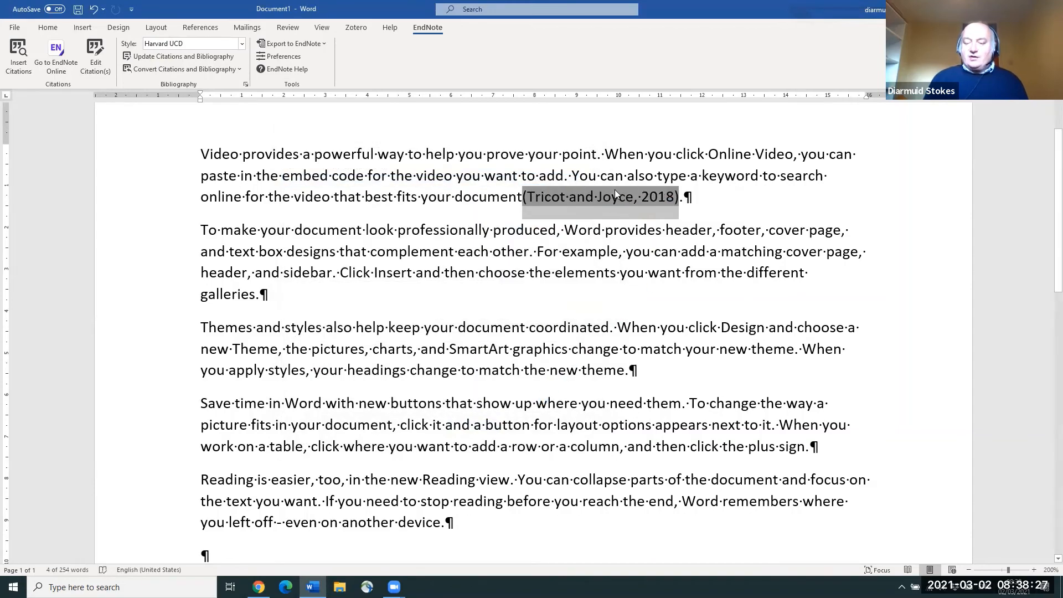
scroll(498, 276, down, 4)
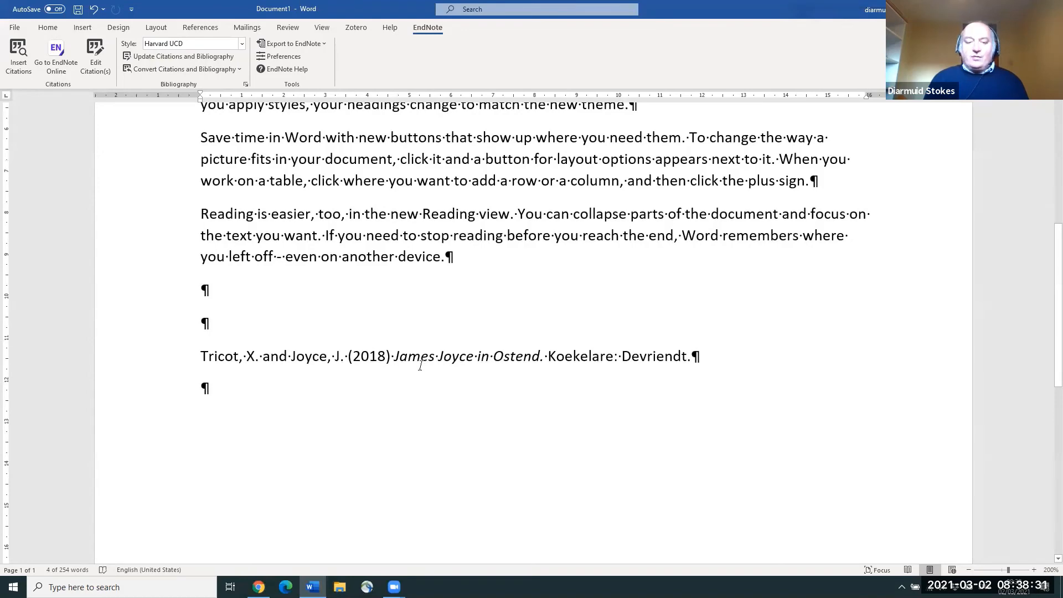
scroll(426, 366, up, 3)
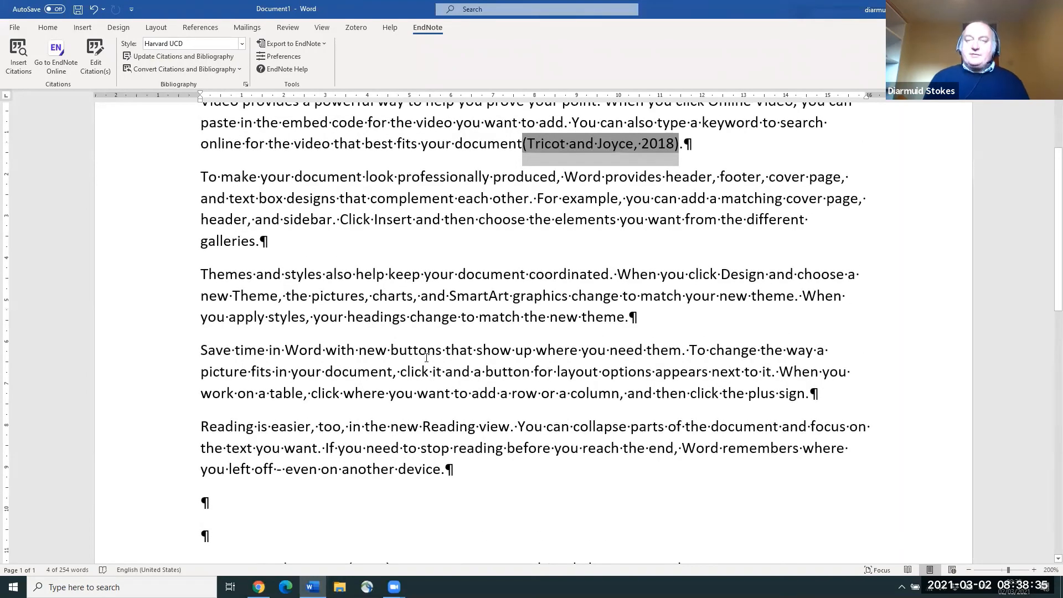
click(559, 275)
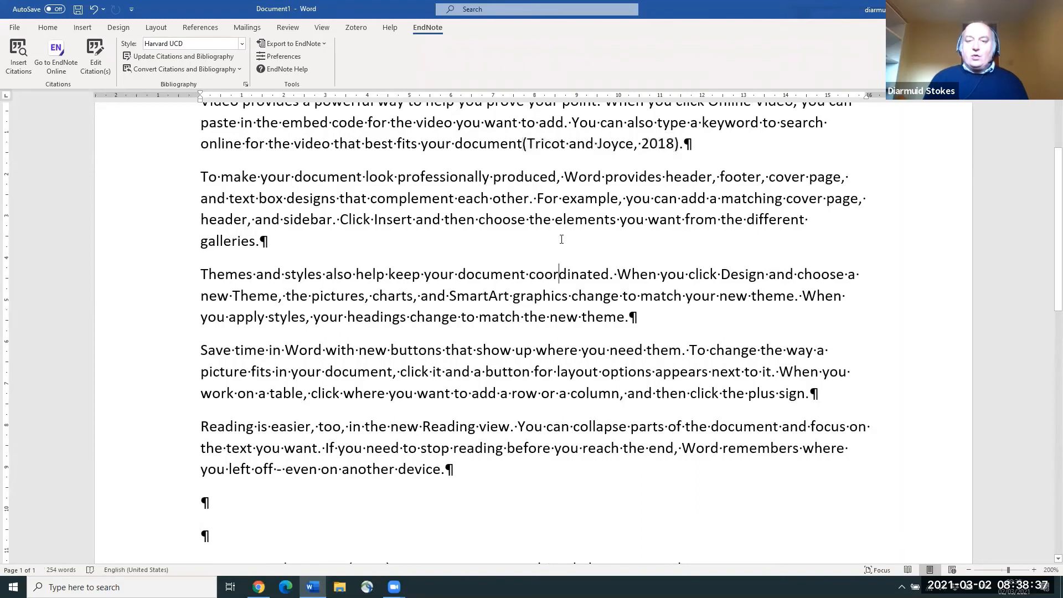
- Add the 2011 reference "James Joyce 1882–1941" to the existing in-text citation through Edit & Manage Citations
click(605, 142)
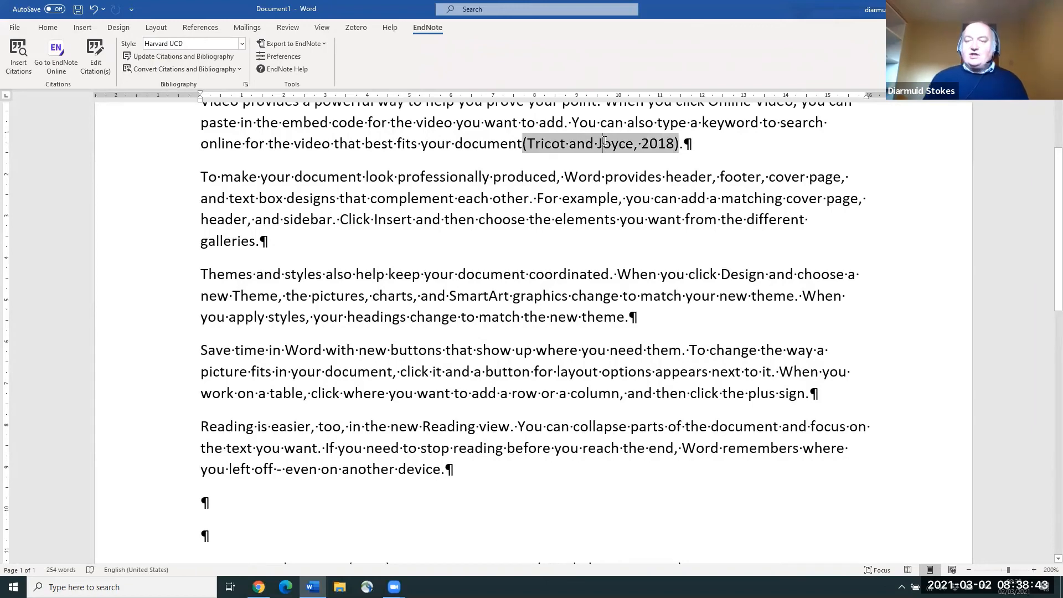
click(91, 58)
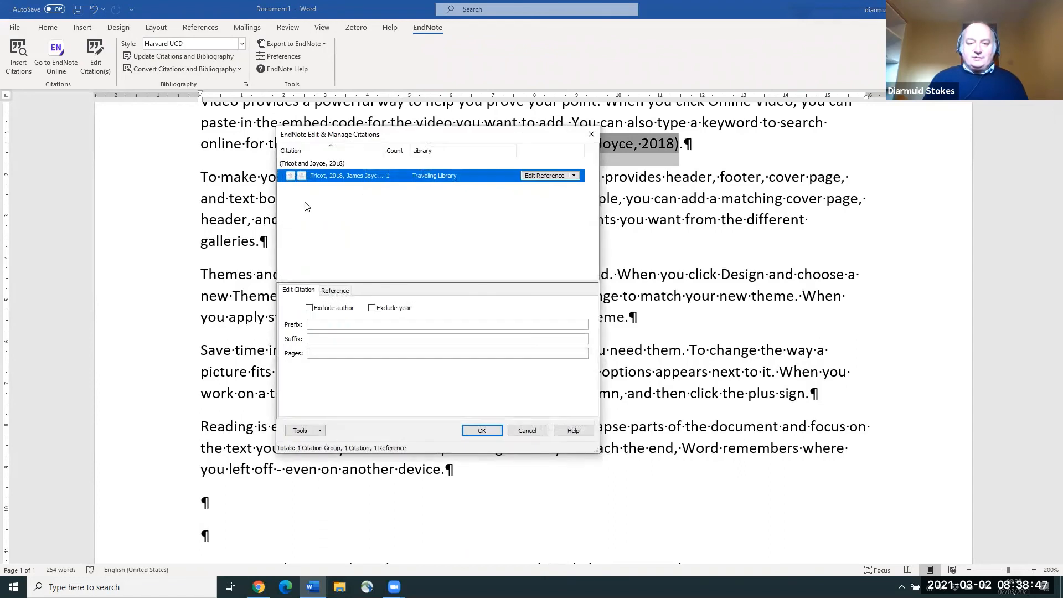
click(574, 175)
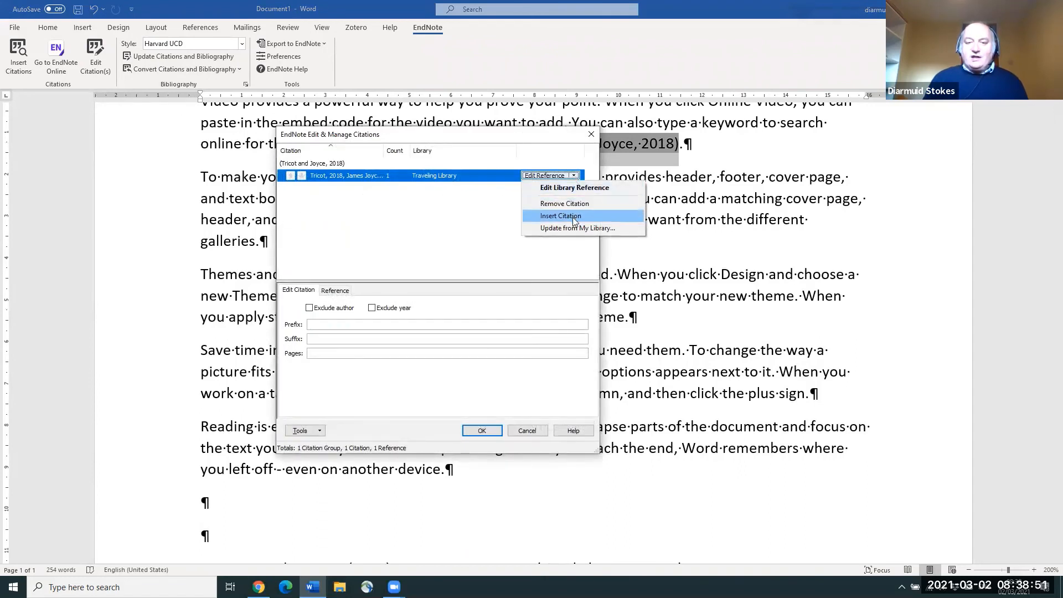
click(561, 216)
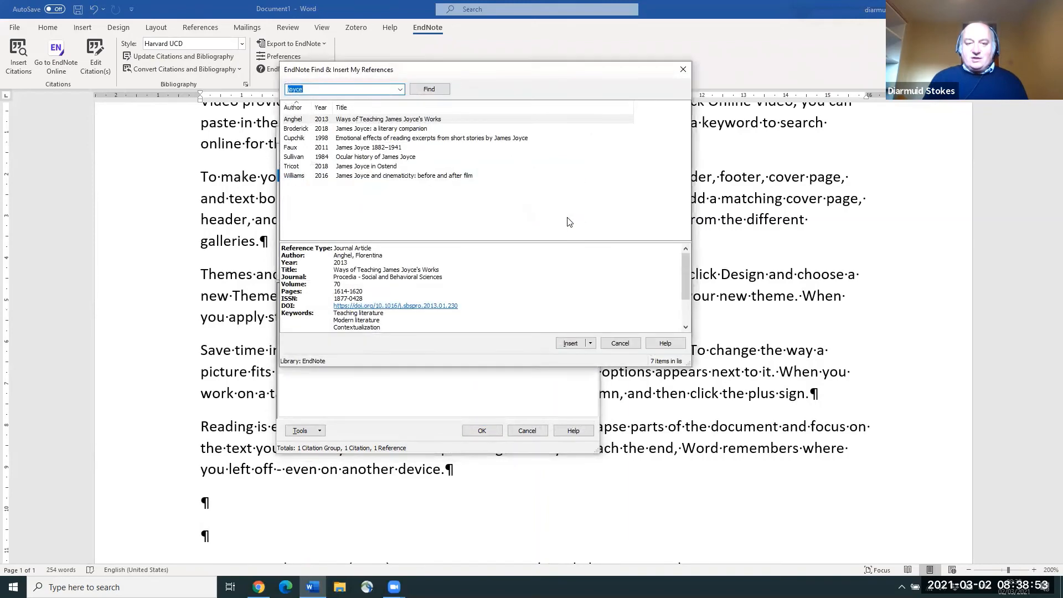
click(383, 147)
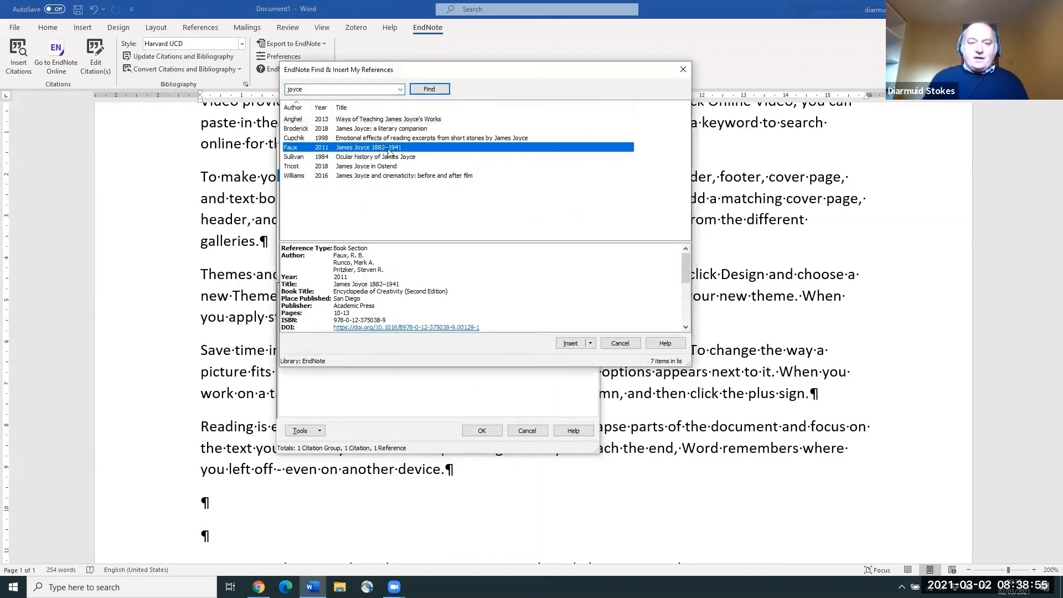
click(569, 344)
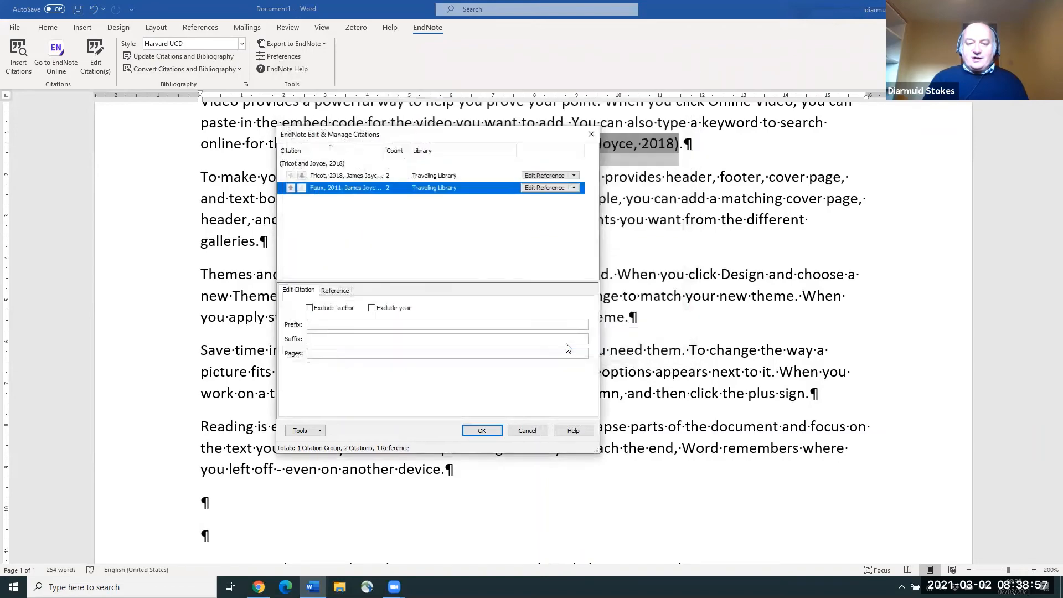
click(485, 431)
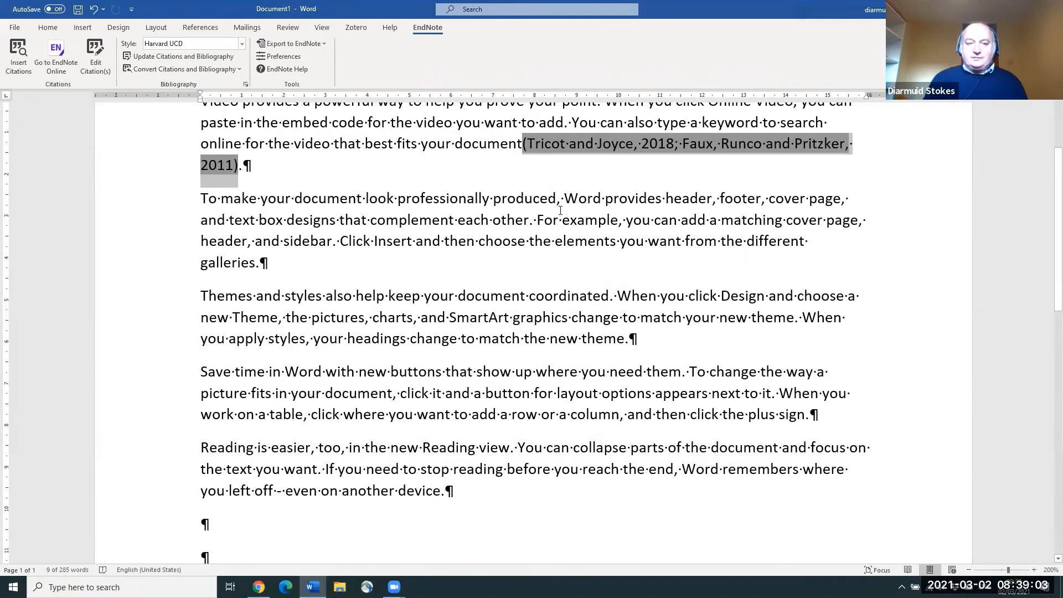
- Add the suffix ", p. 3" to the "James Joyce in Ostend" reference within the citation and check the result in the text
click(108, 64)
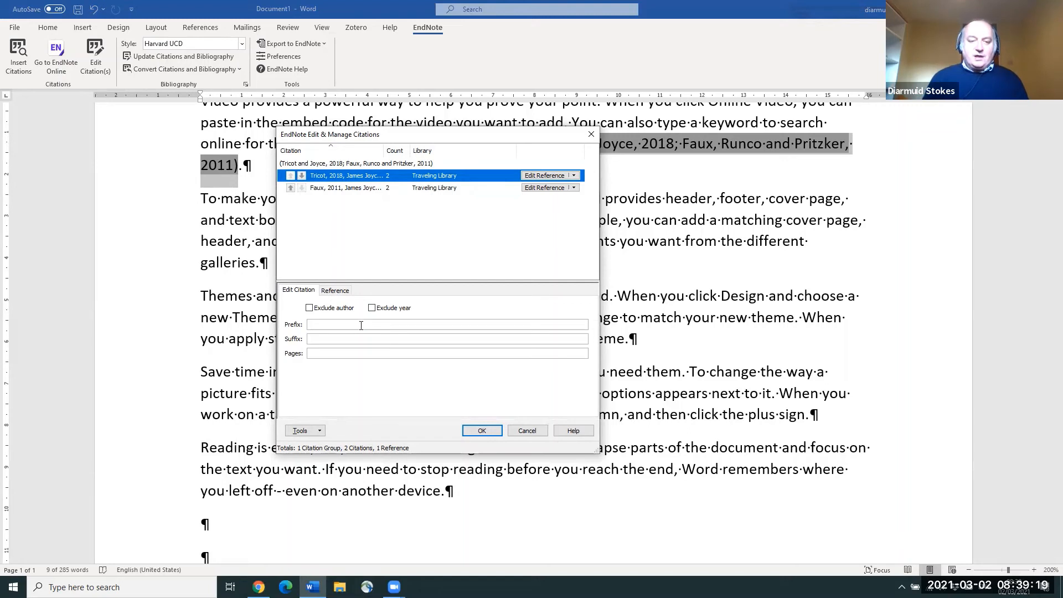
click(325, 339)
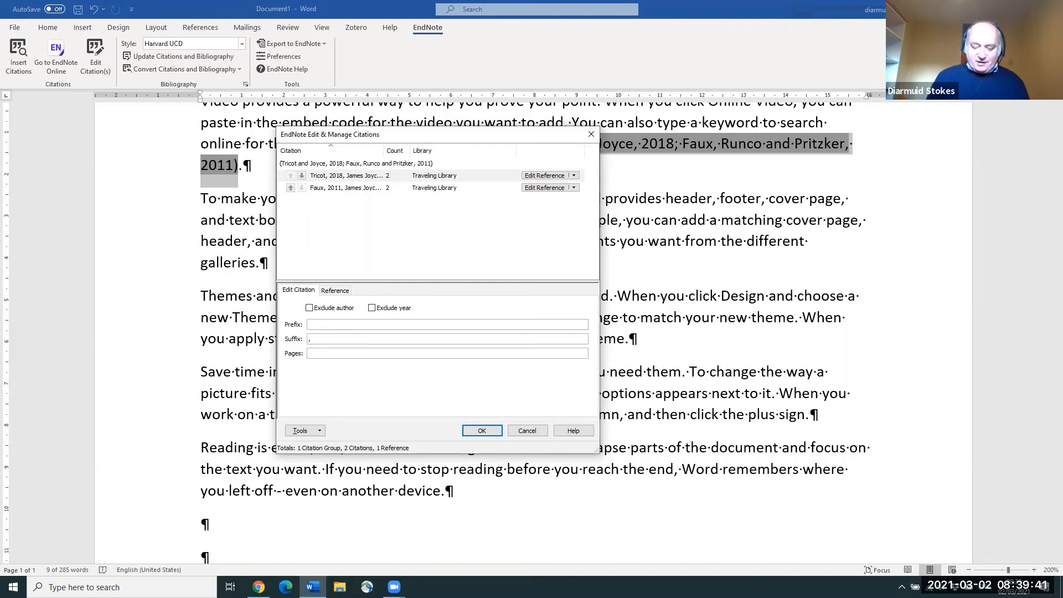
text(p. )
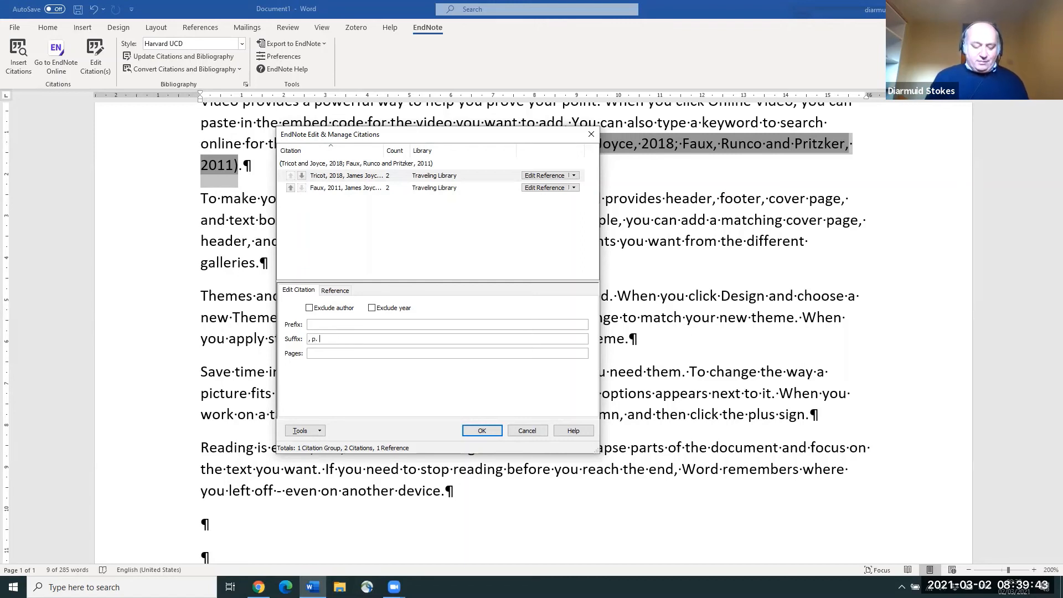
text(3)
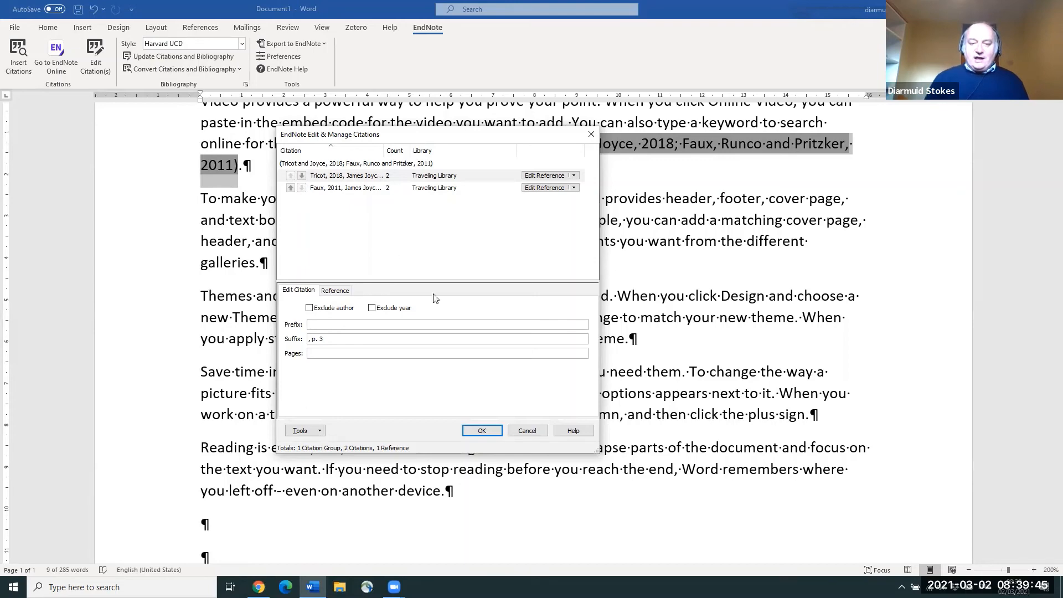
click(483, 431)
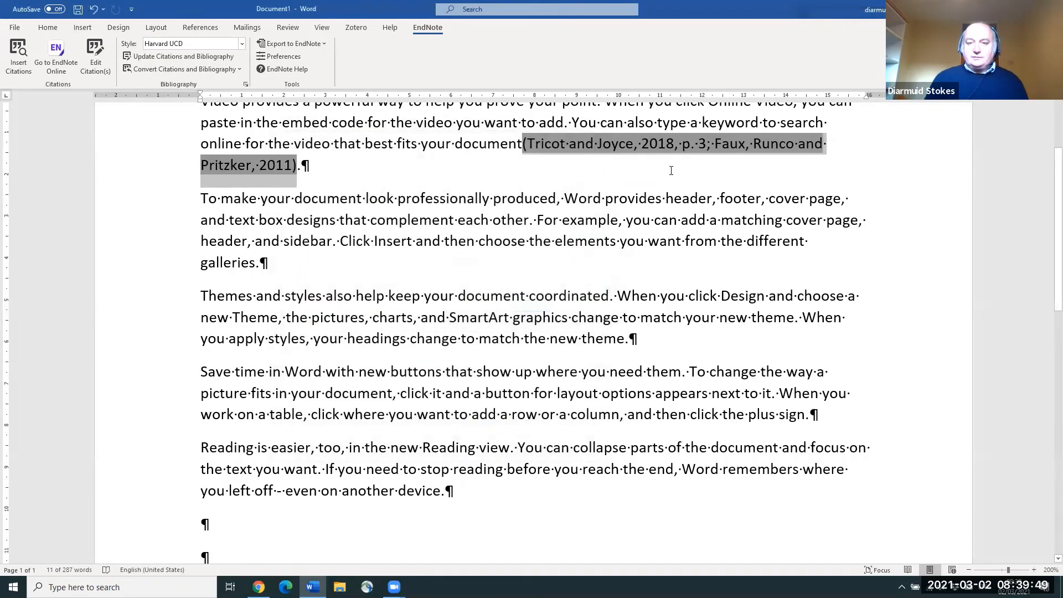
drag(679, 147, 707, 144)
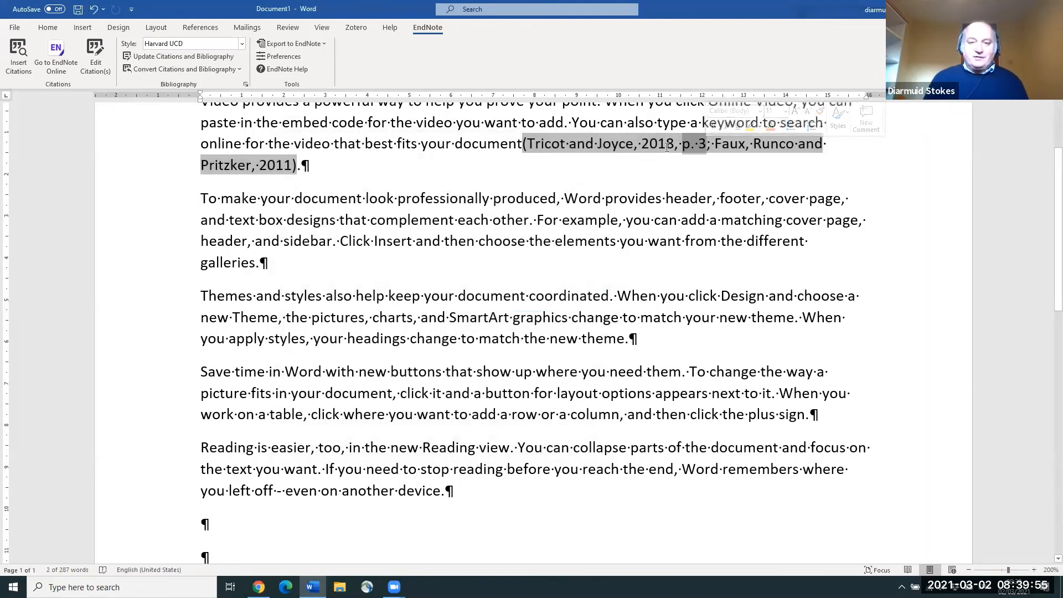
click(438, 153)
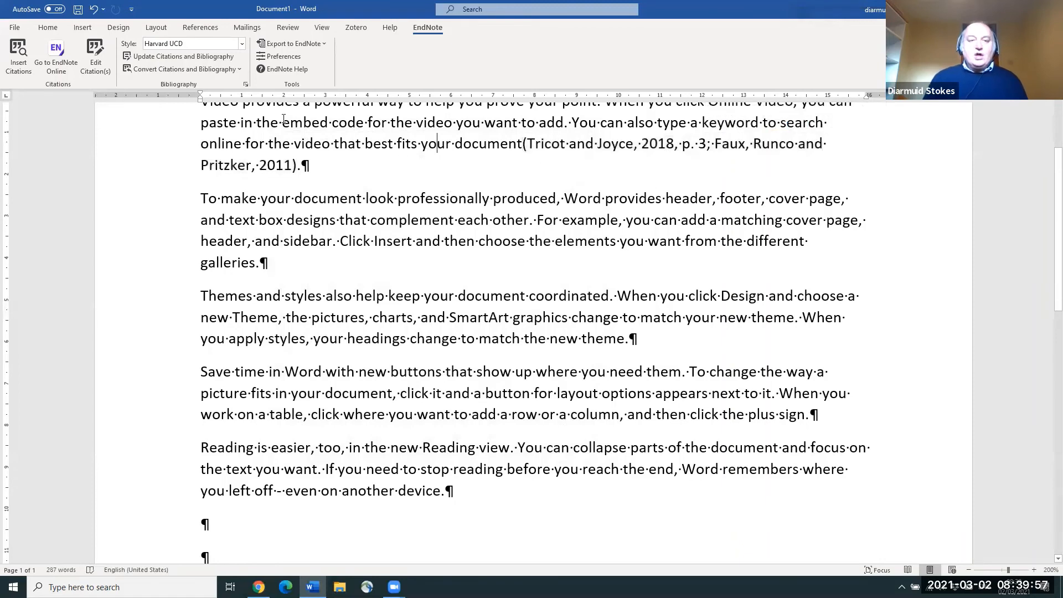
- Browse the complete list of EndNote styles as far as the Harvard entries and close it without choosing one
click(233, 46)
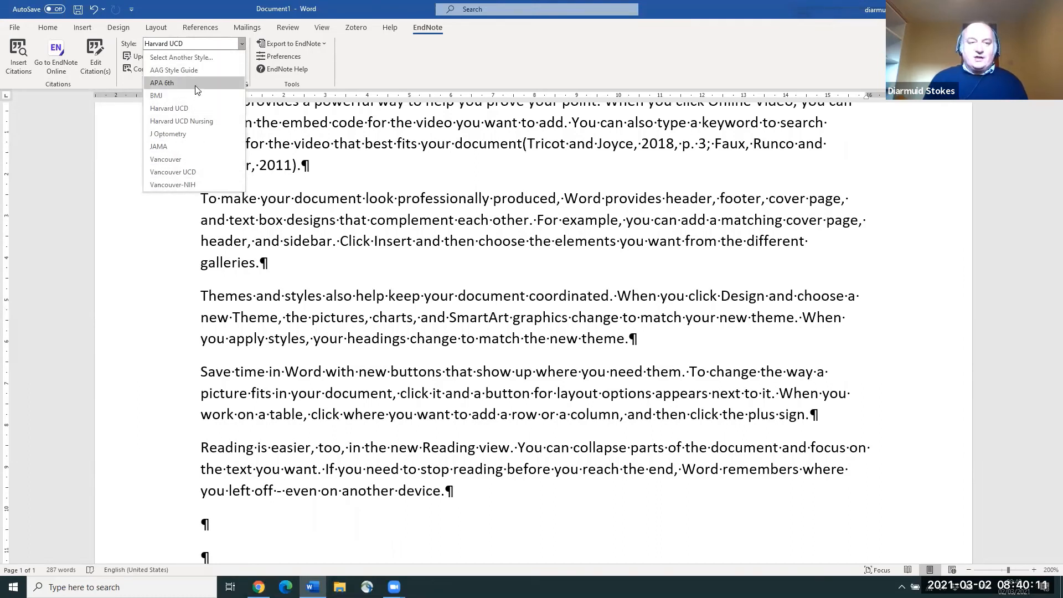
click(202, 58)
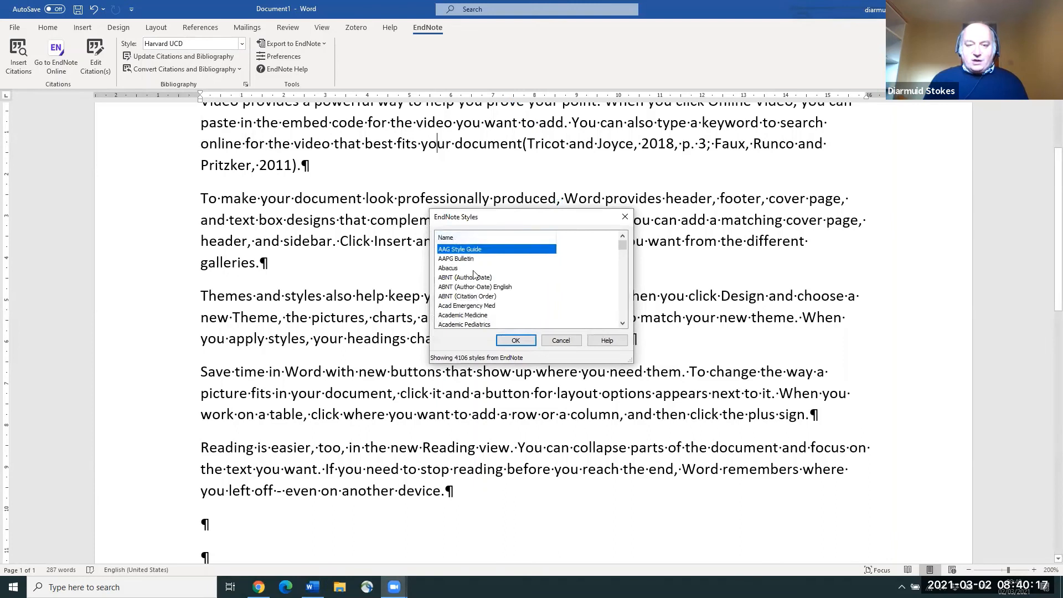
scroll(485, 308, down, 3)
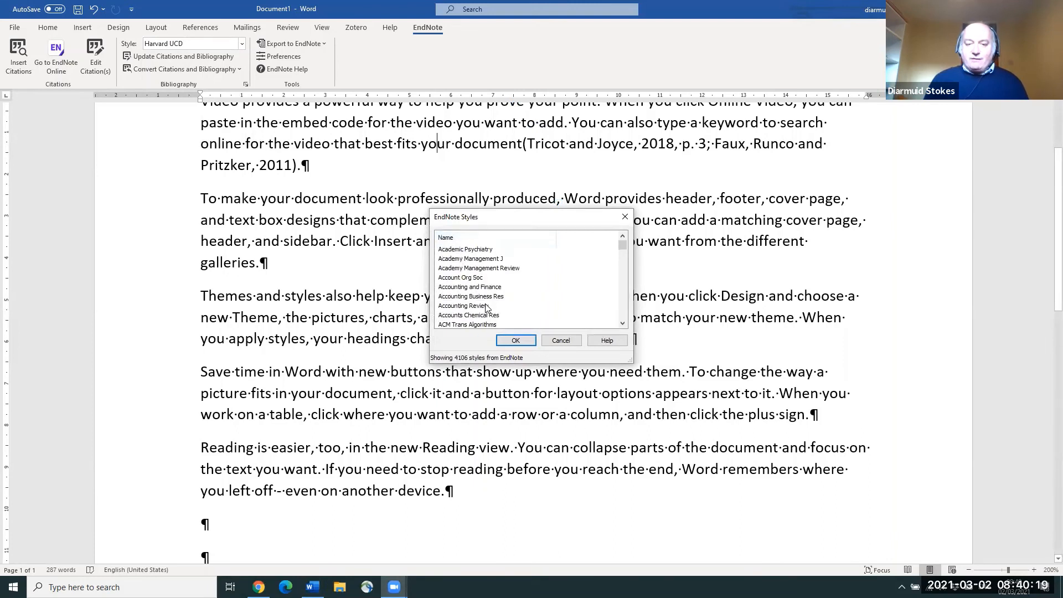
scroll(486, 308, down, 3)
key(h)
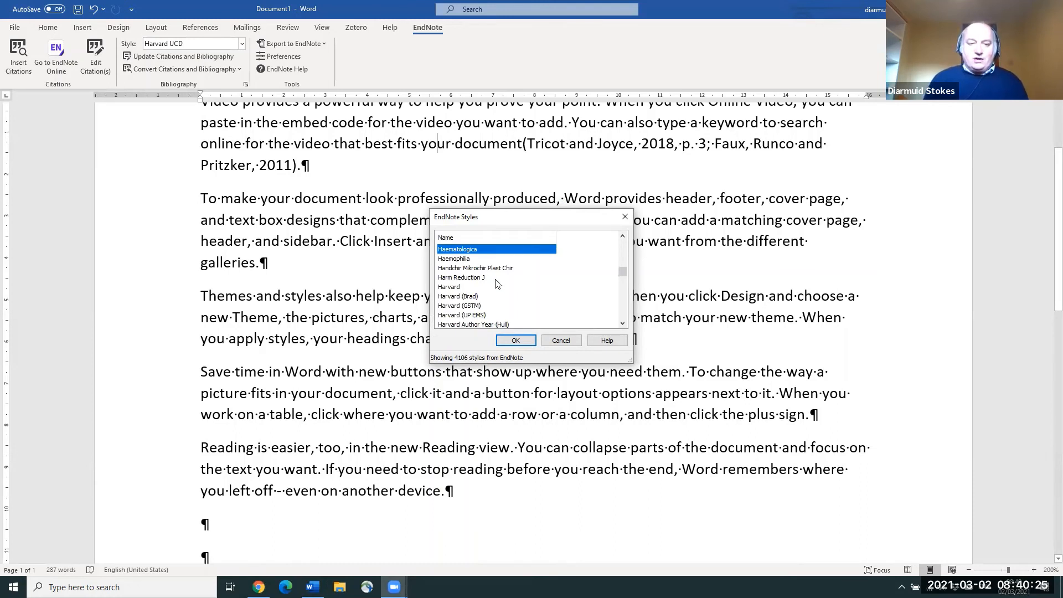
scroll(495, 283, down, 2)
scroll(491, 287, down, 2)
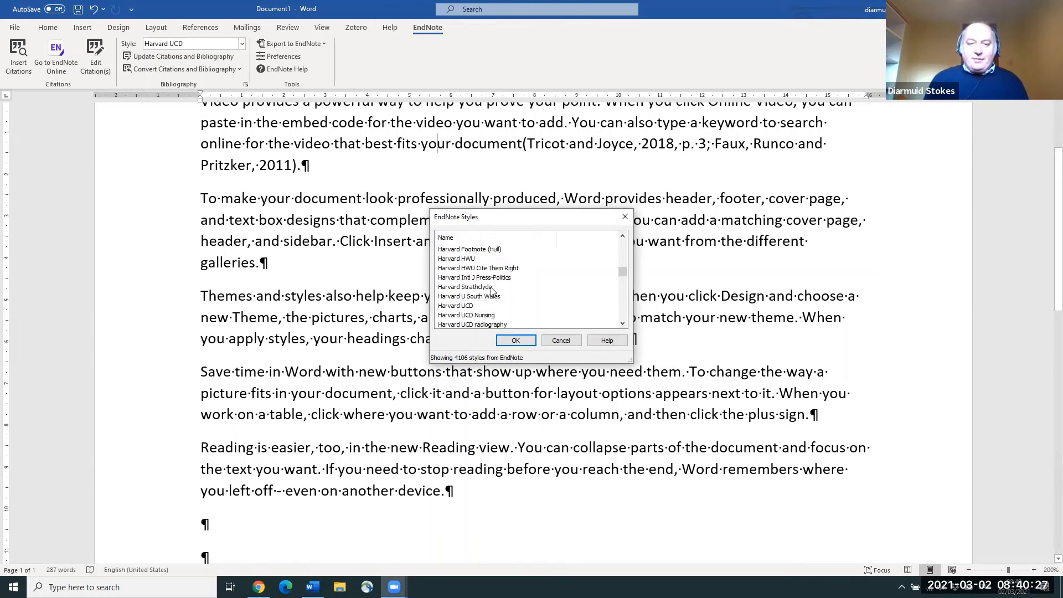
click(553, 340)
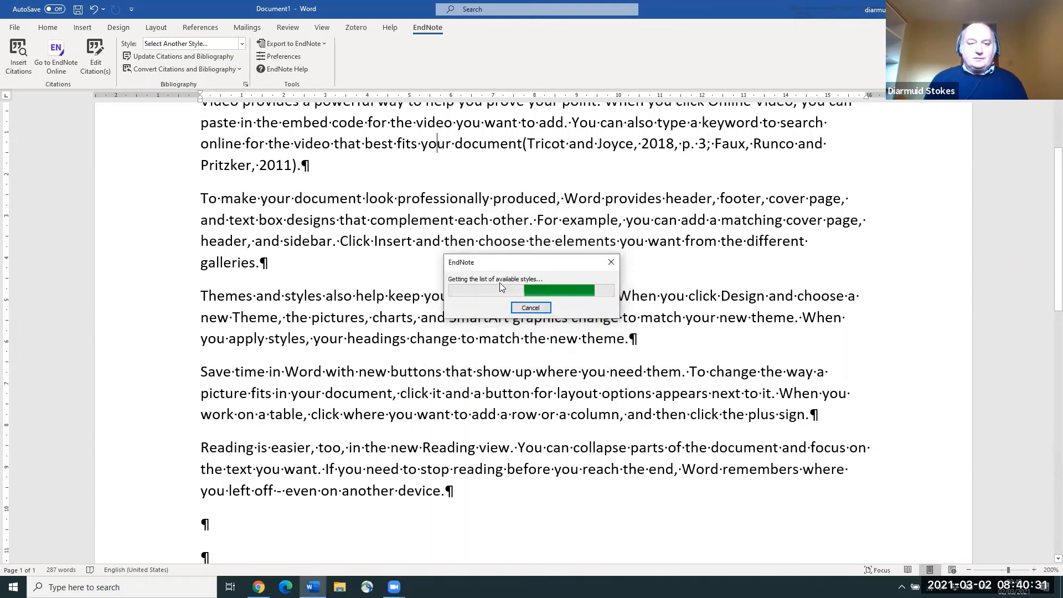
- Convert the document's citations and bibliography to unformatted citations
click(216, 71)
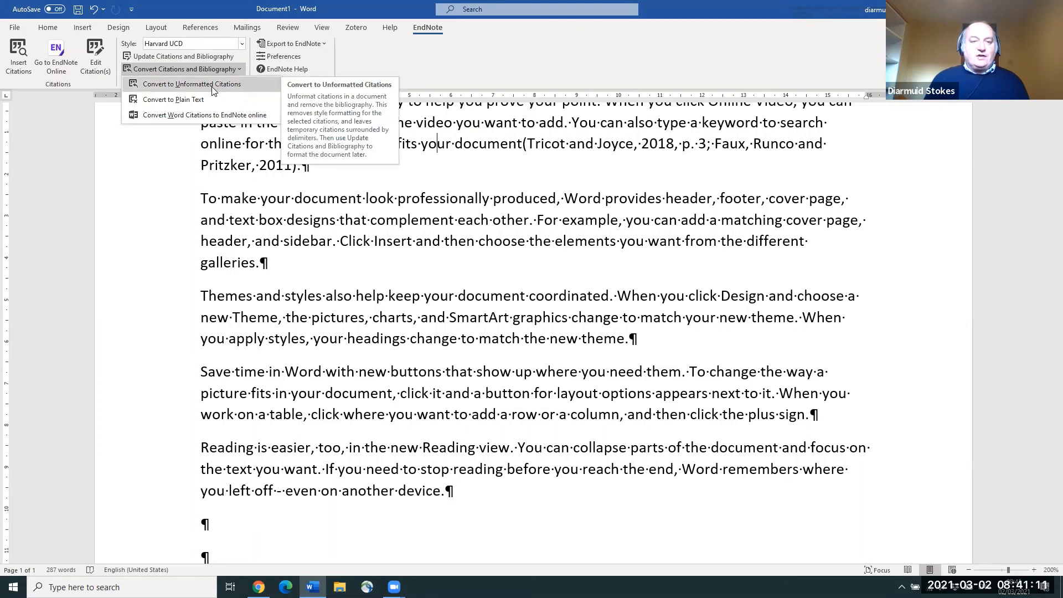
click(213, 88)
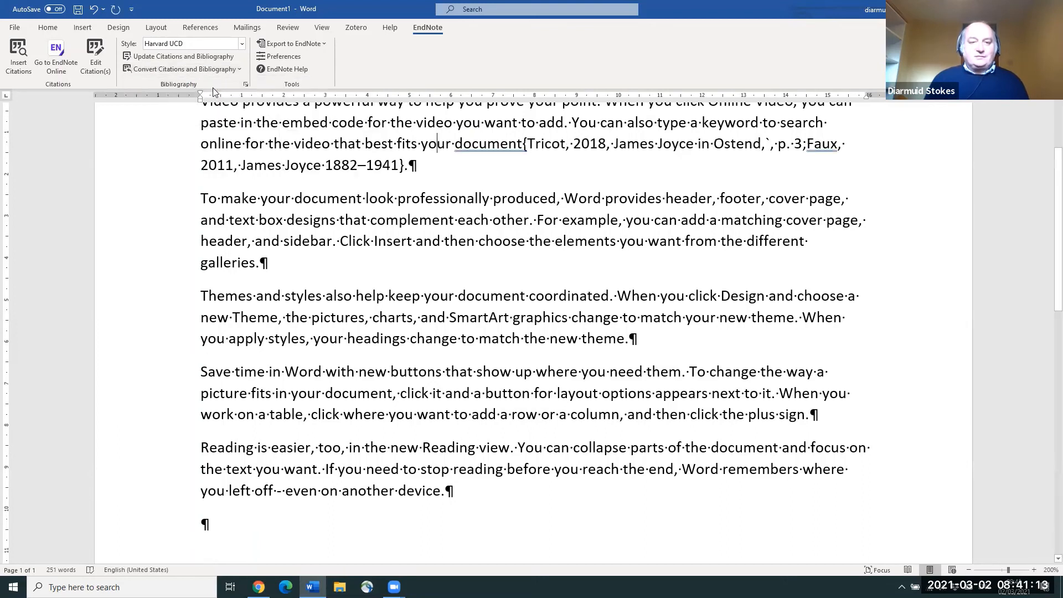
click(523, 164)
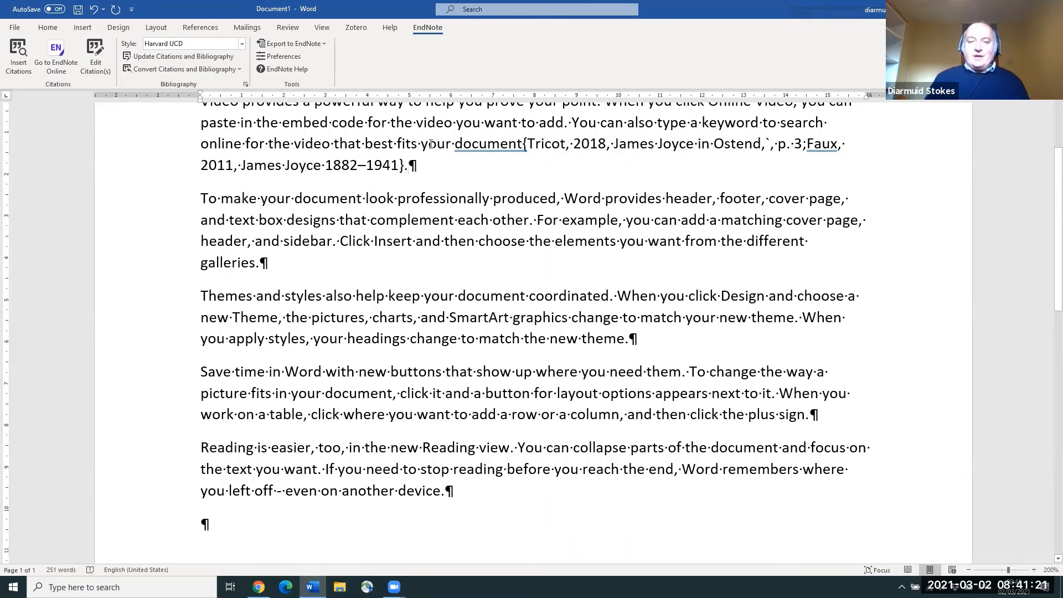
- Select the whole document, update its citations and bibliography in the Harvard UCD style, and check the in-text citation and reference list
scroll(430, 144, down, 5)
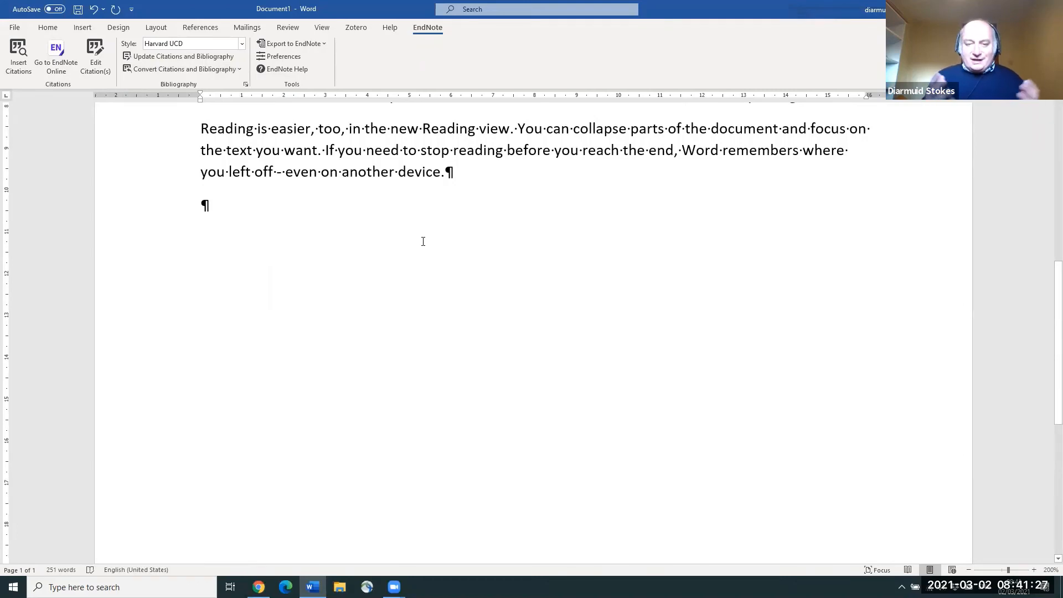
scroll(423, 241, up, 6)
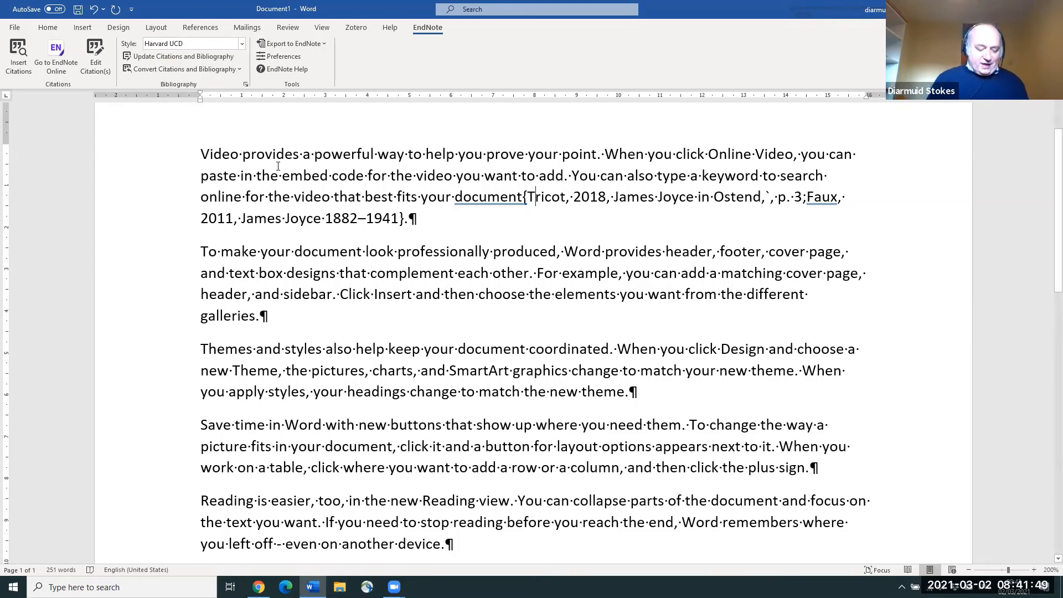
key(ctrl+a)
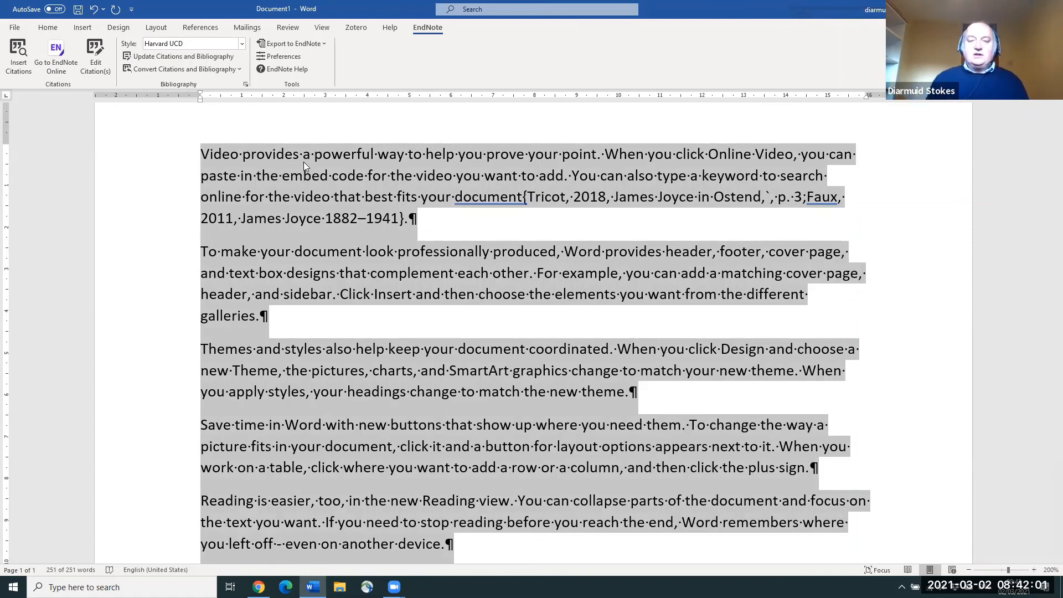
click(203, 57)
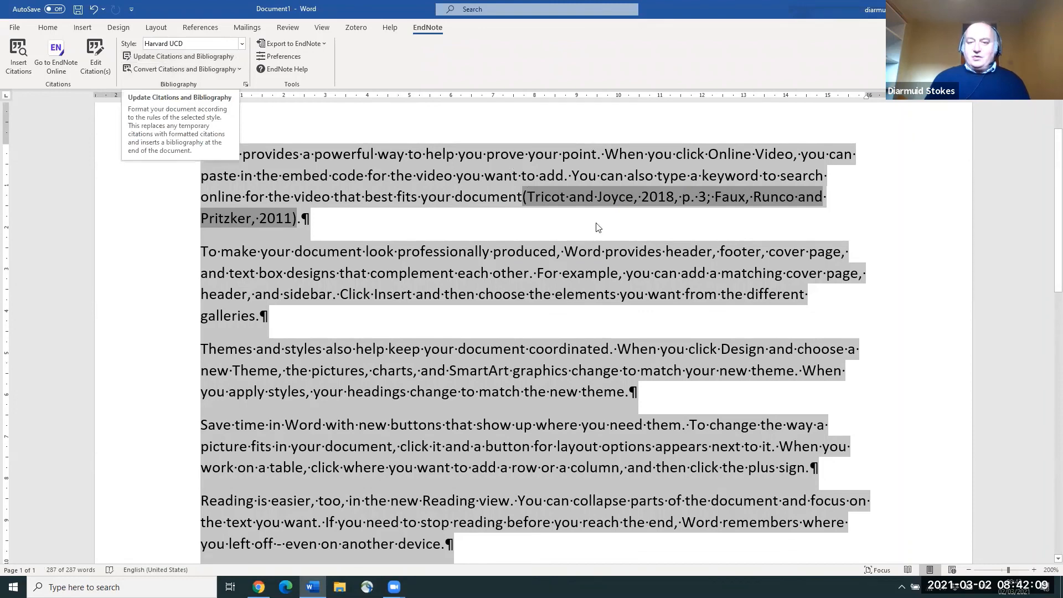
click(645, 214)
click(641, 198)
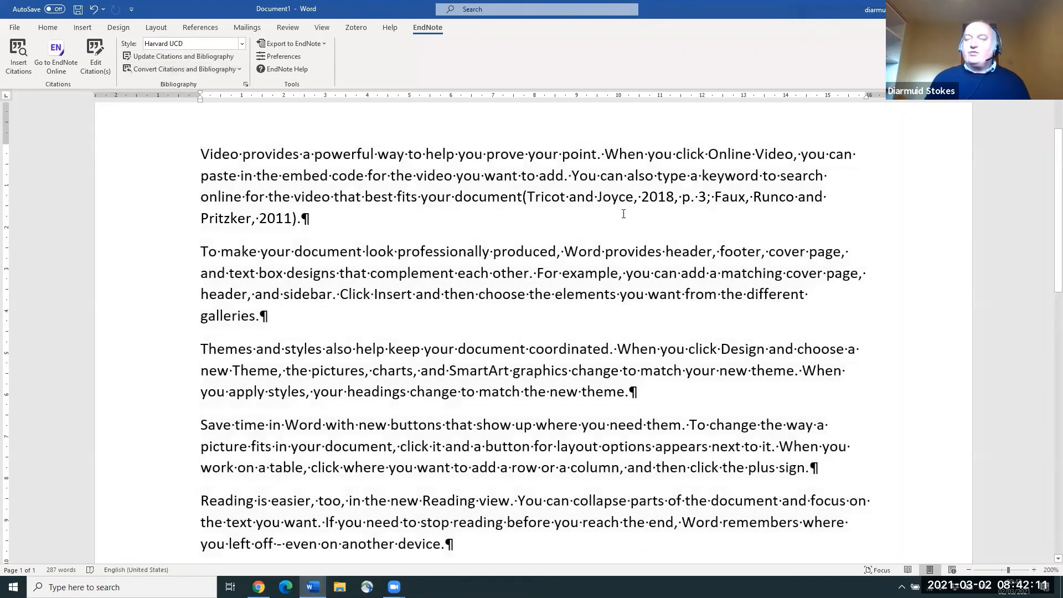
scroll(623, 214, down, 5)
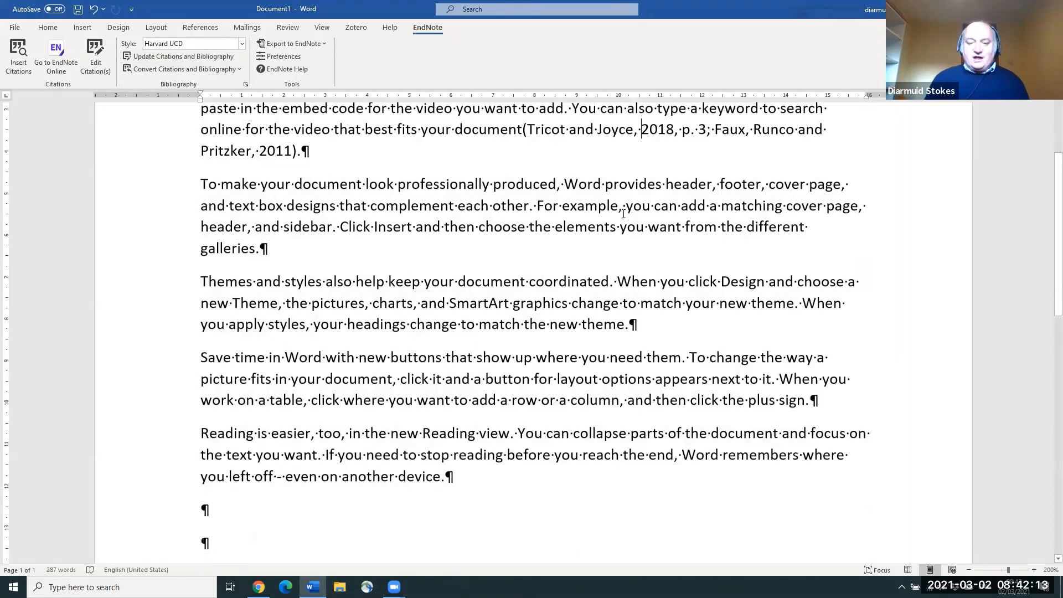
scroll(621, 237, up, 6)
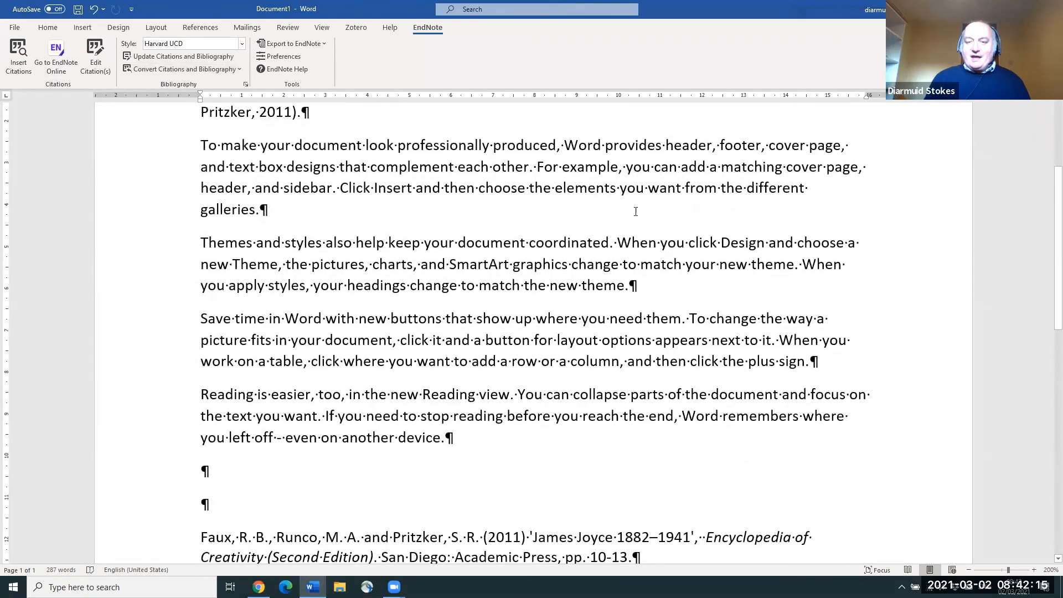
scroll(621, 237, down, 7)
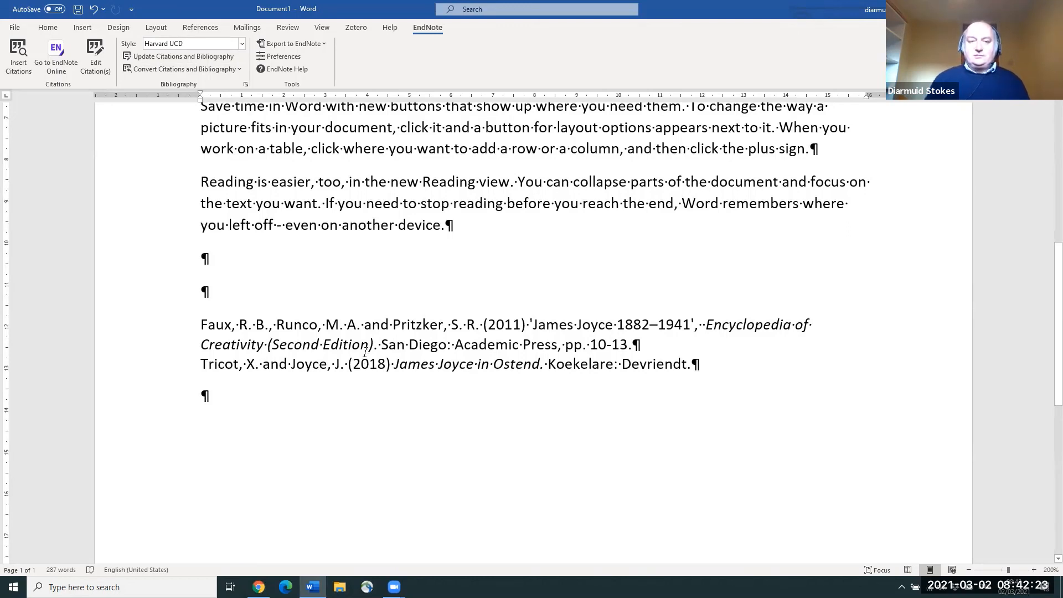
- Start converting the citations and bibliography to plain text, and cancel the conversion without saving the document
click(229, 69)
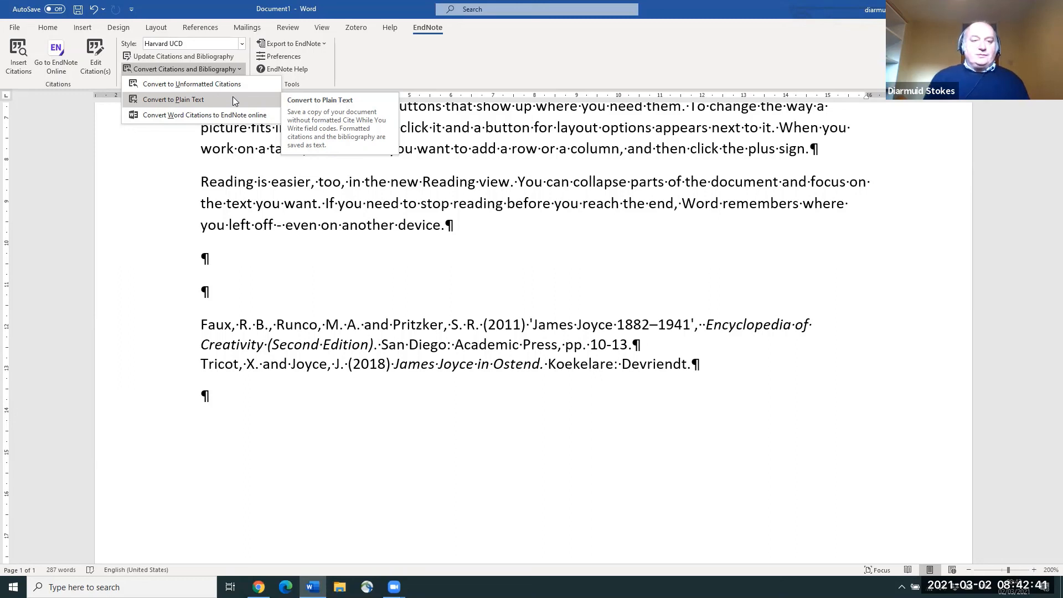
click(215, 101)
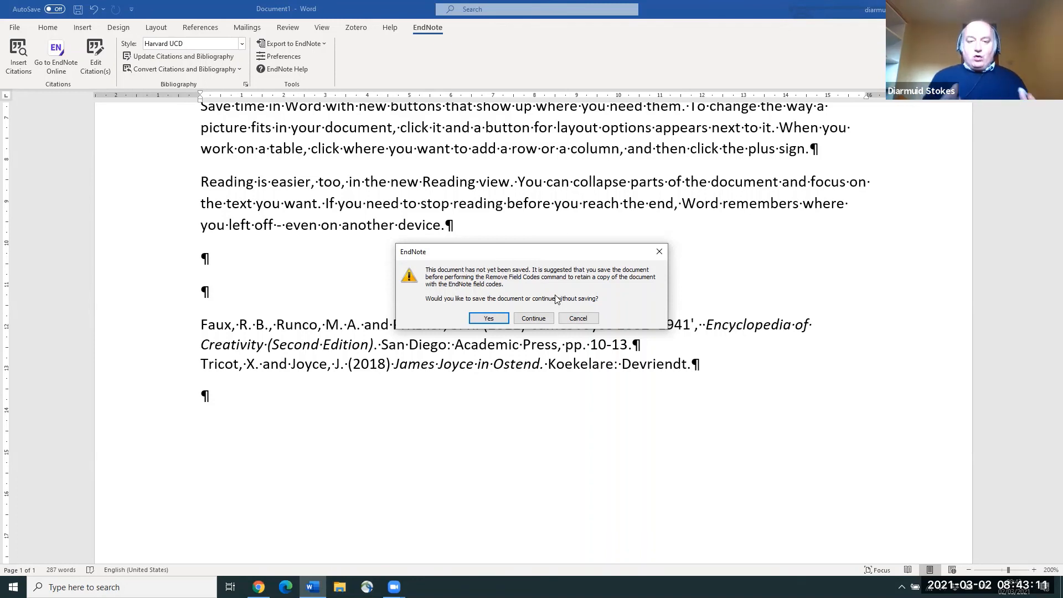
click(581, 319)
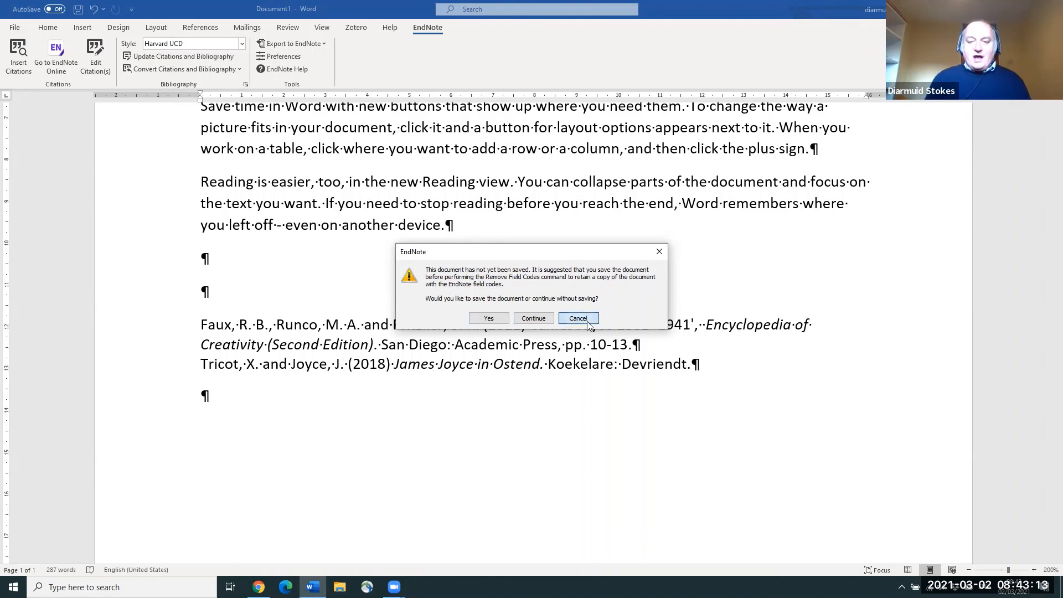
- Examine the field shading of the in-text citation in the first paragraph and review the bibliography at the end of the document
scroll(585, 330, up, 1)
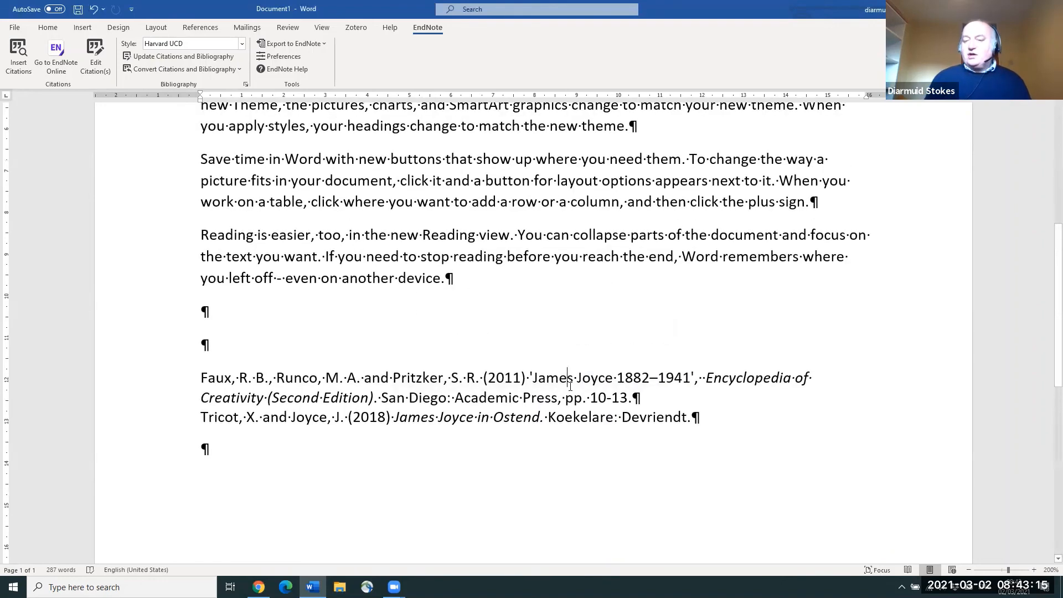
scroll(678, 280, up, 3)
scroll(677, 281, up, 4)
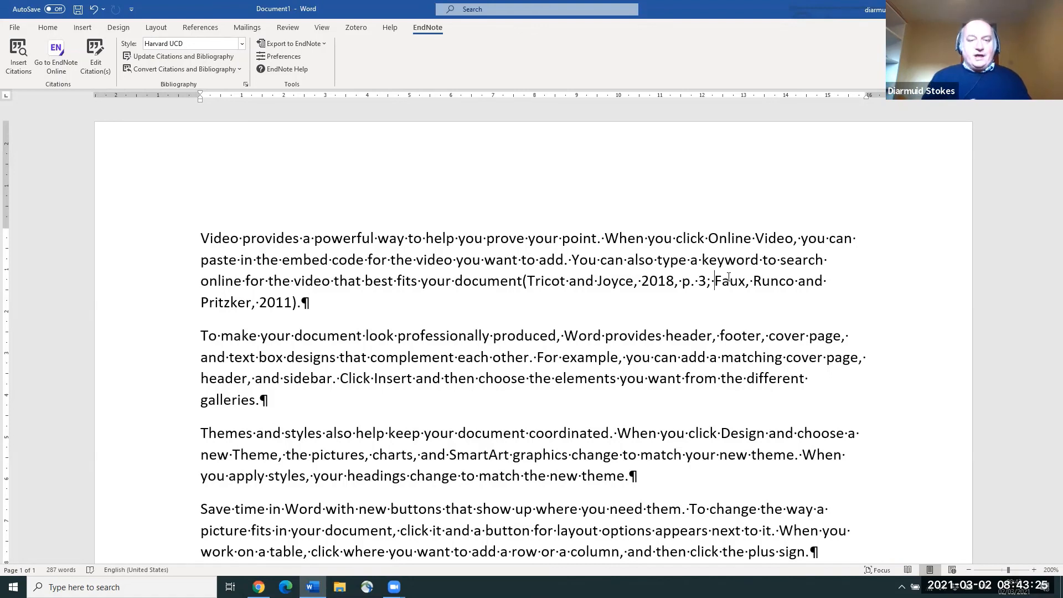
click(658, 282)
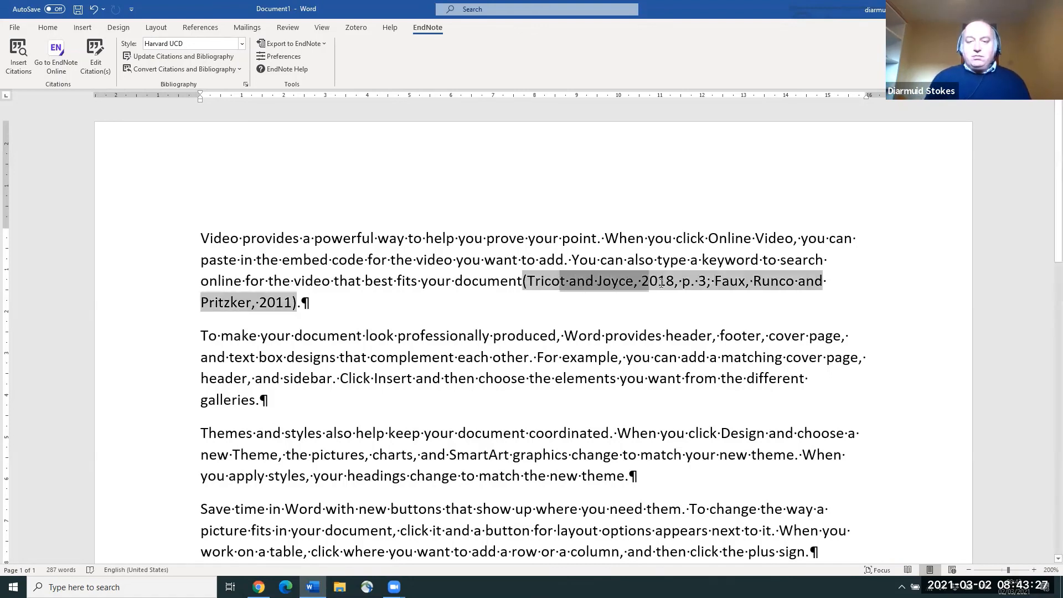
double_click(658, 282)
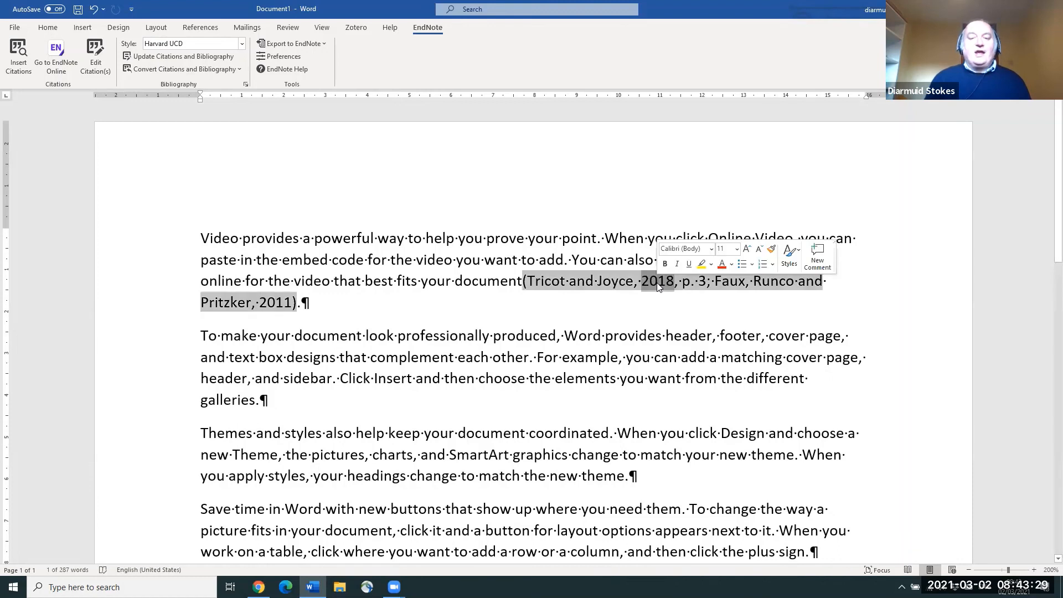
click(658, 283)
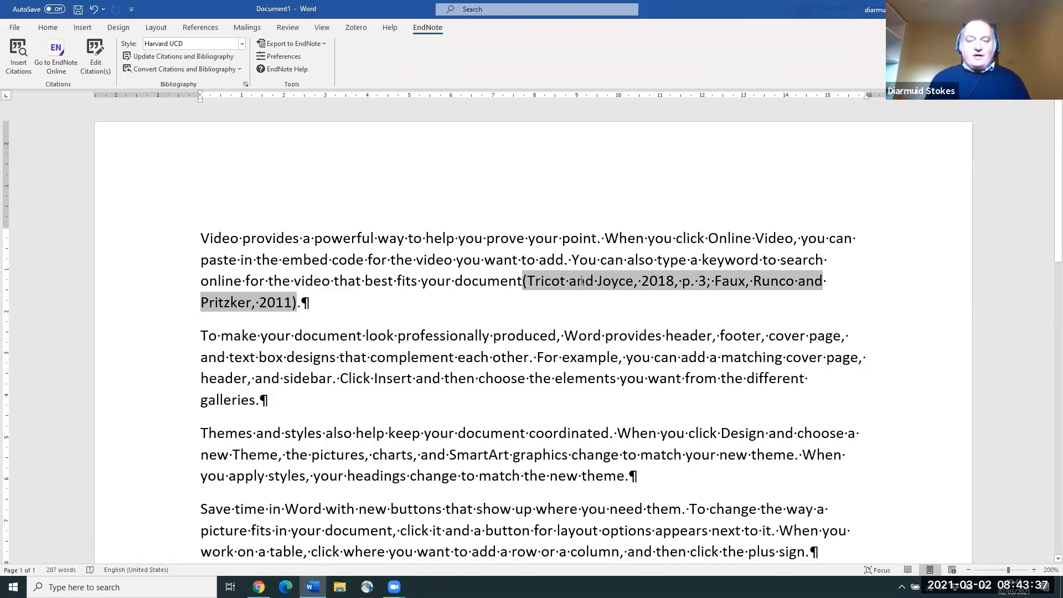
scroll(593, 286, down, 5)
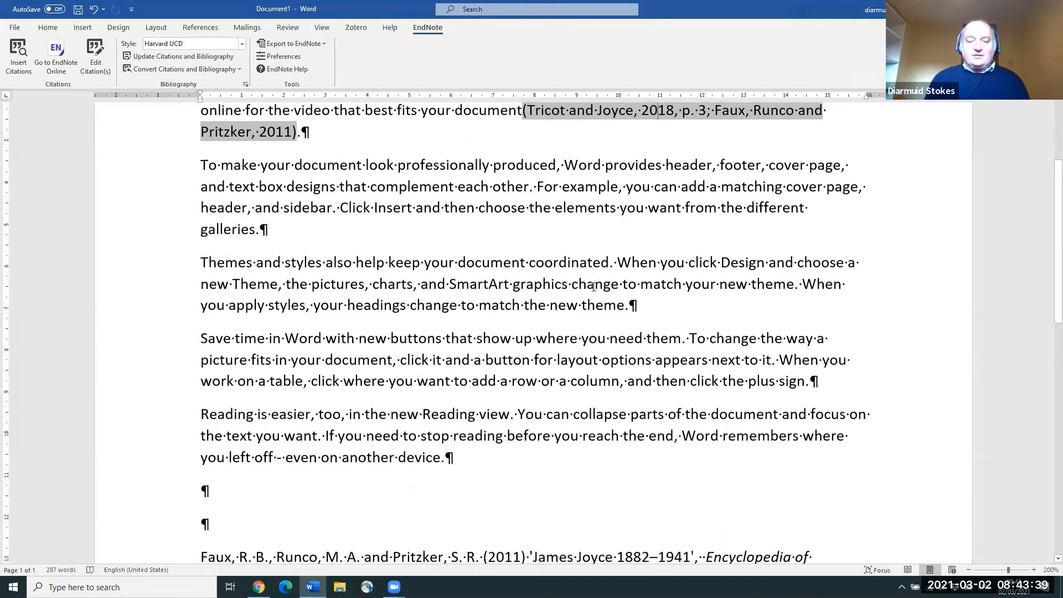
scroll(541, 354, up, 5)
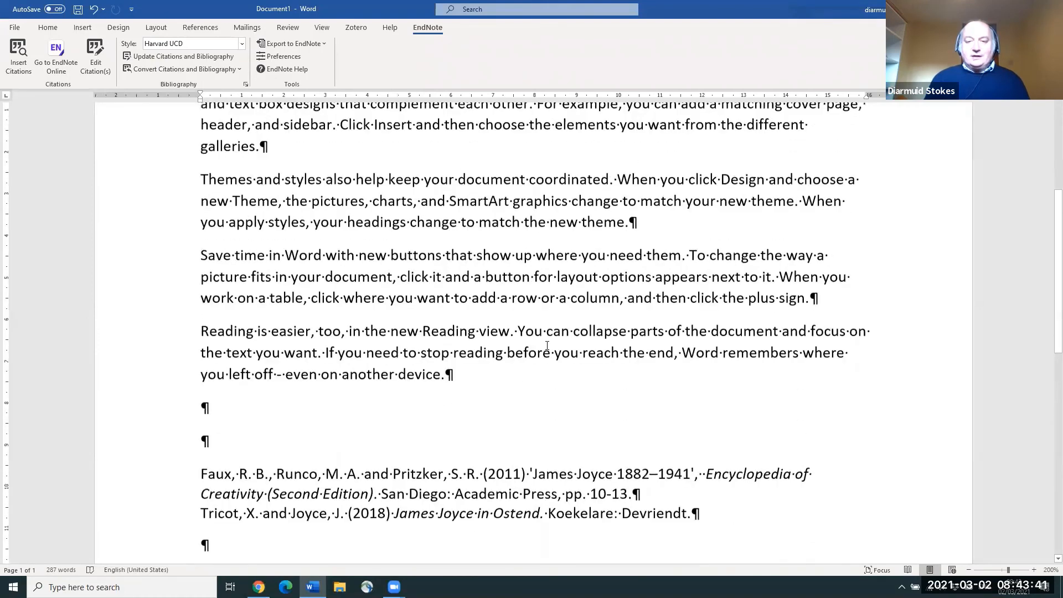